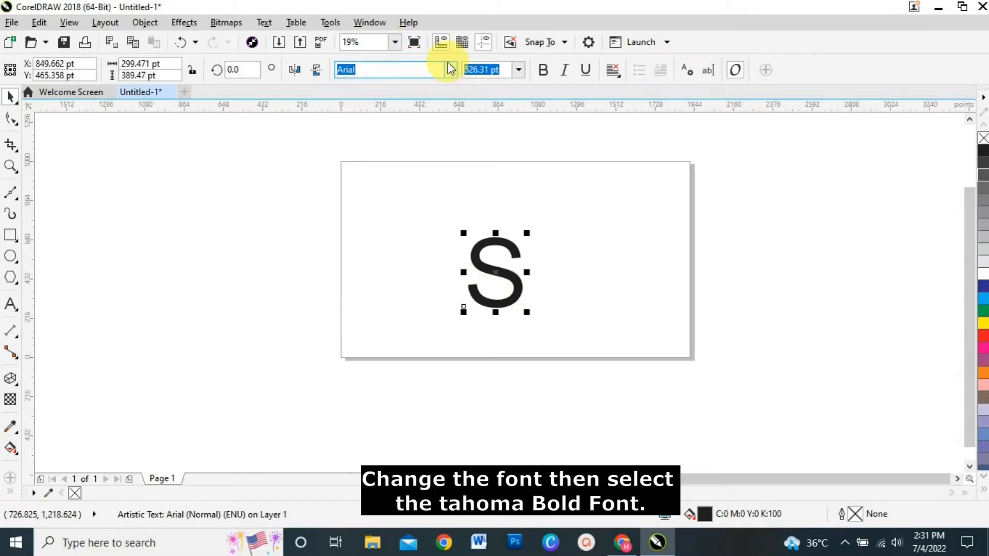
Change the letter S to the Tahoma Bold font and enlarge it to about 1,023 pt
click(450, 68)
click(378, 114)
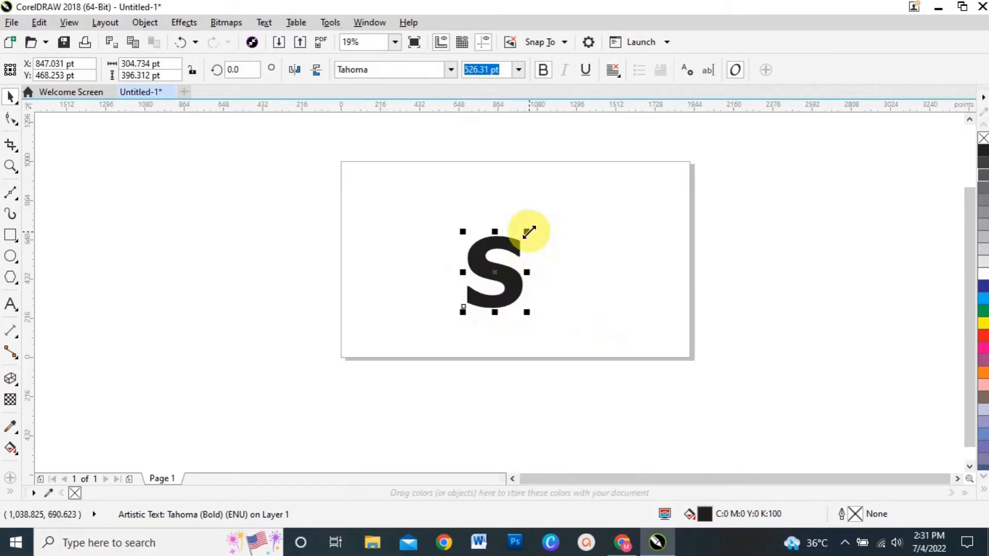
drag(529, 231, 565, 184)
drag(427, 360, 438, 347)
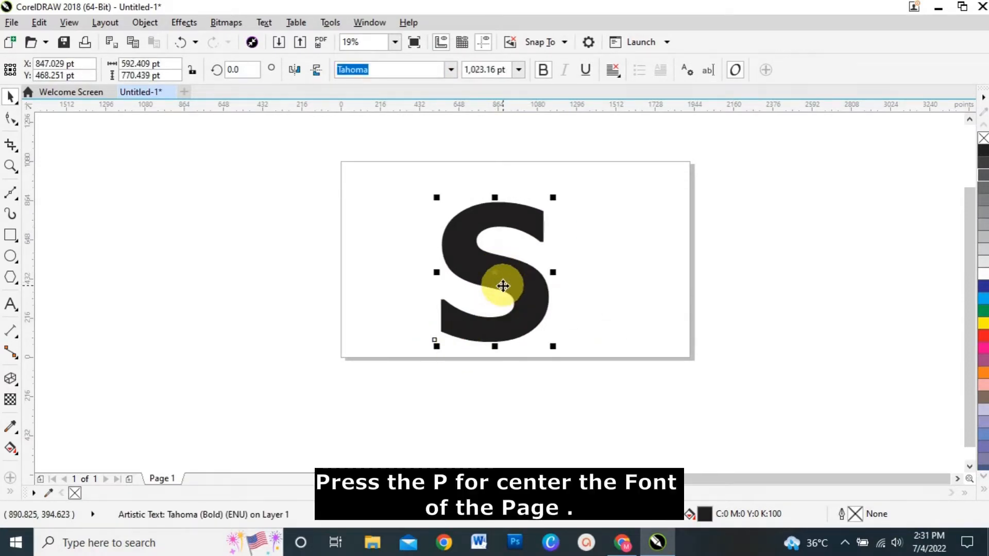
Centre the letter S on the page and give it a white fill with a black outline
key(p)
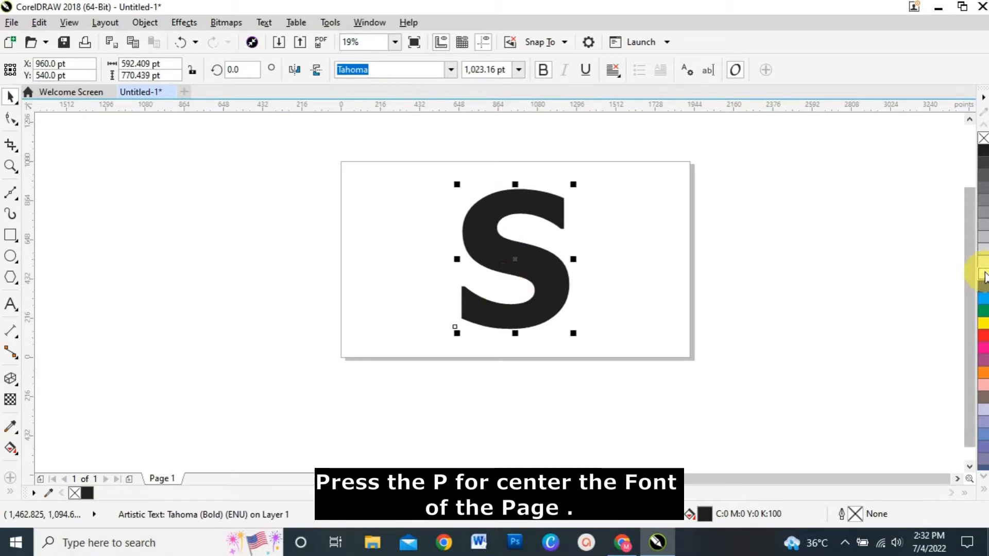
click(984, 276)
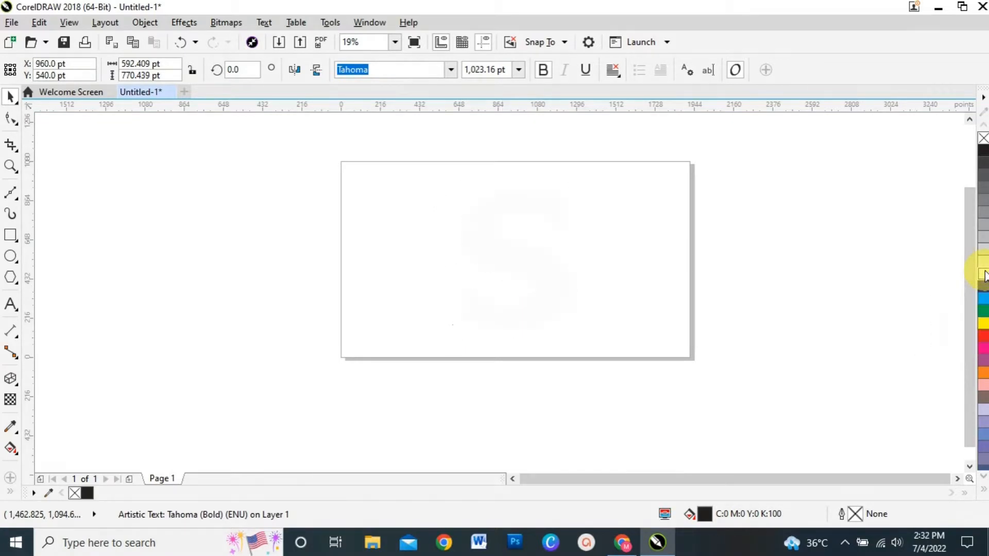
right_click(984, 152)
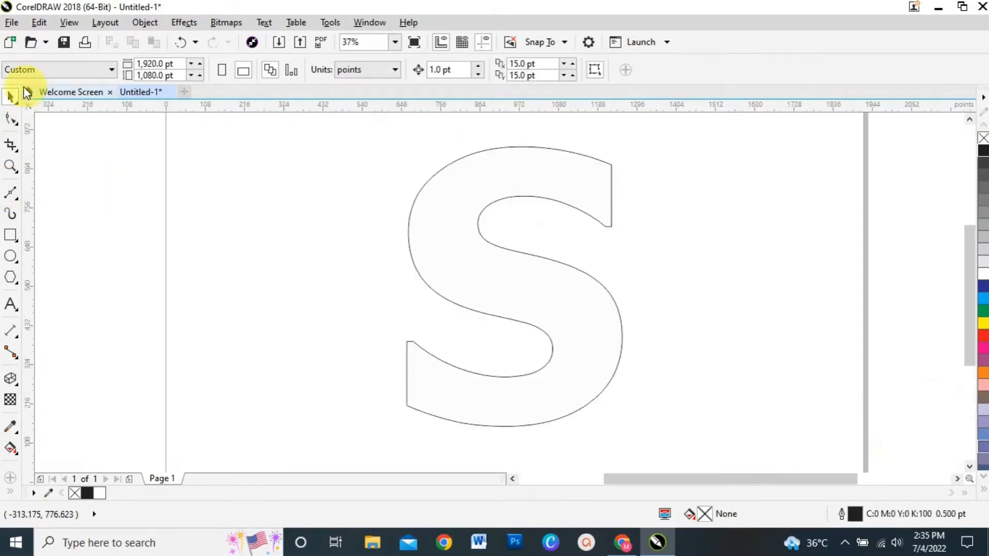
Draw a straight Bézier line diagonally across the upper half of the S, spanning about 422 by 409 pt
click(10, 193)
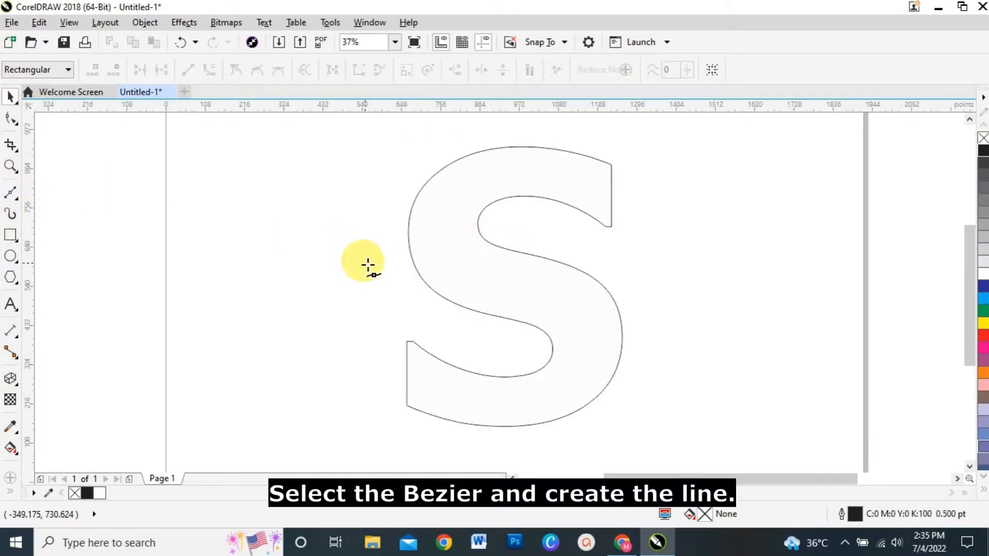
click(424, 295)
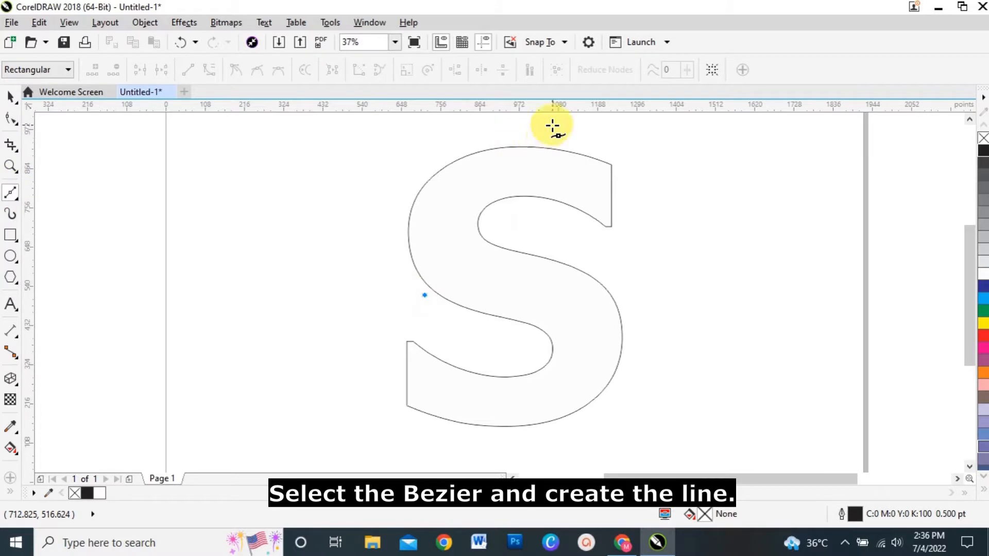
click(578, 143)
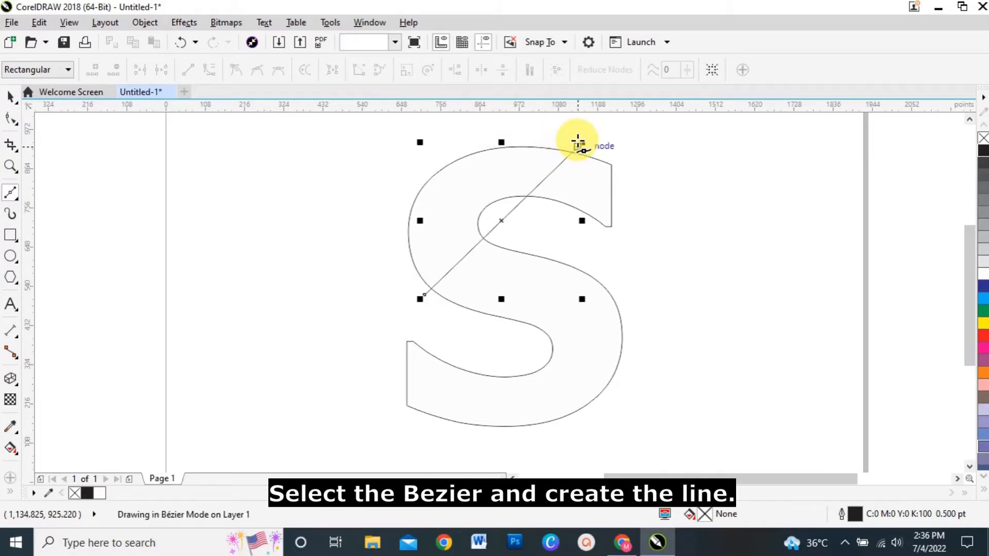
Convert the diagonal line to a curve and bow its middle toward the upper-left of the S
click(12, 120)
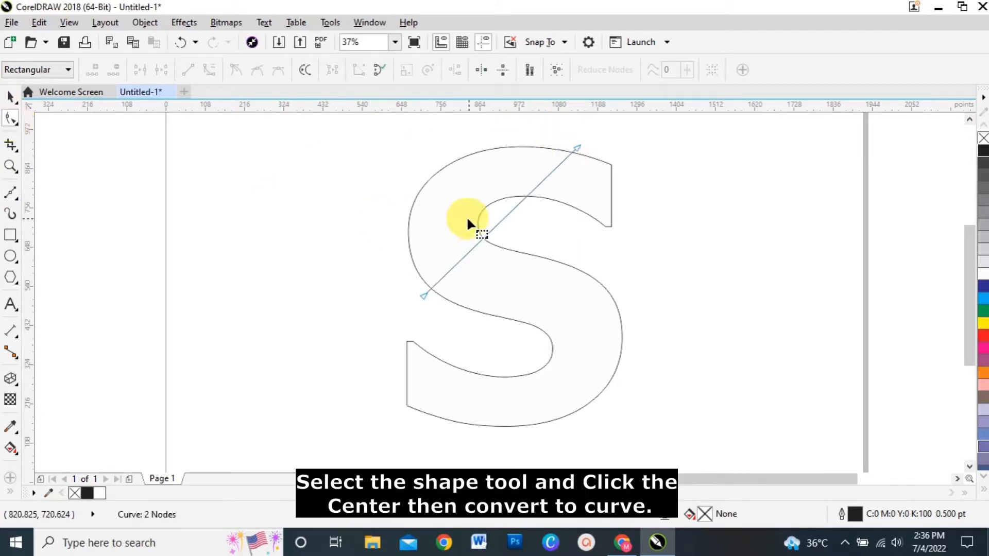
click(501, 220)
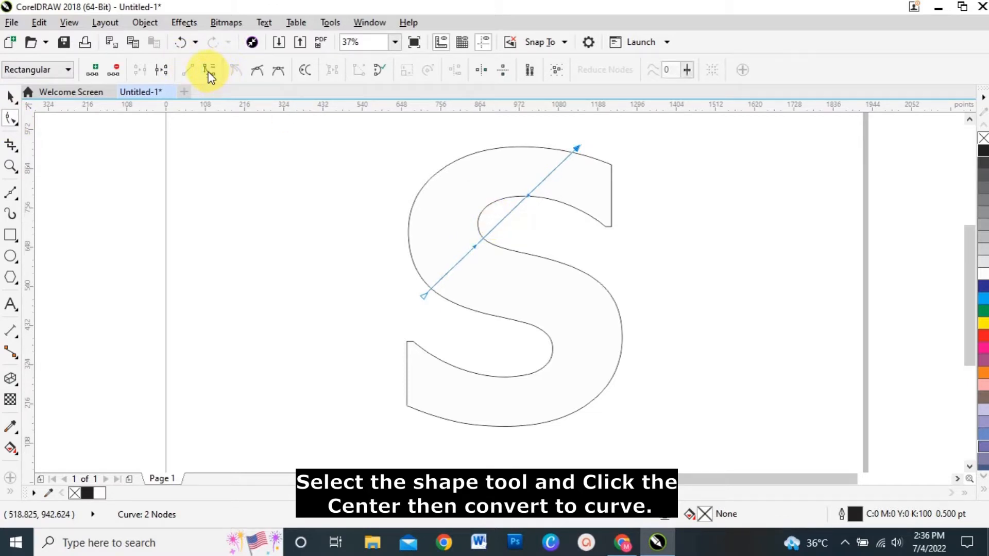
click(210, 72)
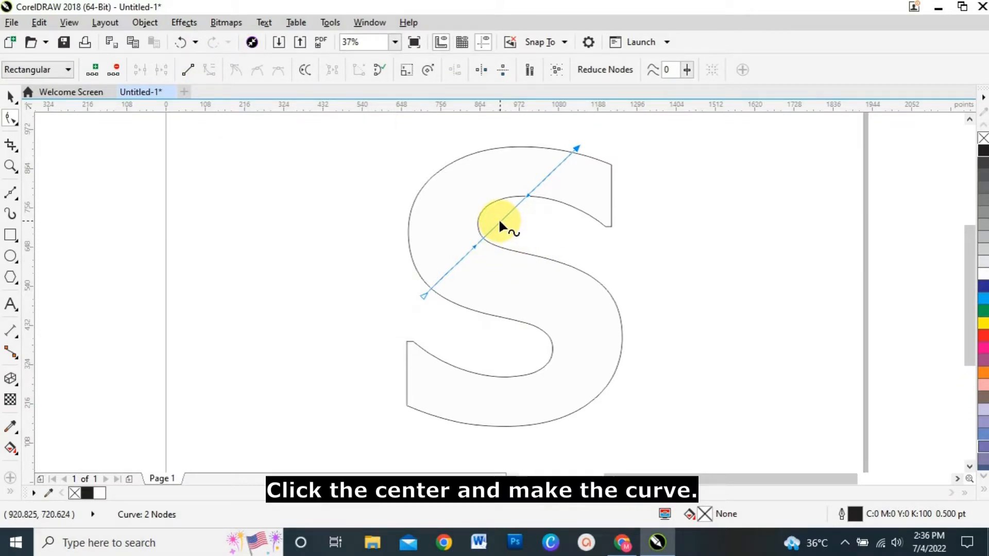
drag(498, 218, 475, 195)
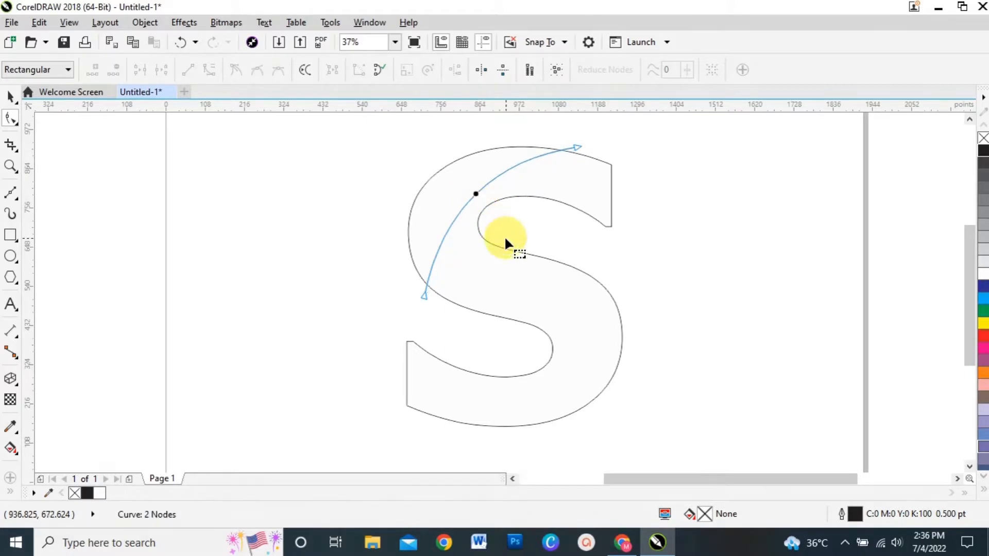
Enlarge the curve to about 489 by 473 pt and position it touching the inner edge of the S's upper bowl
click(11, 100)
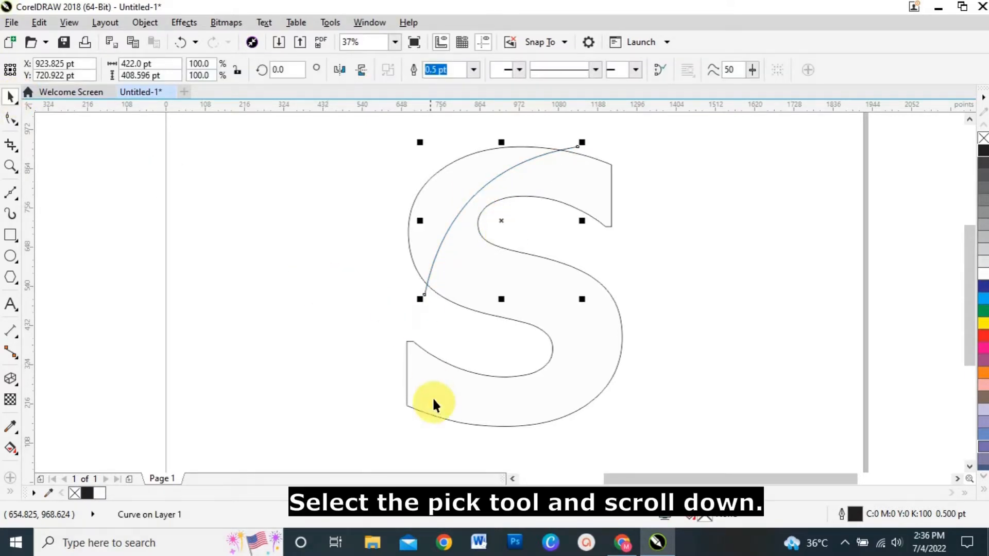
mouse_move(503, 221)
mouse_down()
mouse_move(506, 239)
mouse_move(524, 233)
mouse_up()
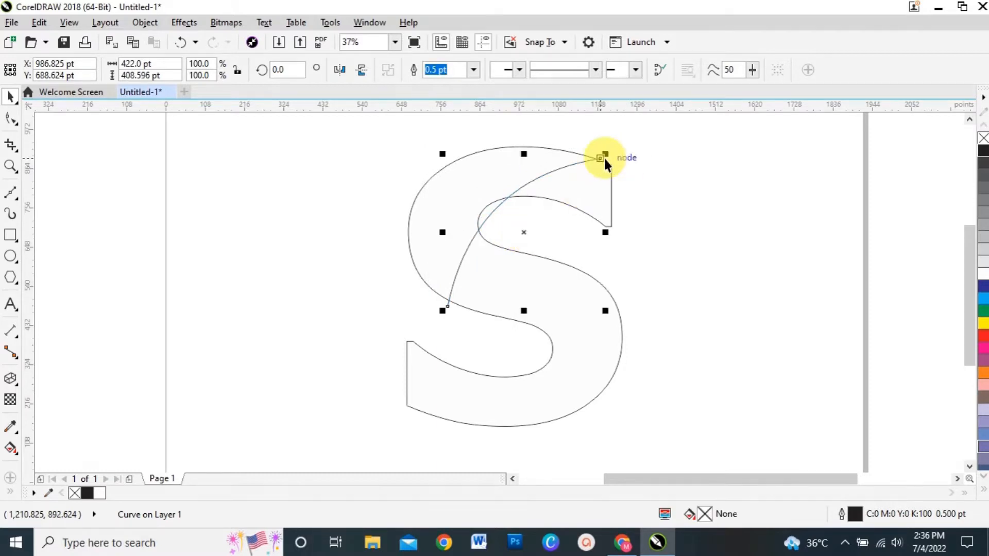
drag(603, 153, 623, 141)
drag(523, 230, 523, 227)
key(Left)
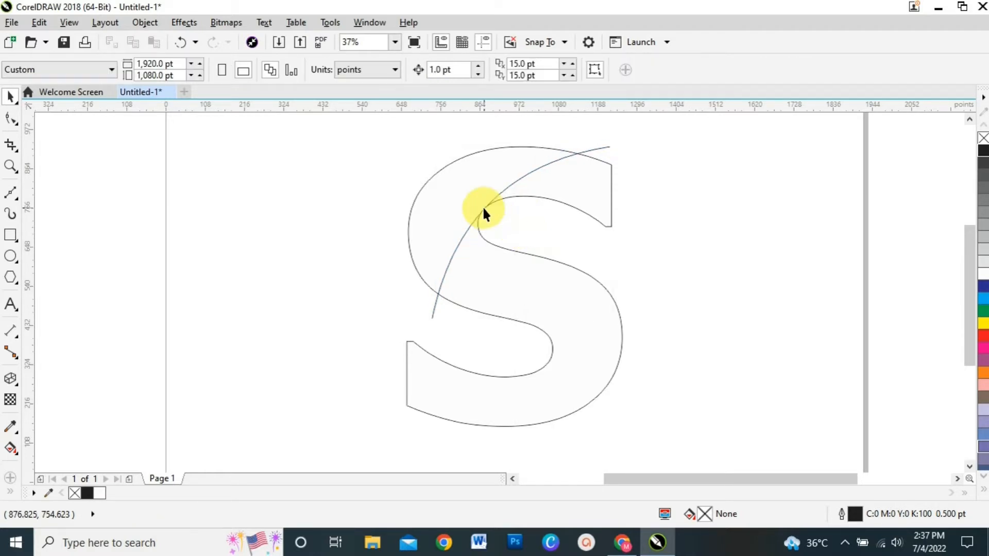
Copy the curve onto the lower half of the S and rotate the copy by about 17 degrees
click(482, 208)
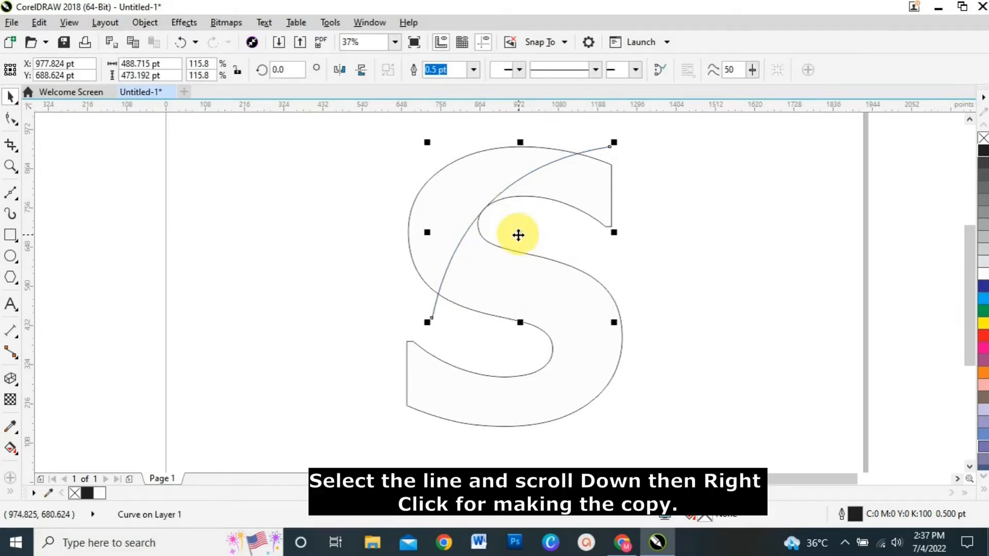
drag(523, 232, 559, 344)
right_click(560, 344)
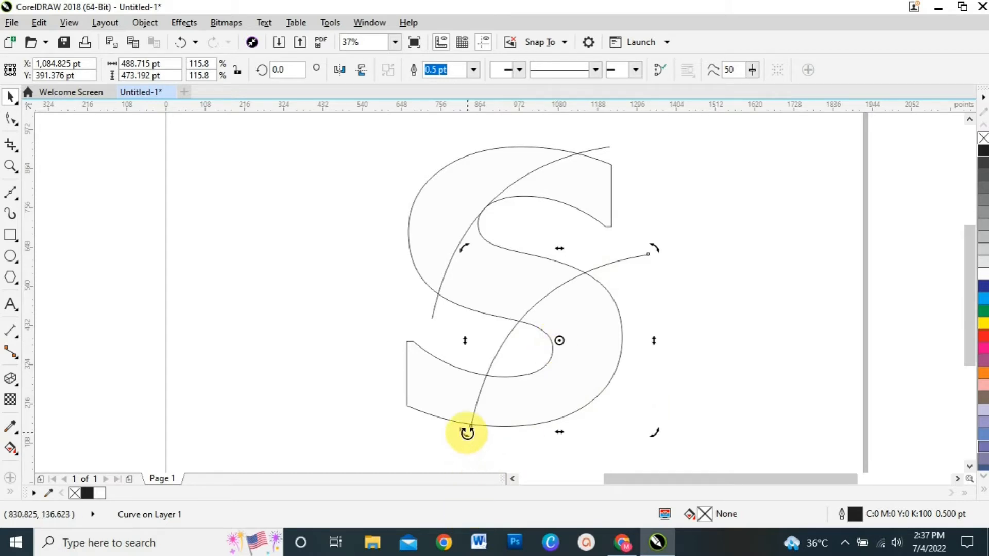
drag(467, 431, 496, 459)
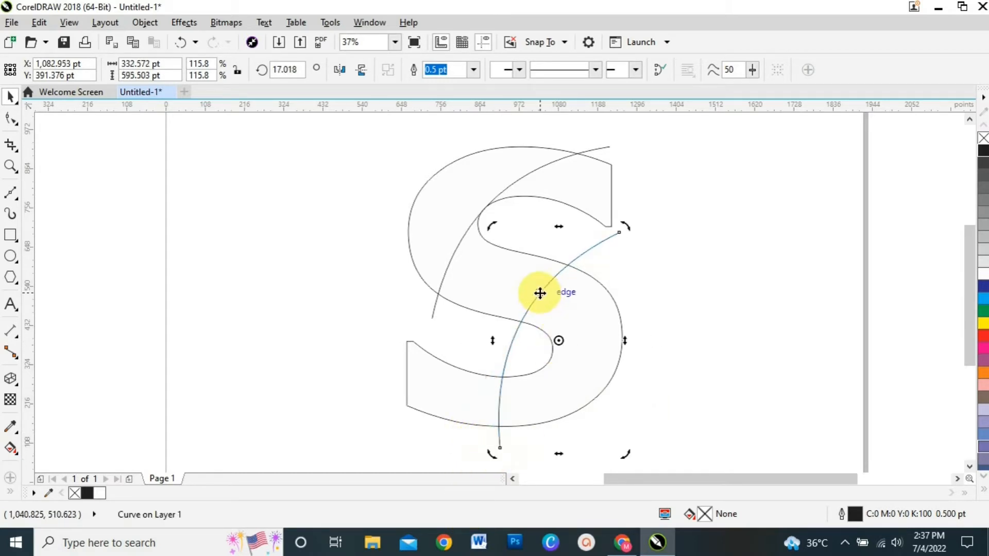
Move the rotated copy against the inner edge of the S's lower bowl, at about X 1,188 pt, Y 347 pt
click(539, 291)
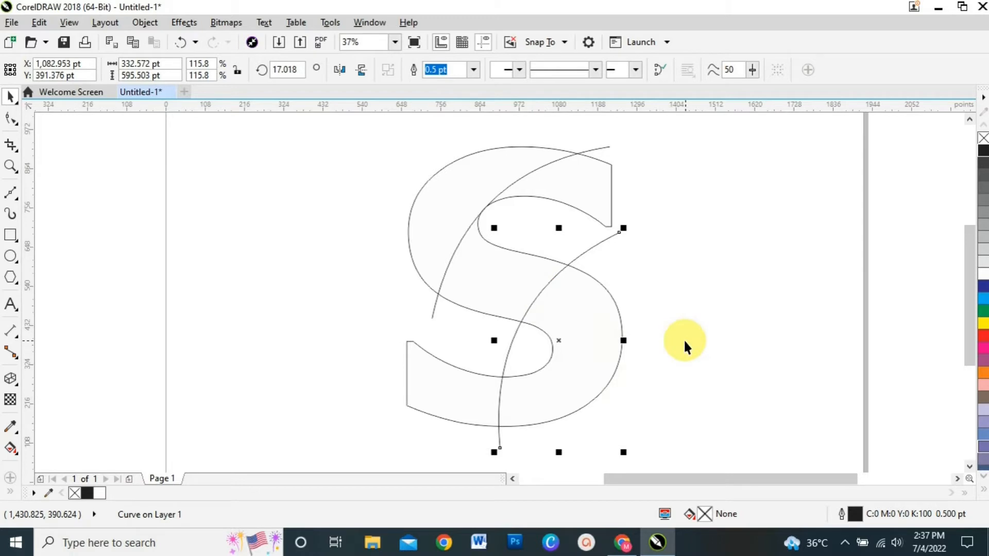
scroll(734, 268, down, 2)
scroll(738, 268, up, 2)
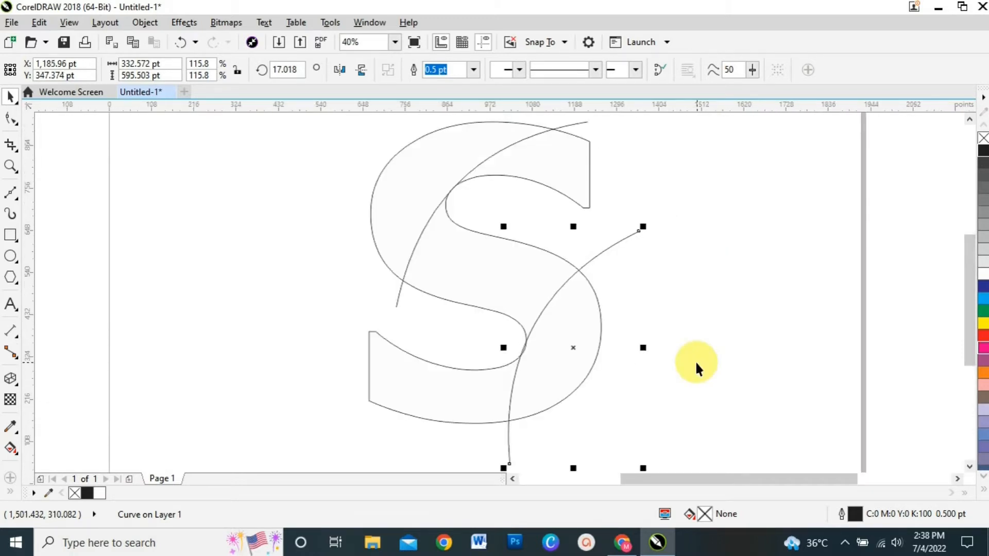
scroll(802, 292, down, 2)
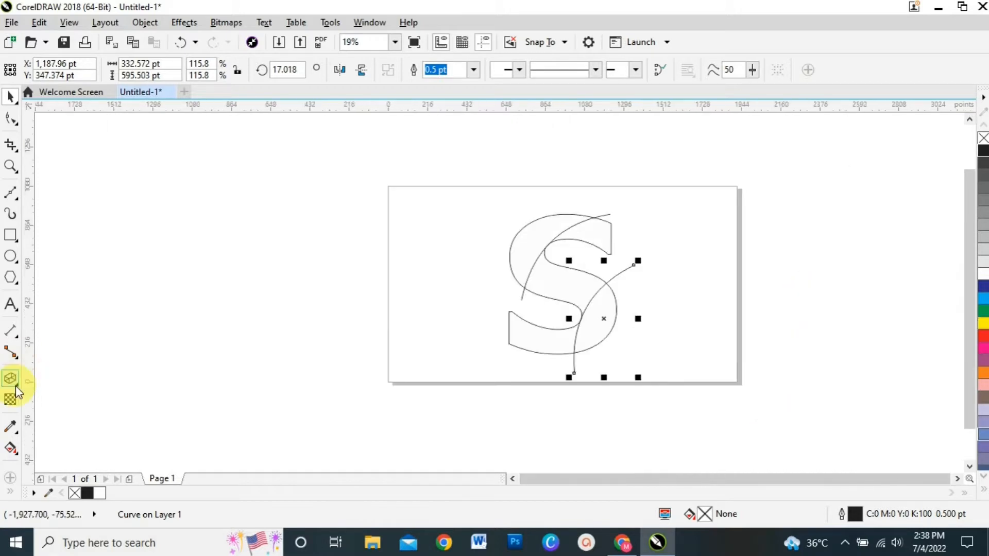
Apply an outside contour with one step and a 10 pt offset to both curved lines
click(16, 386)
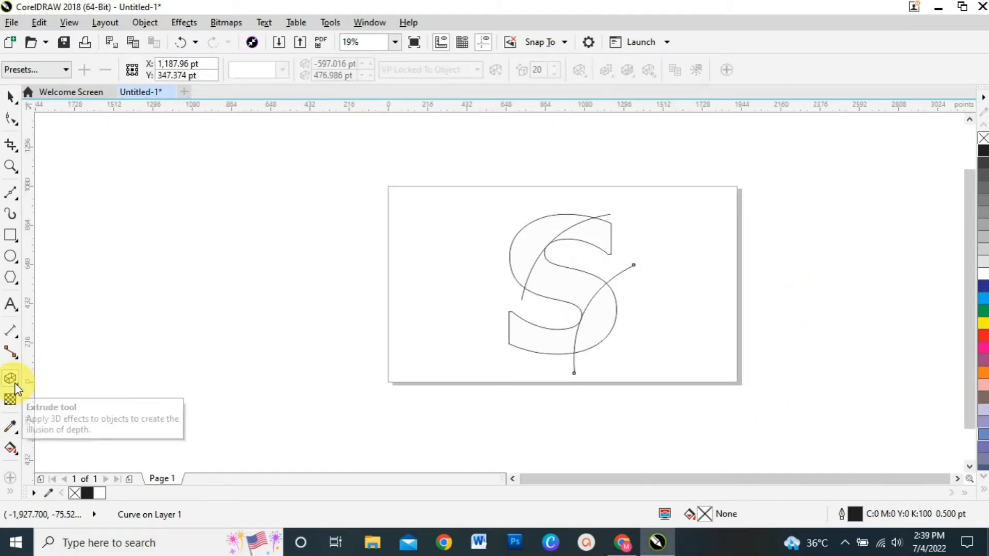
click(17, 385)
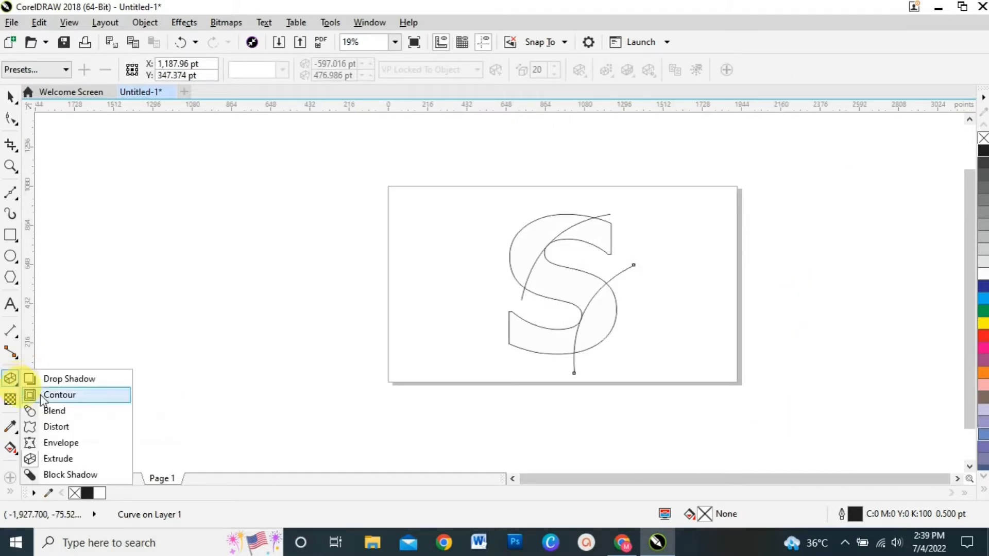
click(58, 394)
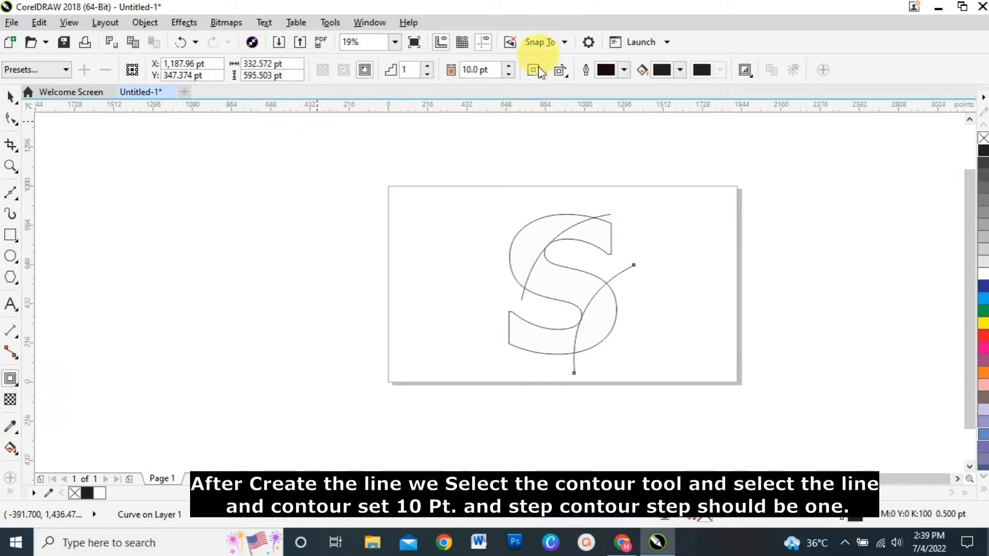
click(508, 73)
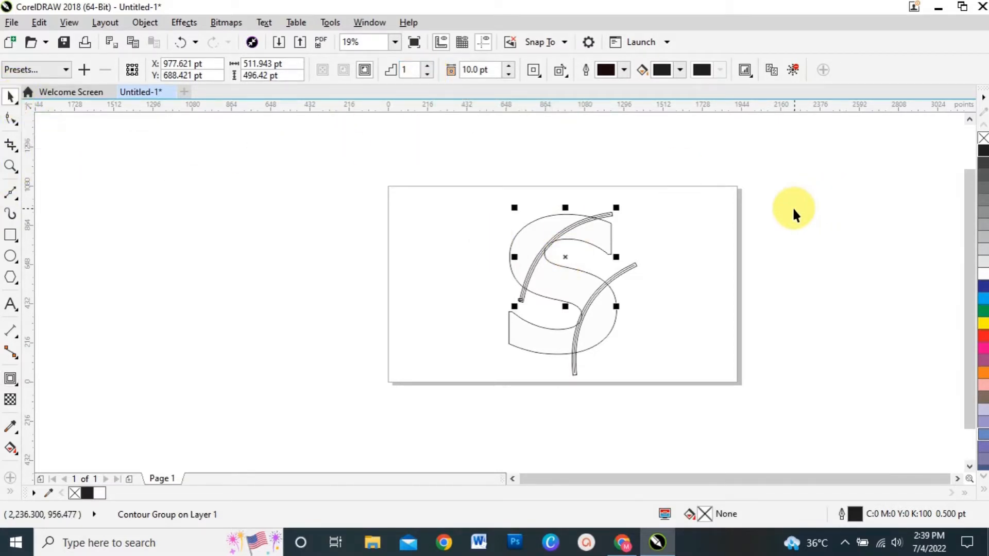
Break apart the contour groups of both the upper and the lower curved line
scroll(647, 254, up, 2)
scroll(647, 255, up, 2)
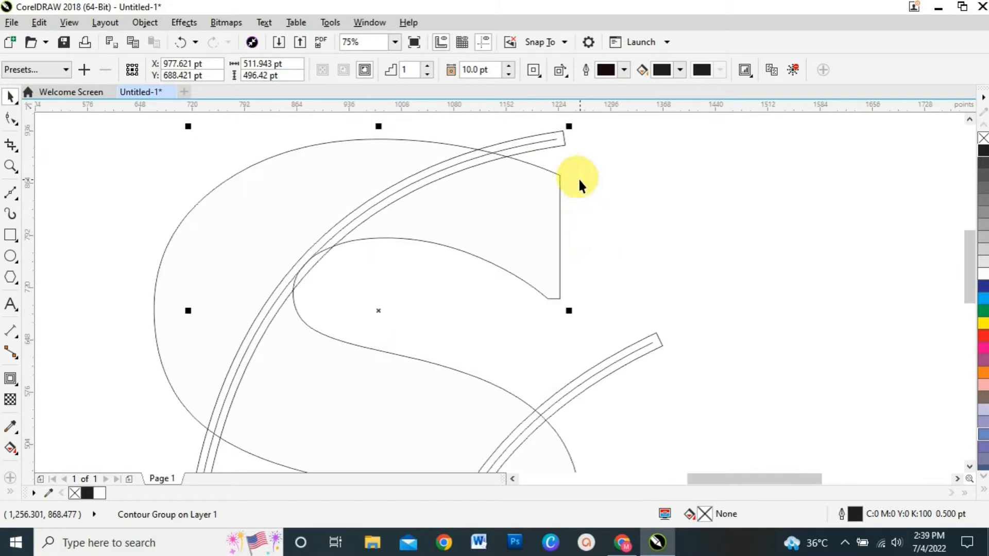
right_click(563, 132)
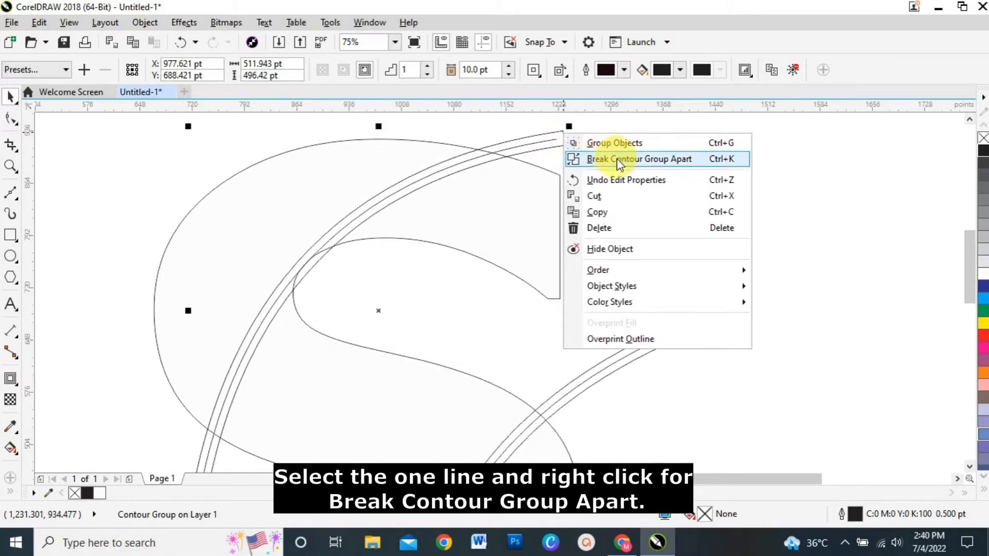
click(592, 159)
click(655, 334)
right_click(655, 334)
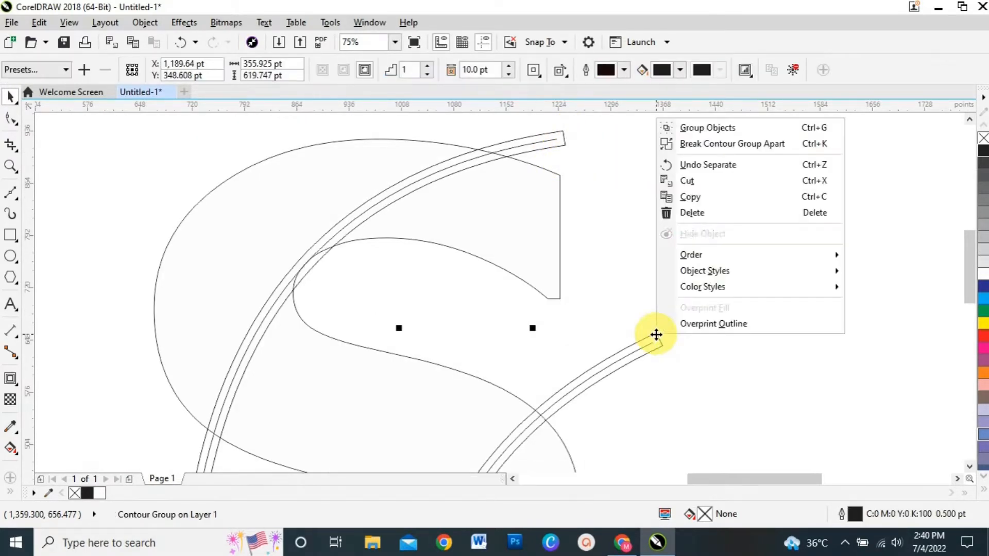
click(709, 144)
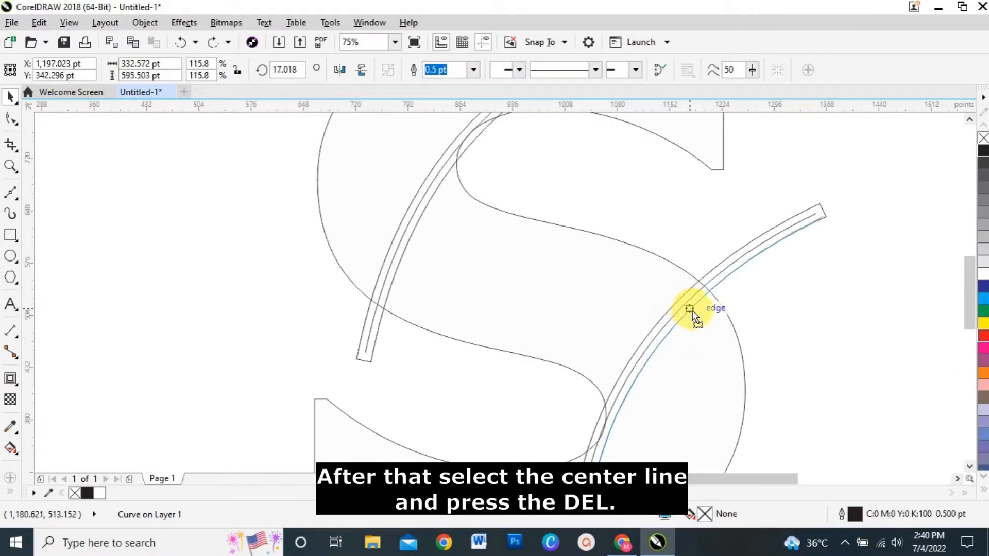
Delete the original centre line from inside the lower and the upper contour outlines
drag(693, 310, 748, 344)
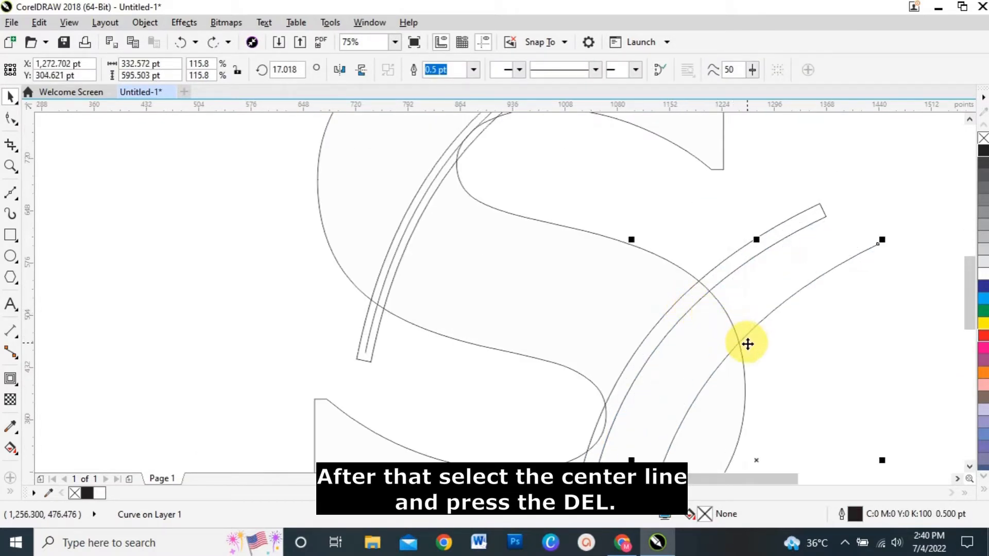
key(Delete)
scroll(380, 305, down, 5)
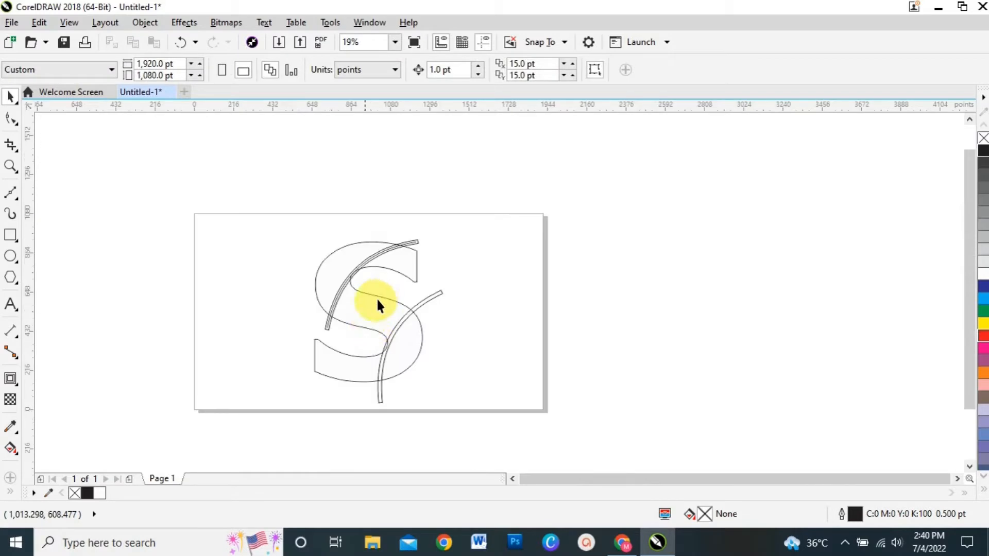
click(413, 239)
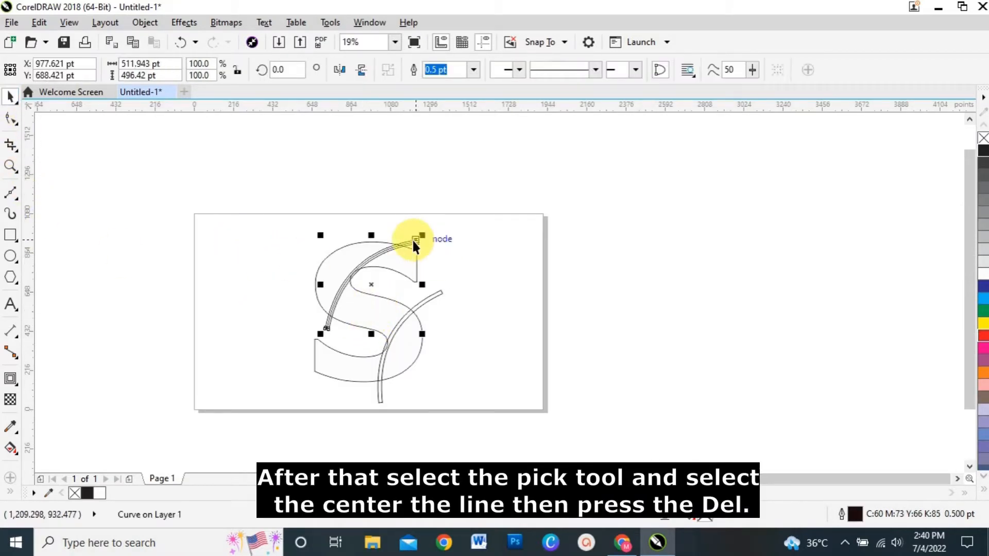
scroll(411, 243, up, 4)
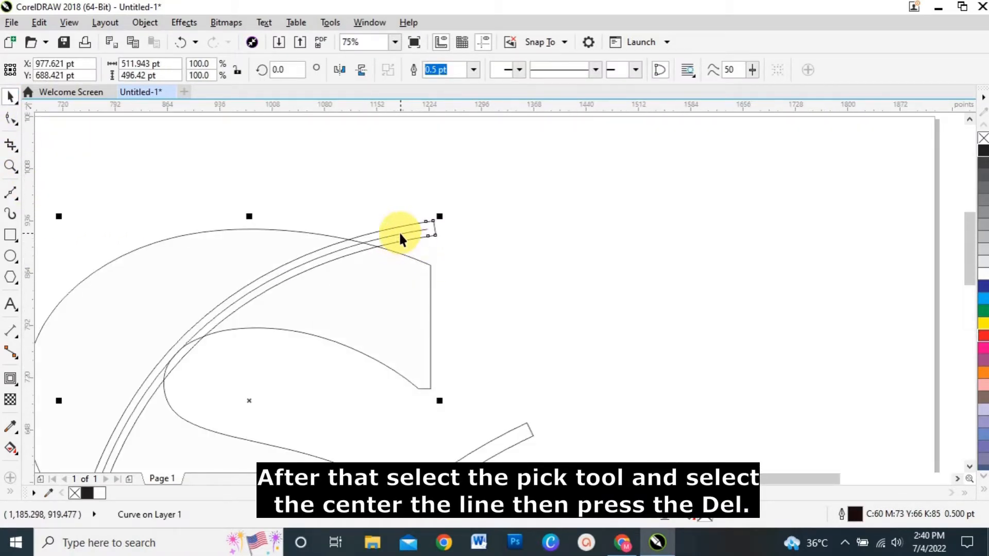
click(400, 233)
drag(437, 254, 790, 200)
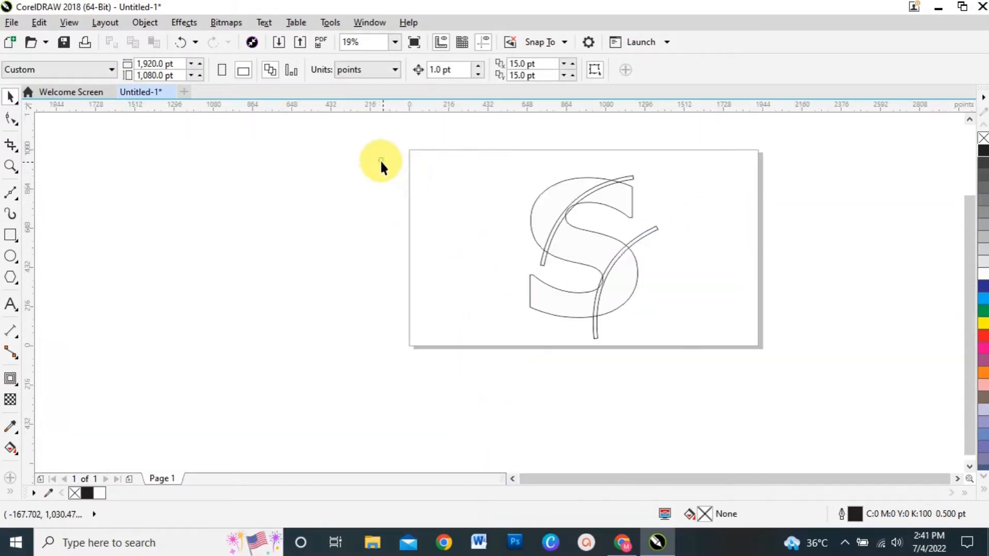
drag(380, 159, 680, 344)
key(Escape)
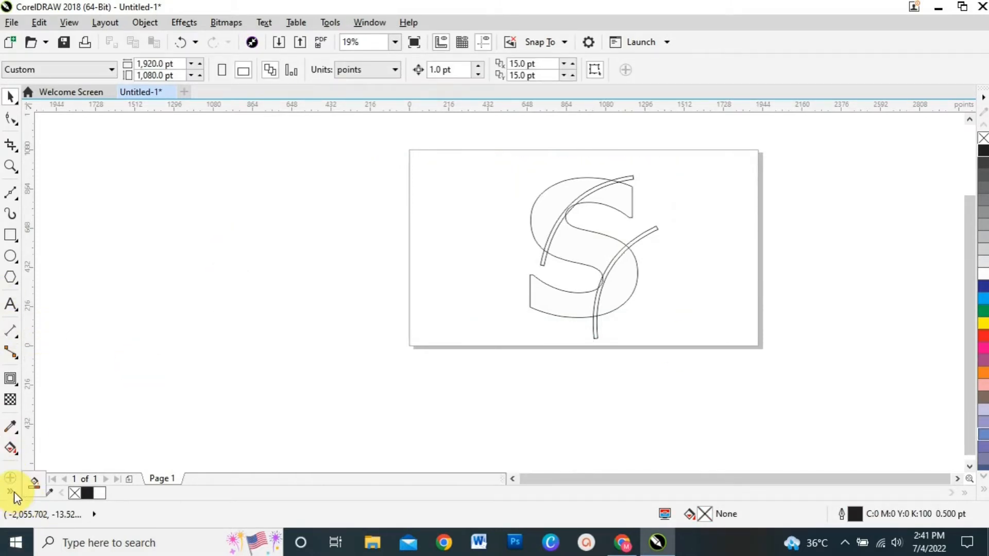
Smart-fill the upper-left, upper-right and middle sections of the S, colouring the upper-right and middle sections red
click(33, 483)
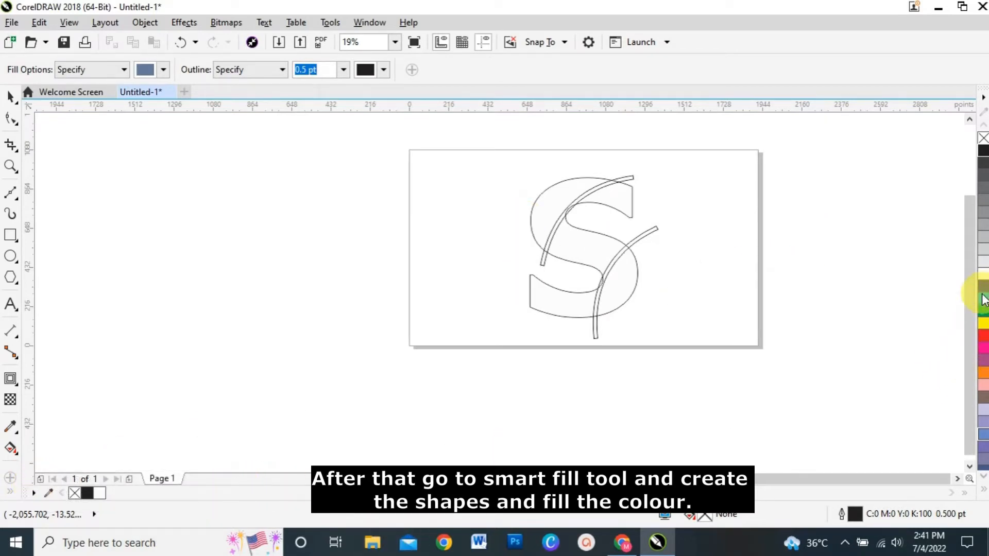
click(545, 205)
click(604, 203)
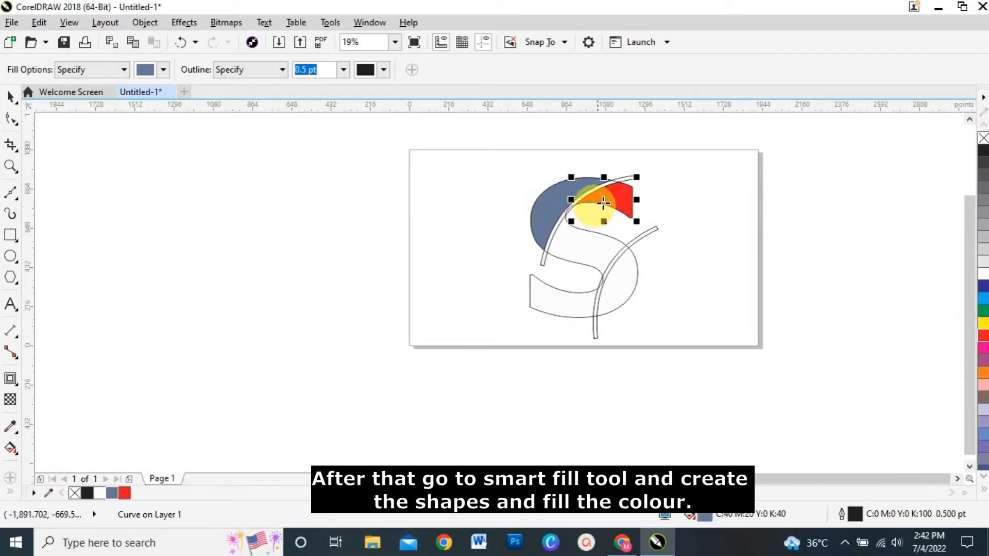
click(595, 261)
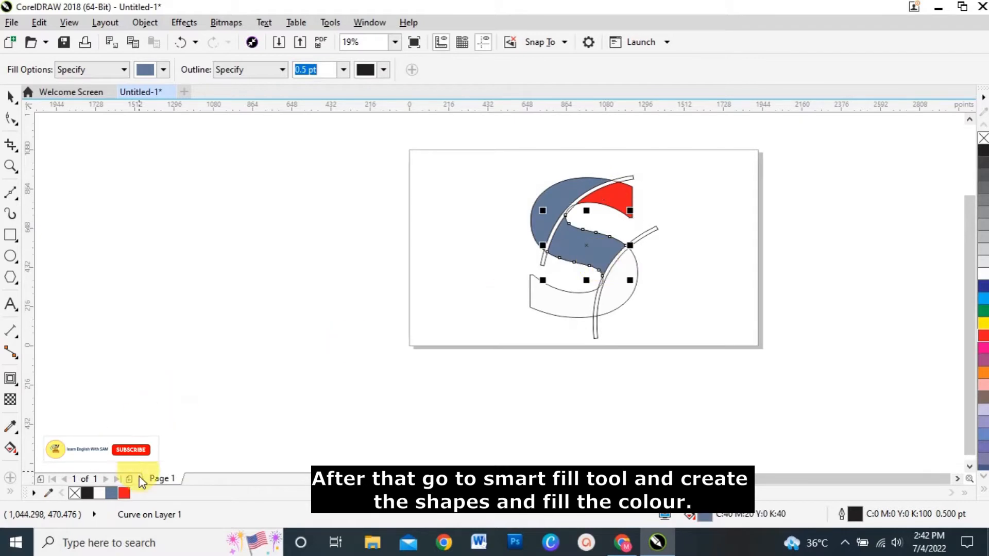
click(125, 495)
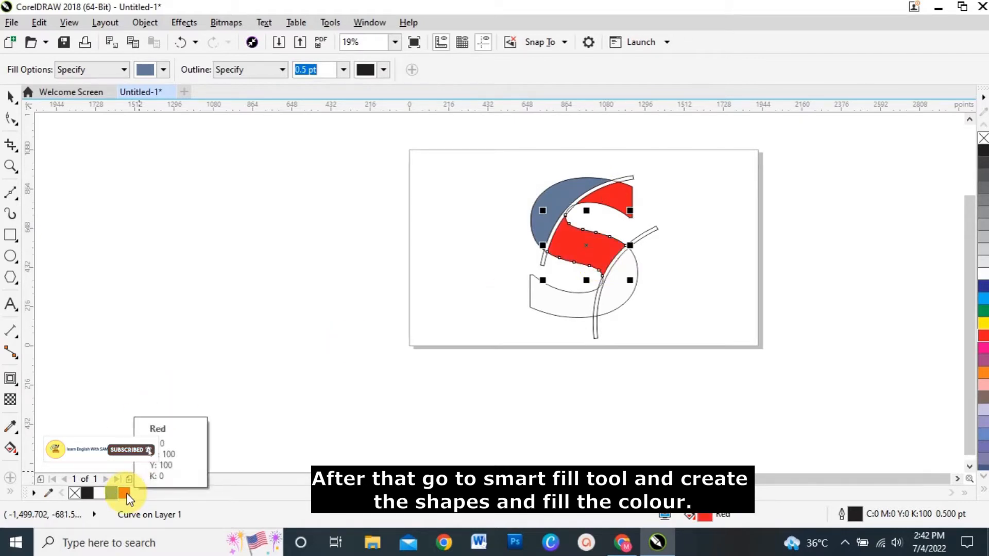
Smart-fill the upper-left section of the S with blue, C 91, M 78, Y 0, K 0
click(566, 192)
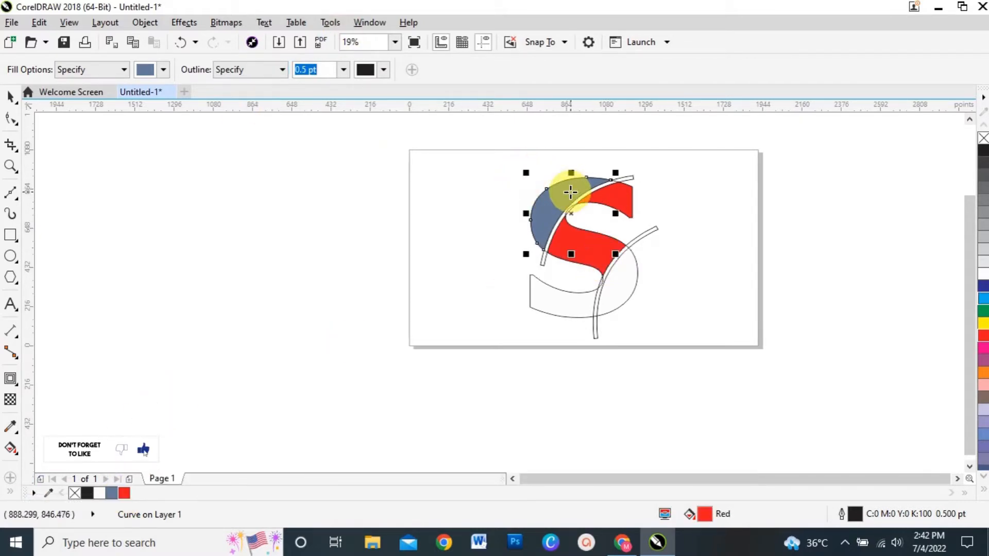
click(163, 70)
click(217, 146)
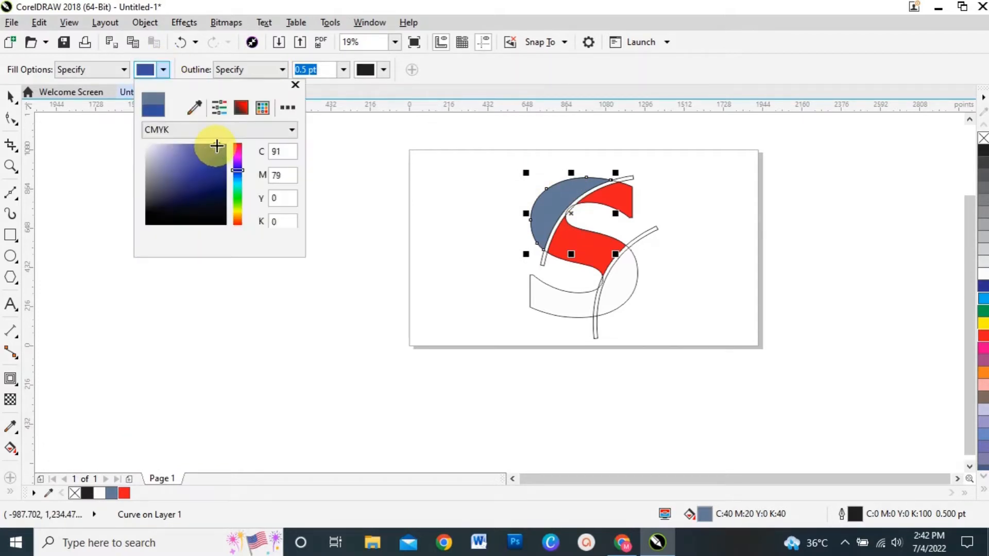
click(376, 194)
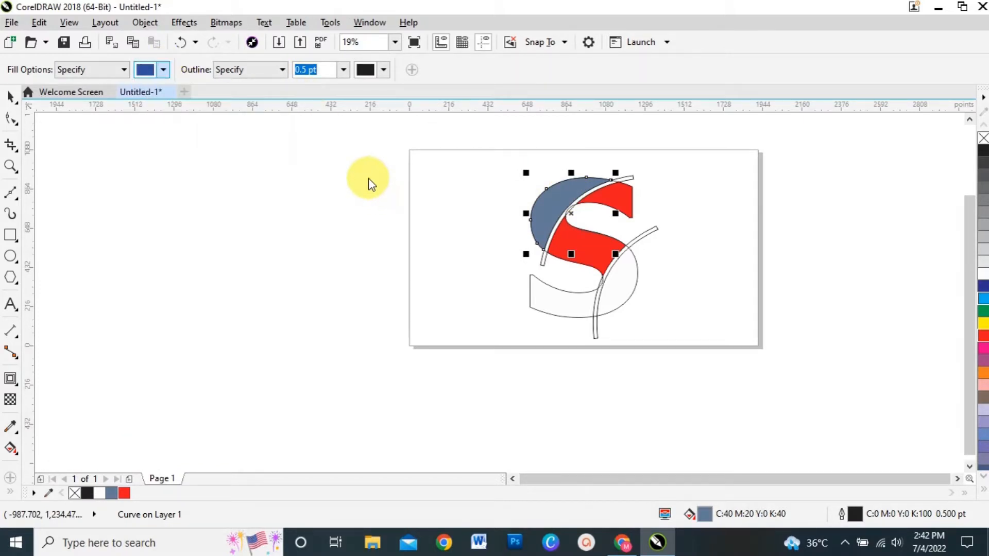
click(561, 201)
Smart-fill the two remaining sections of the lower bowl, making the left section red and the right section green
click(558, 296)
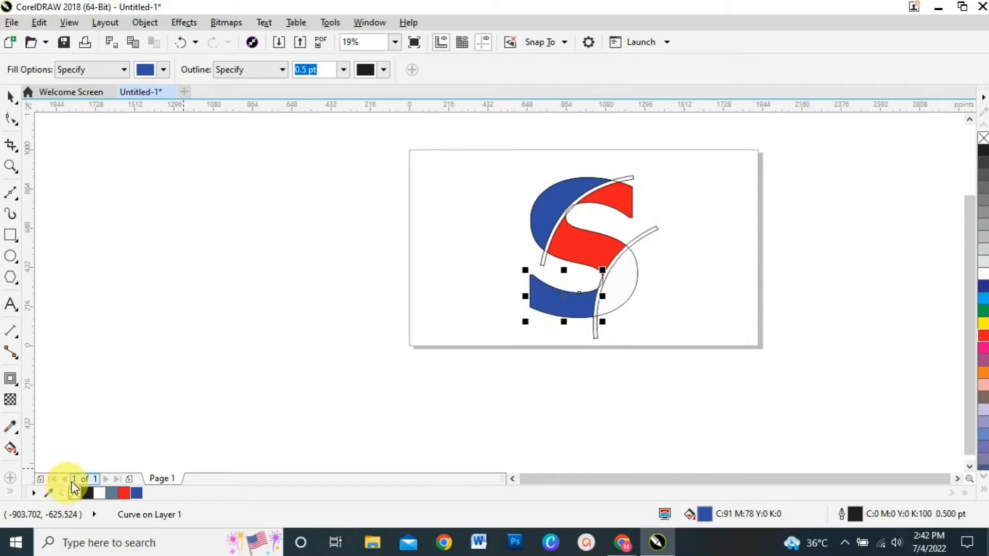
click(125, 493)
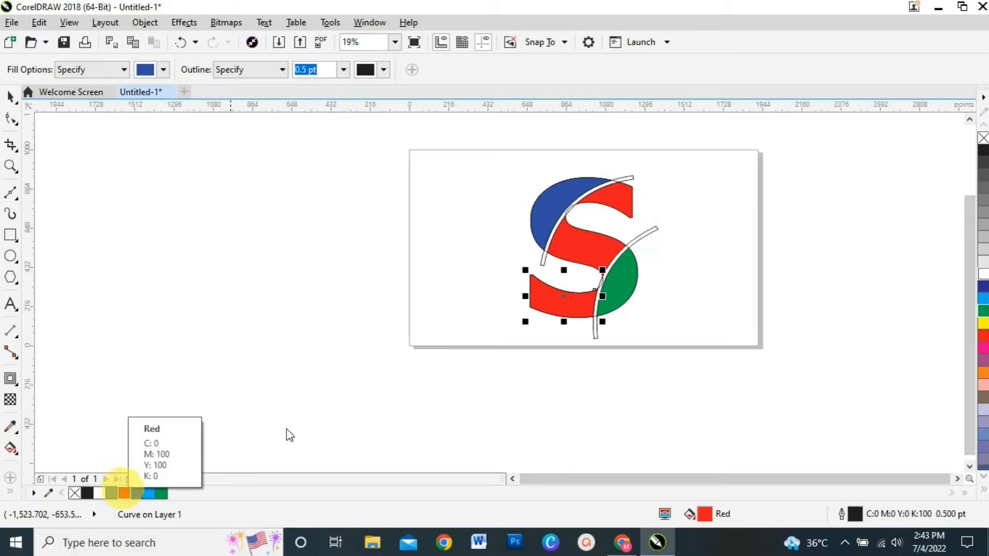
key(ctrl+z)
click(15, 101)
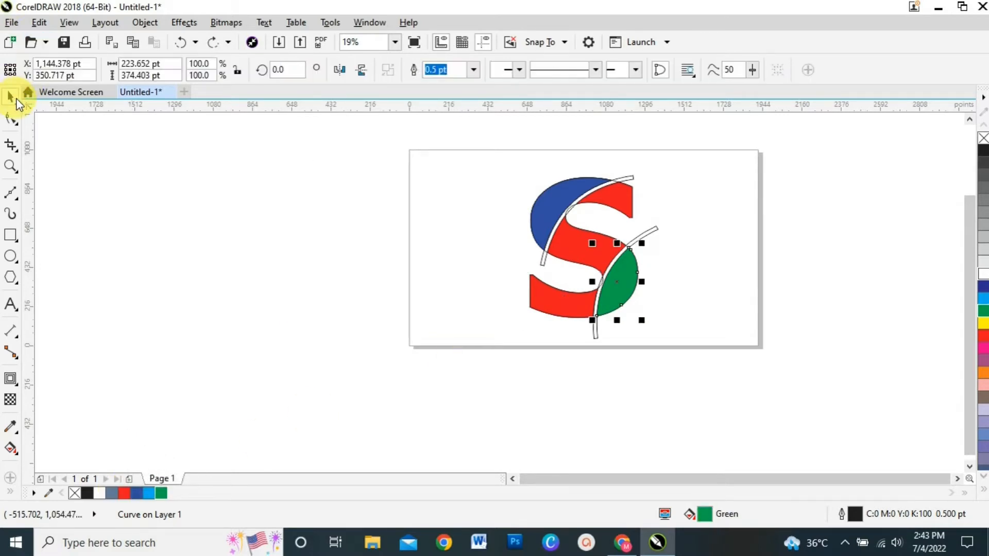
Select all five coloured sections of the S together and move them off the page to its left
click(592, 257)
shift+click(592, 258)
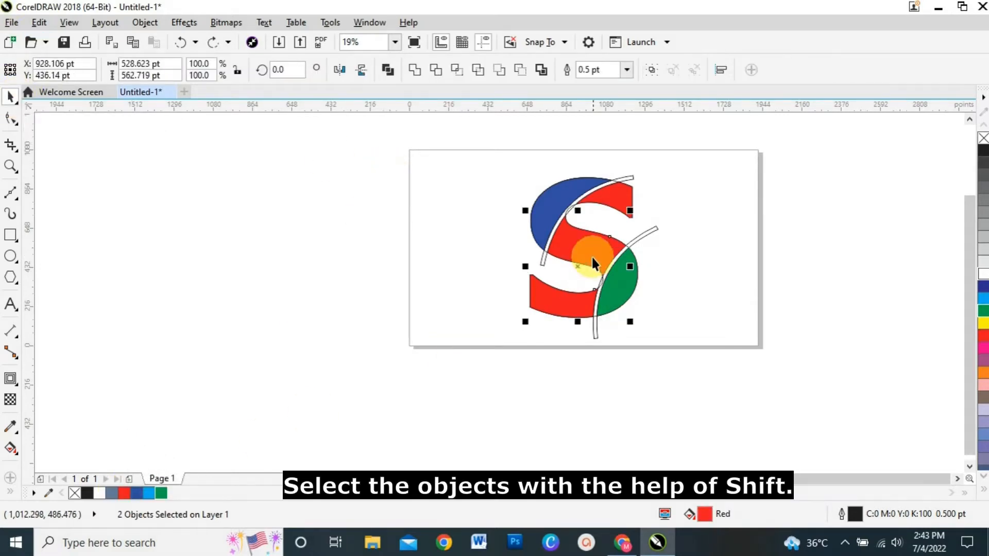
shift+click(592, 199)
shift+click(552, 202)
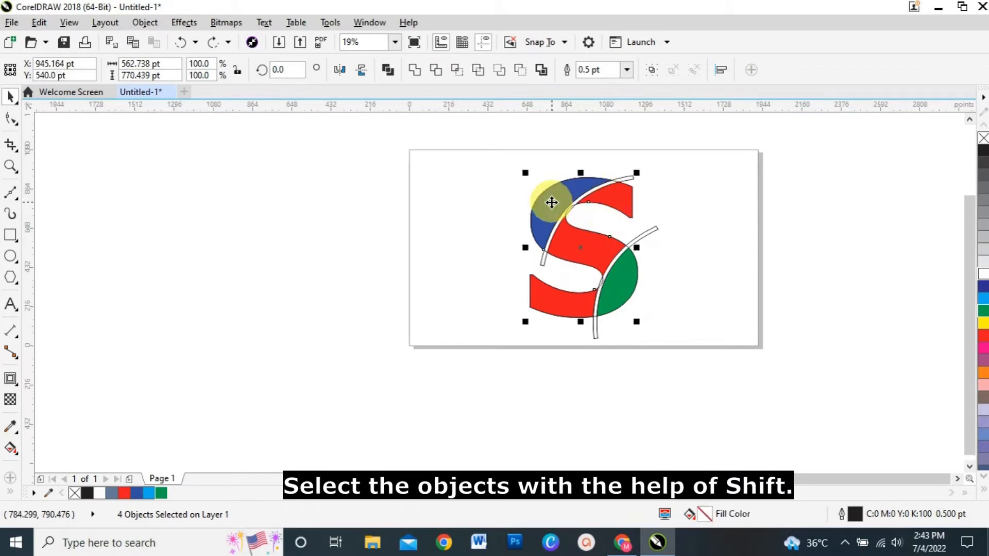
shift+click(625, 276)
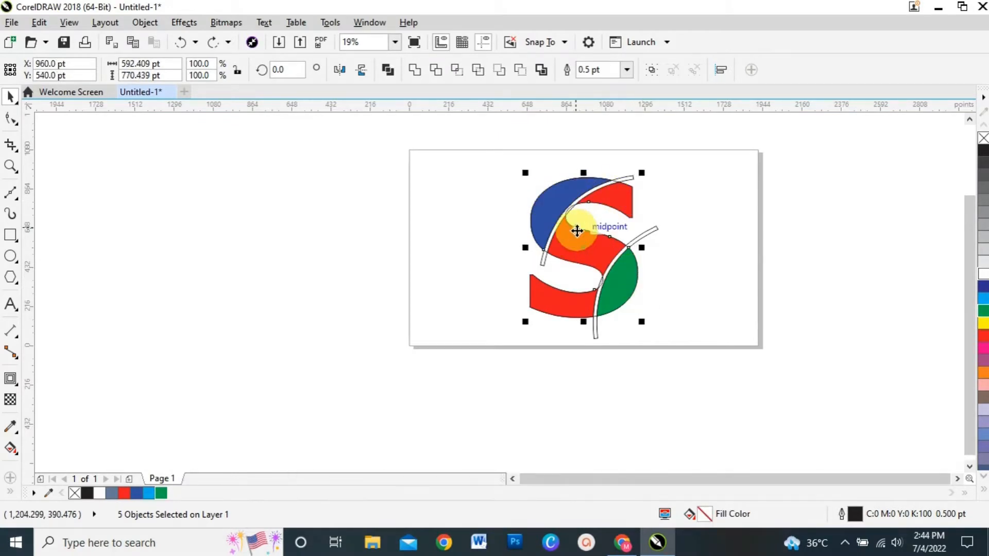
drag(584, 246, 343, 256)
Delete the original unfilled letter and band outlines, and move the coloured sections onto the page at about X 903 pt, Y 525 pt
click(600, 260)
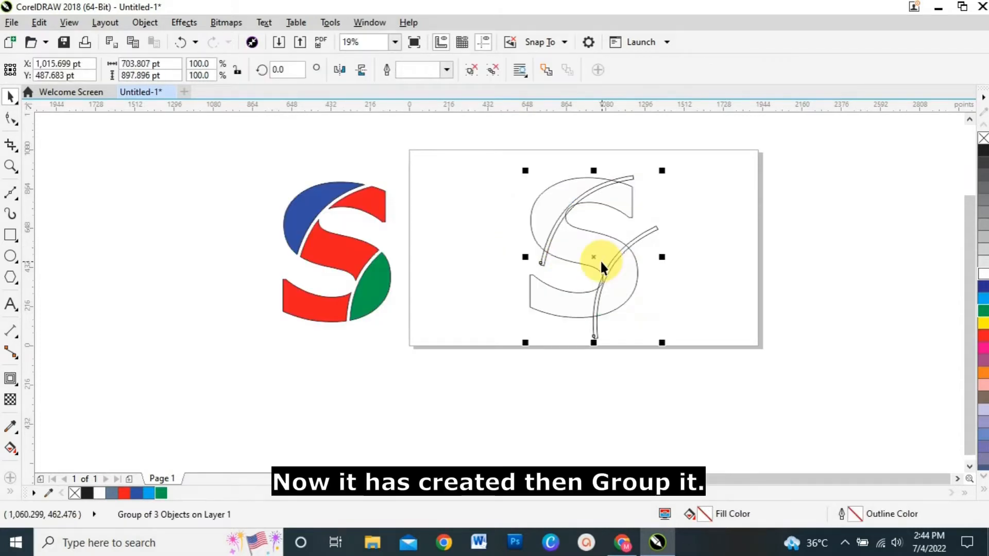
key(Delete)
drag(252, 185, 402, 366)
drag(333, 255, 574, 246)
Remove the outline from the five coloured sections and group them
right_click(984, 138)
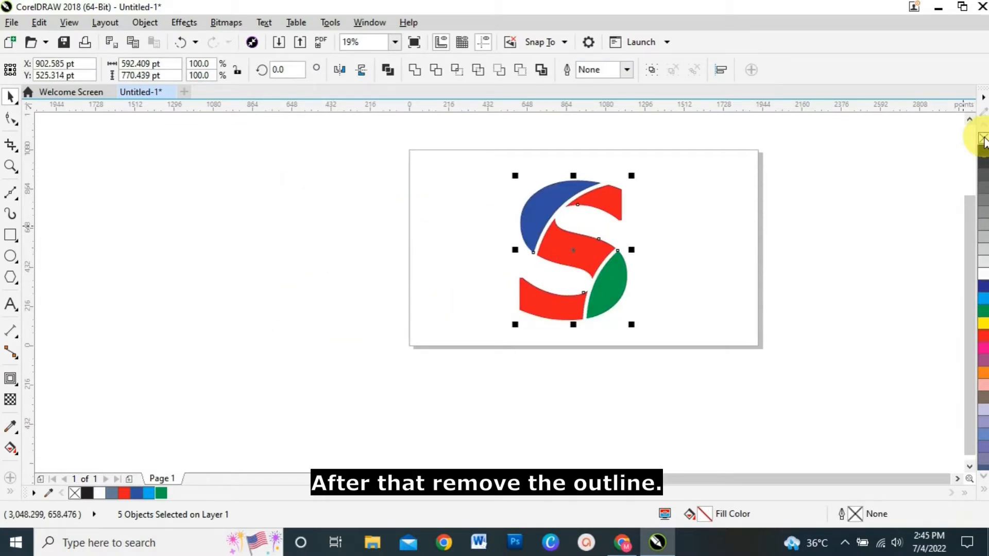
key(ctrl+g)
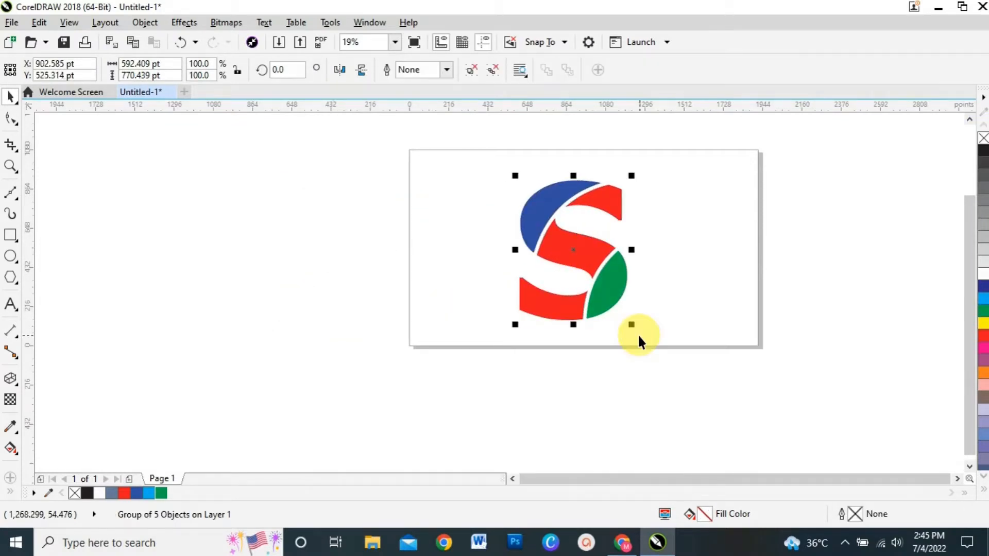
Extrude the grouped S toward the upper left at depth 20, with the vanishing point at about -510 pt, 421 pt
click(14, 384)
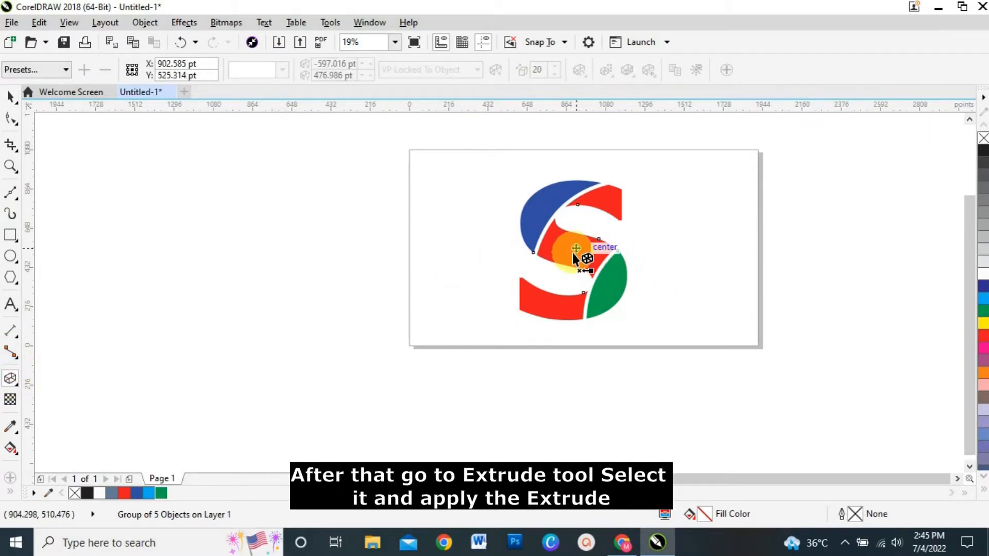
drag(576, 249, 486, 177)
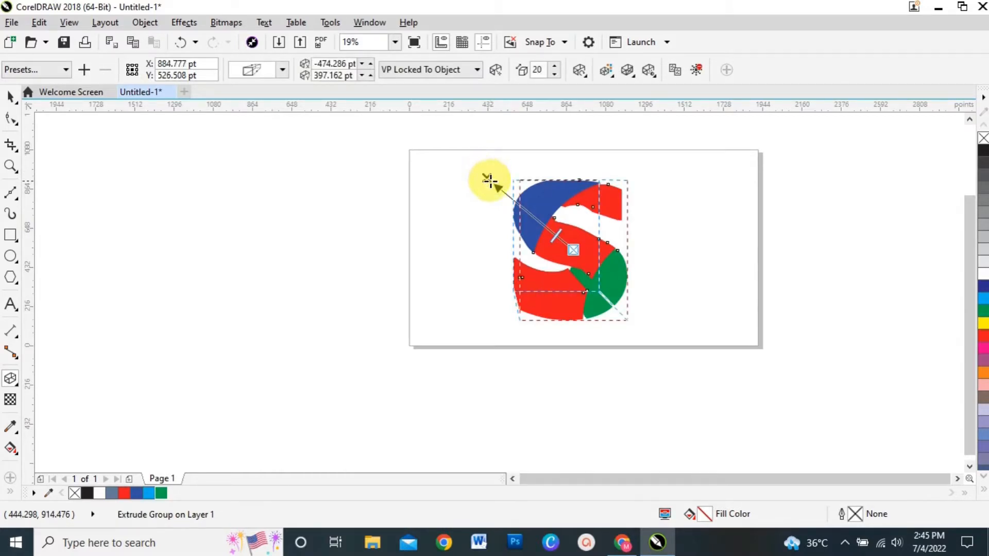
drag(494, 188, 488, 184)
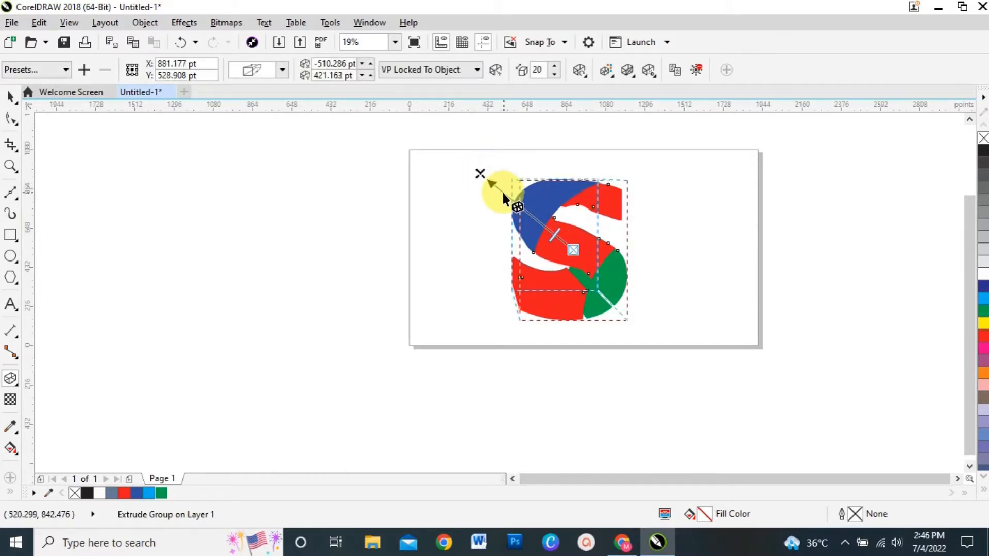
Set the extrusion's rotation values to X 15, Y 10 and Z 5
click(585, 72)
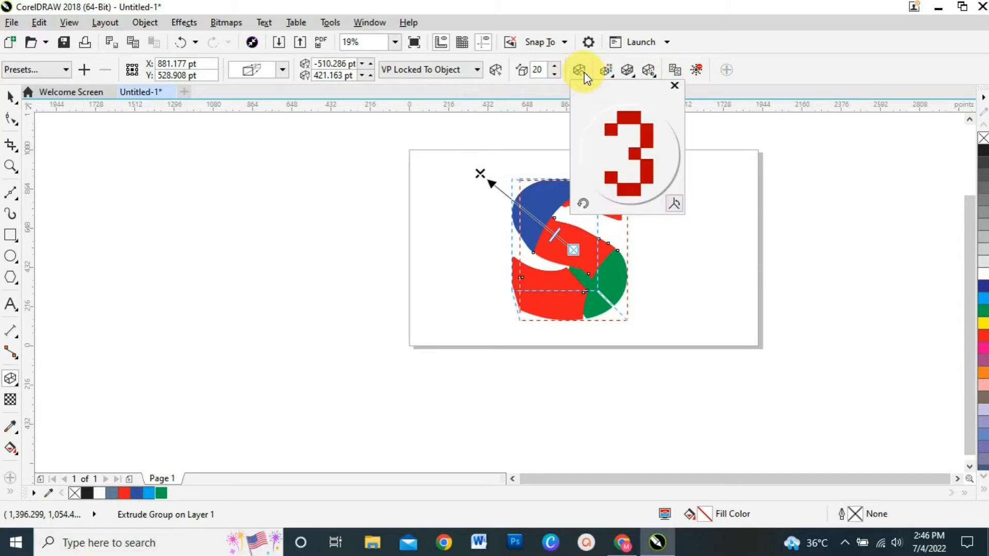
click(675, 207)
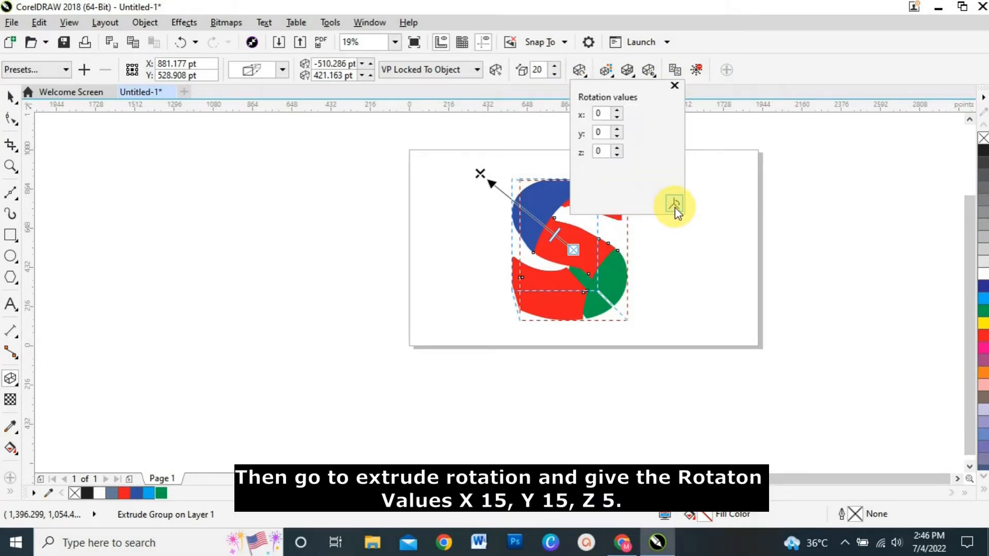
click(616, 110)
click(616, 109)
click(616, 110)
click(616, 129)
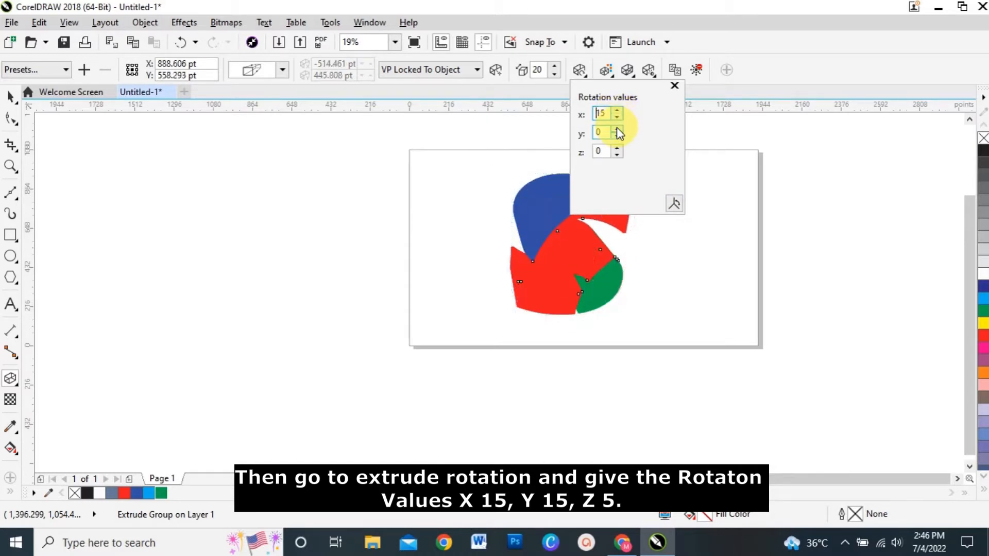
click(616, 128)
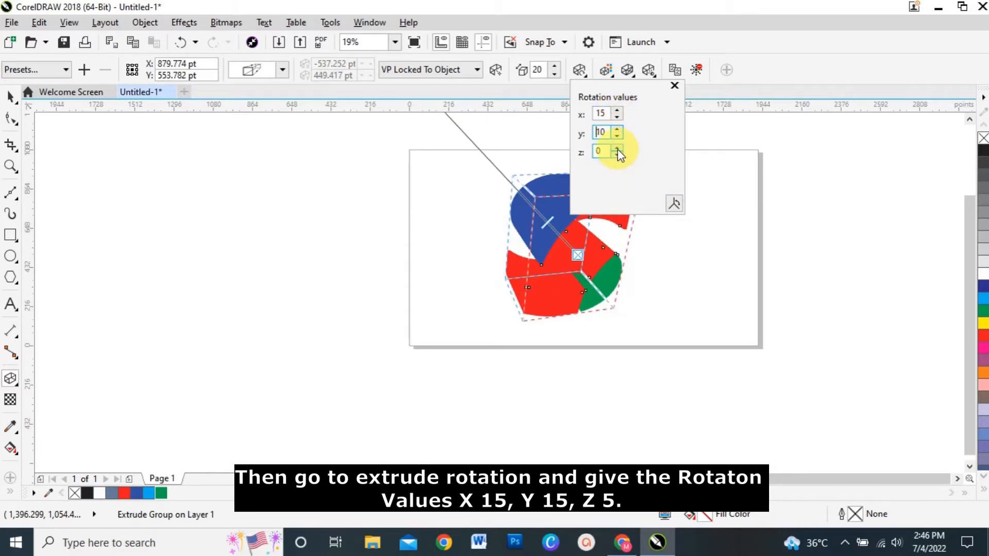
click(617, 148)
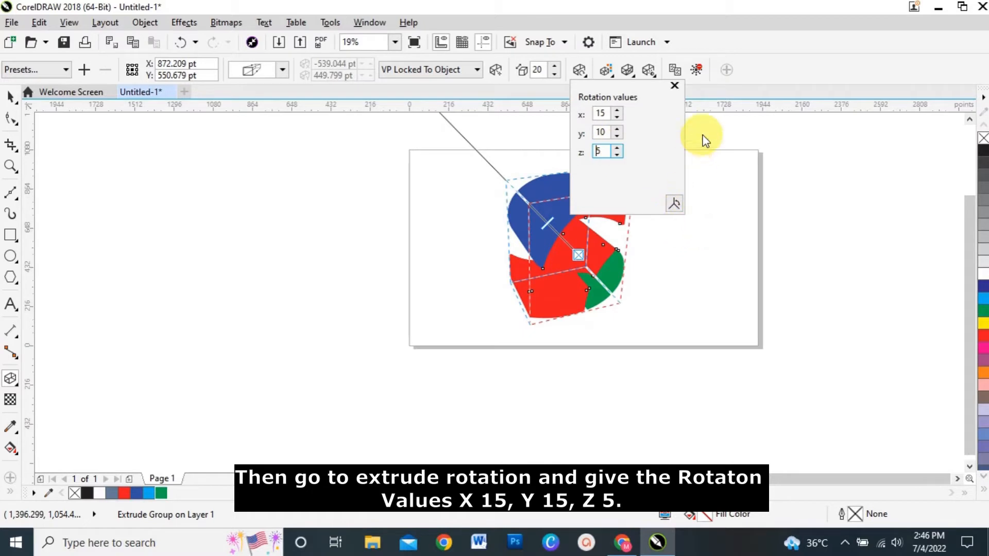
click(728, 205)
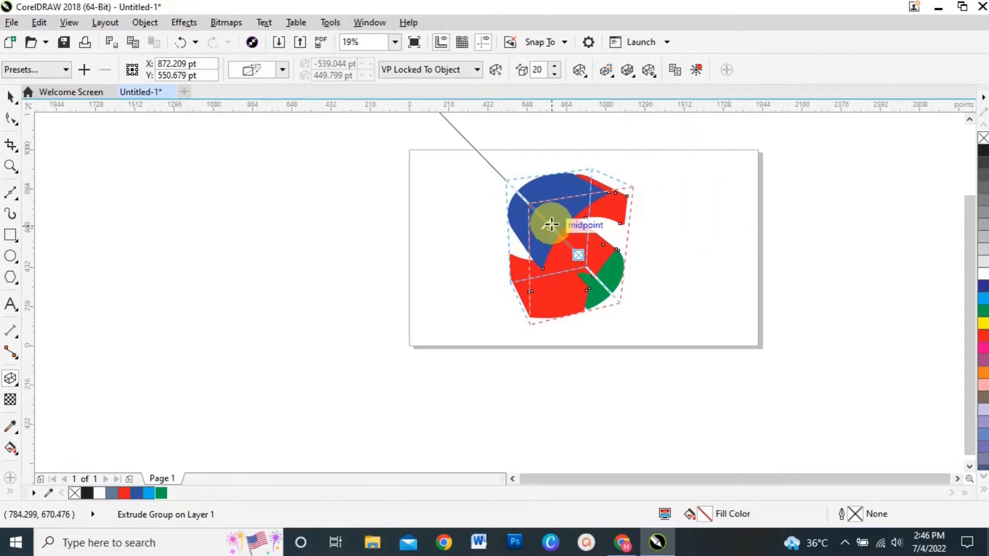
Give the extruded S a 0.5 pt white outline and reduce its extrusion depth to 11
key(space)
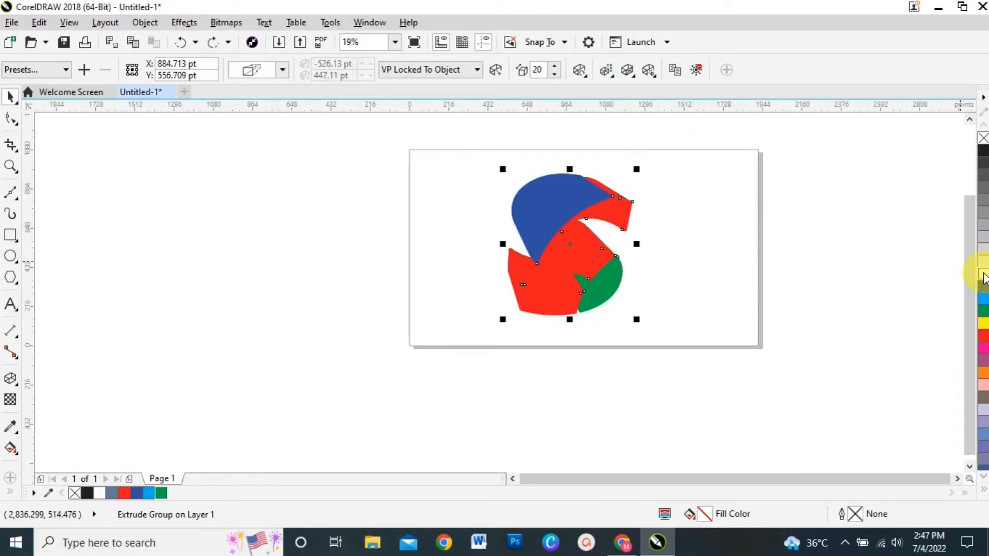
right_click(984, 276)
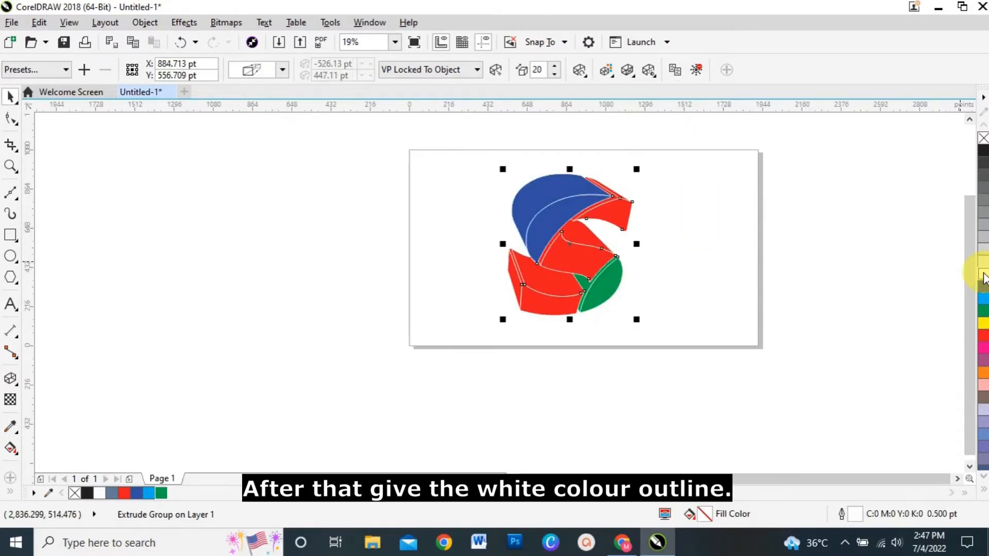
click(12, 381)
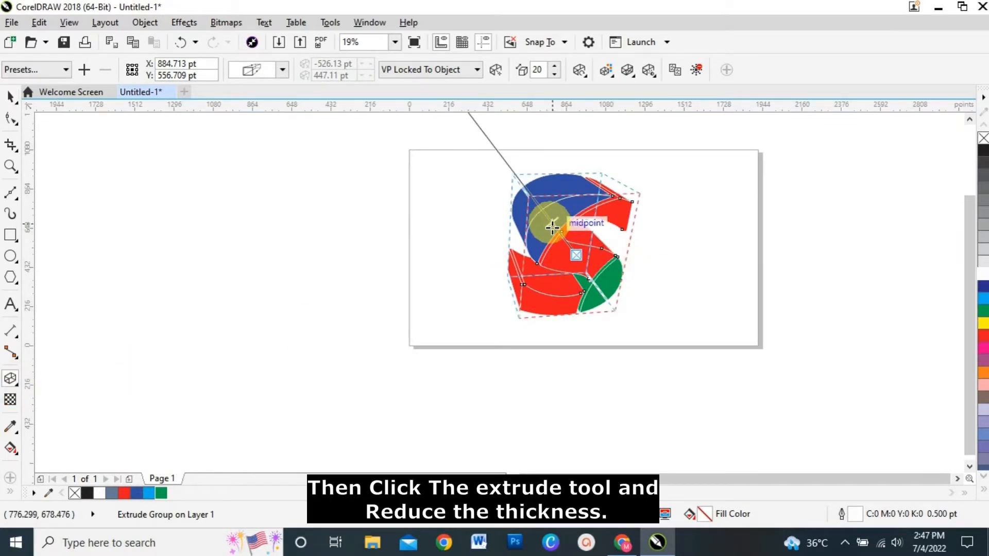
drag(553, 227, 565, 235)
click(10, 94)
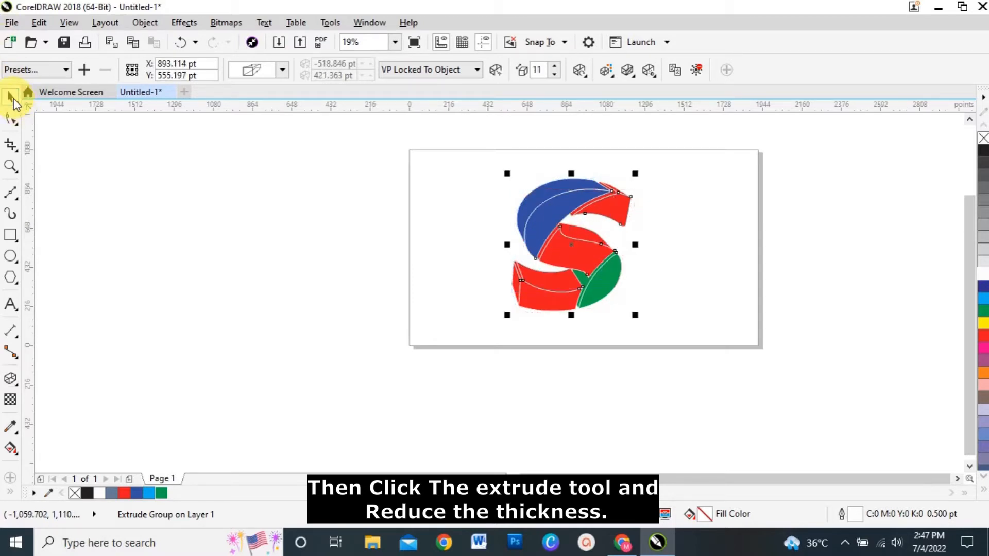
Break the extrude group apart, and ungroup all of the S's resulting objects
right_click(630, 196)
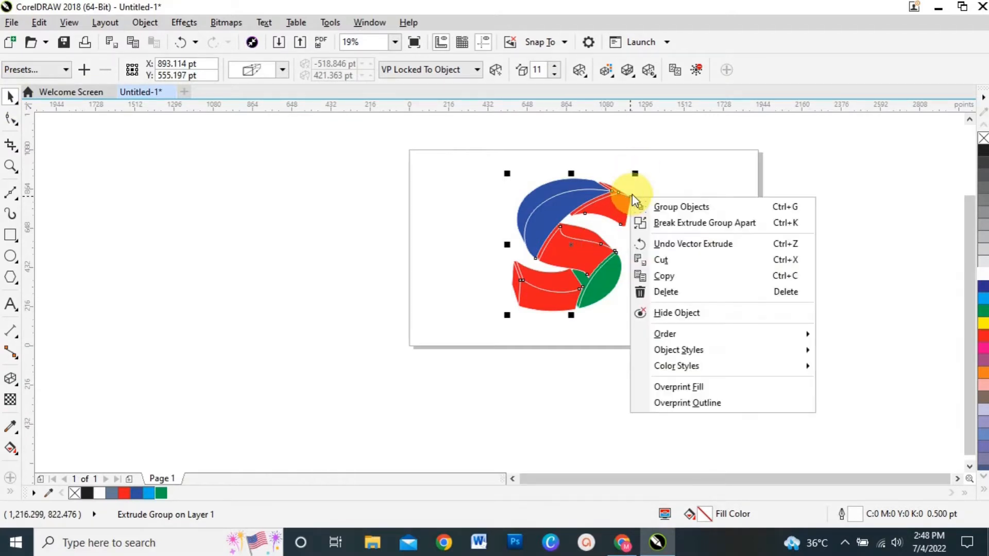
click(719, 230)
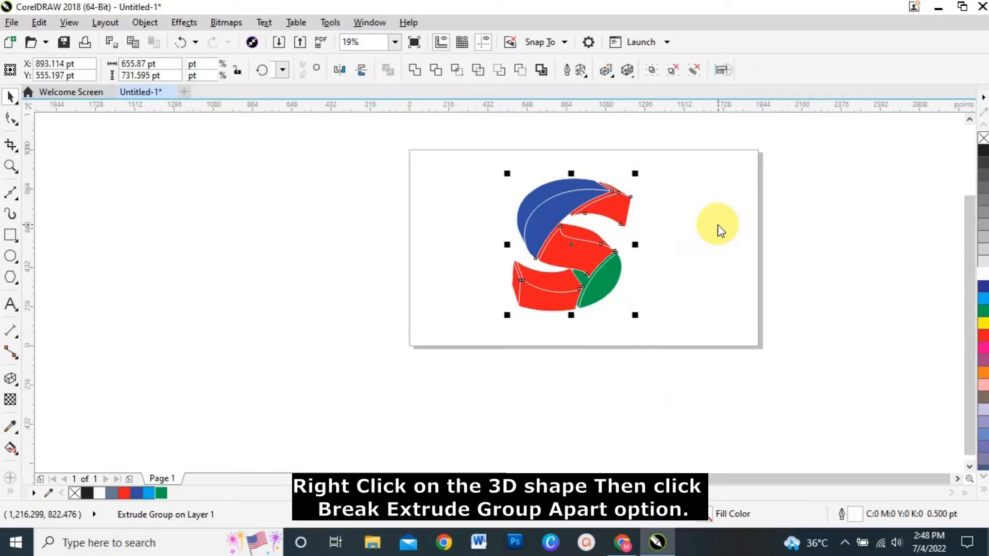
click(11, 96)
click(301, 306)
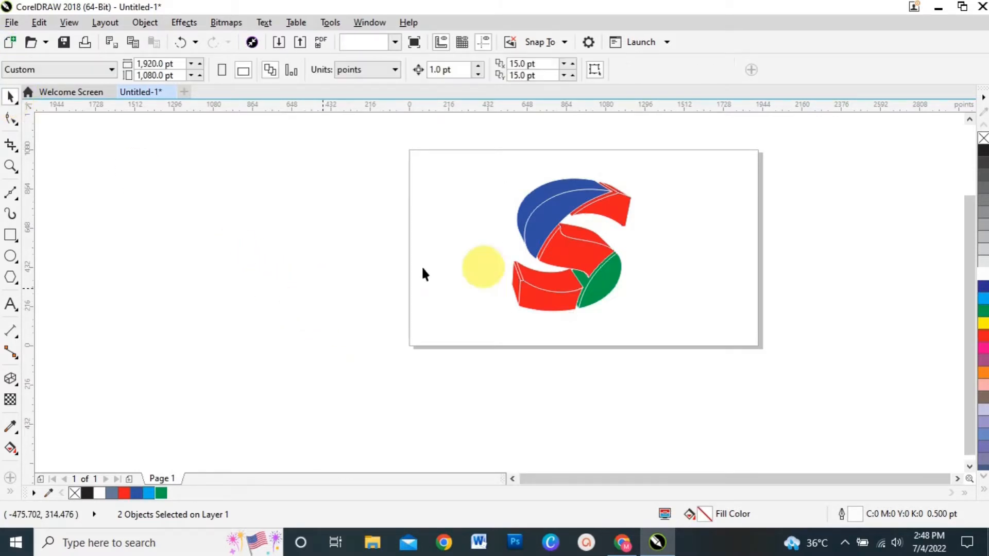
drag(395, 137, 799, 376)
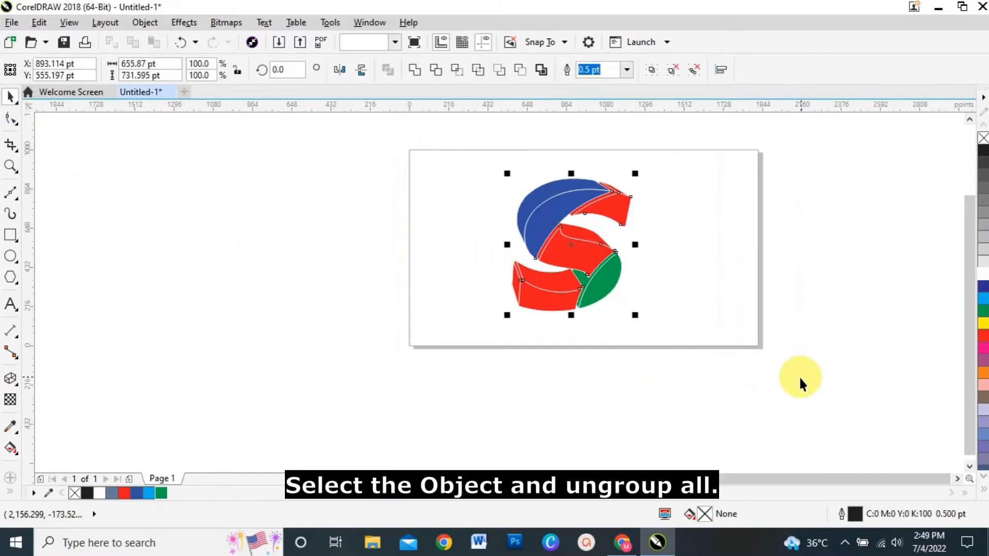
click(695, 71)
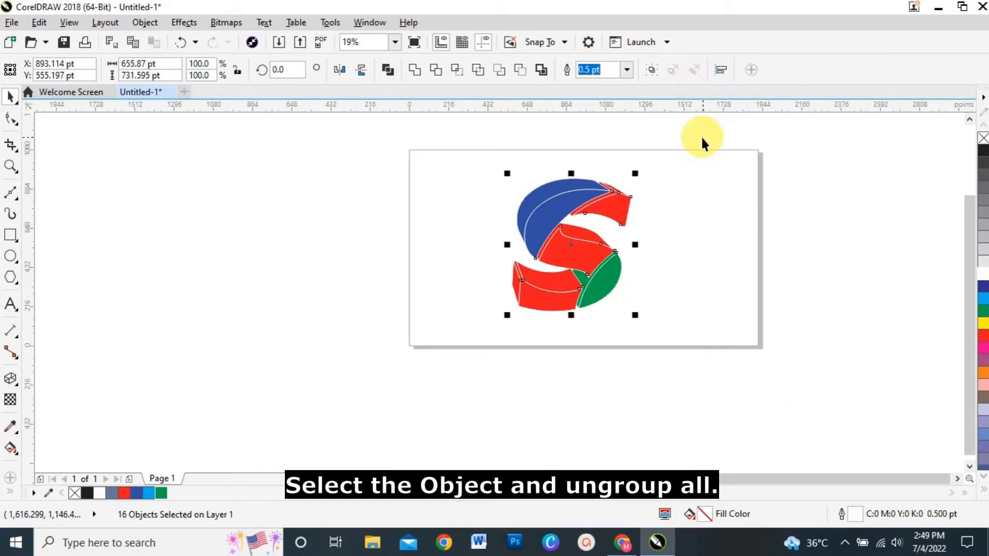
click(570, 216)
click(566, 206)
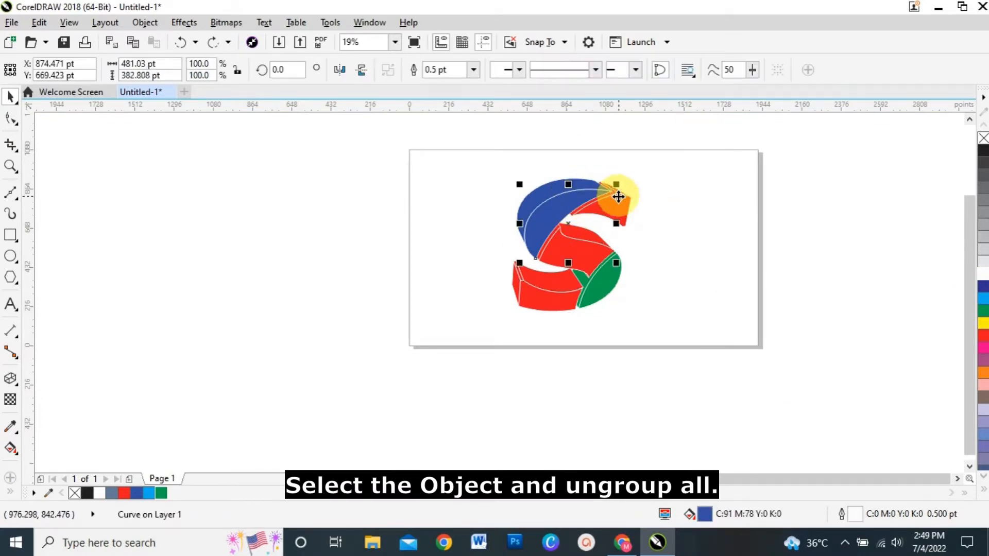
drag(621, 203, 656, 206)
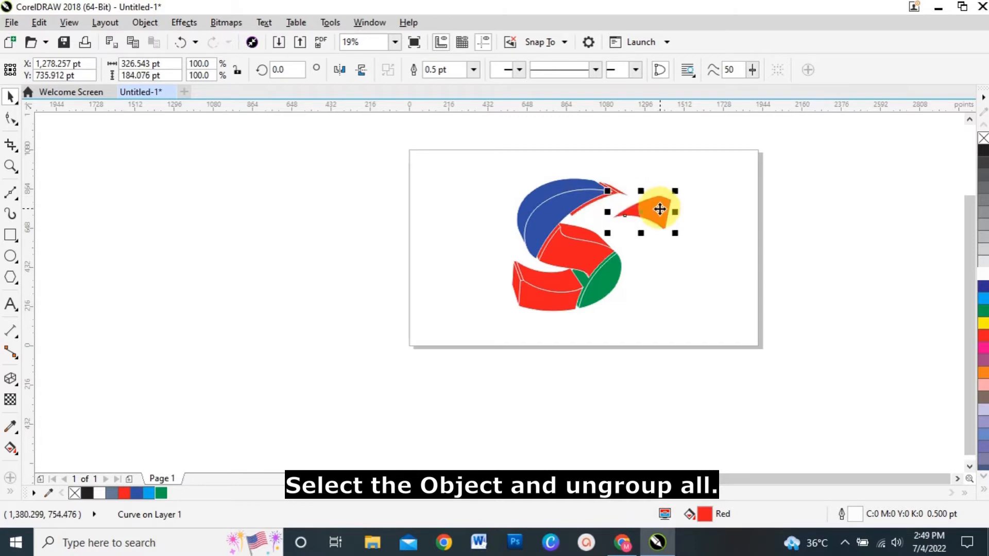
drag(607, 282, 638, 289)
drag(536, 300, 532, 321)
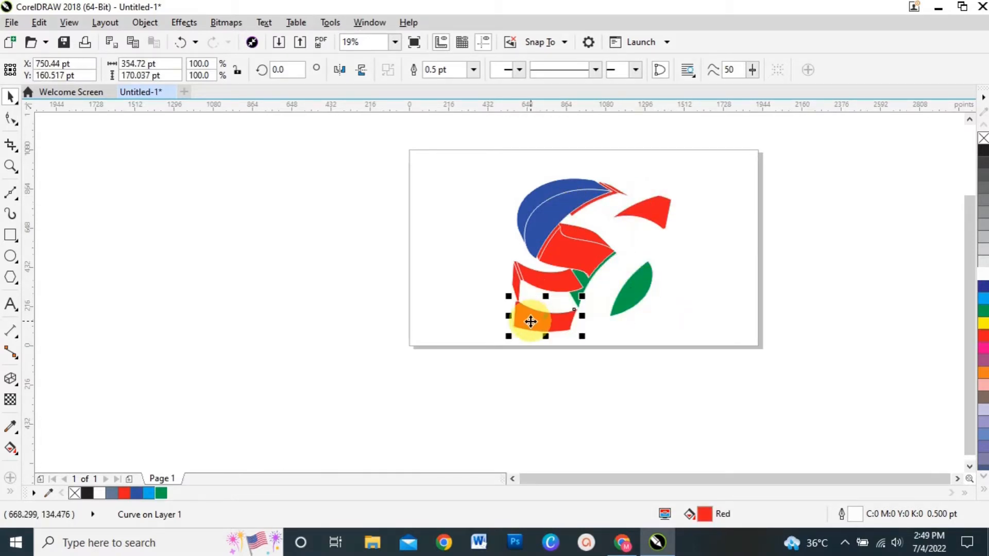
key(ctrl+z)
key(ctrl+z)
key(ctrl+z)
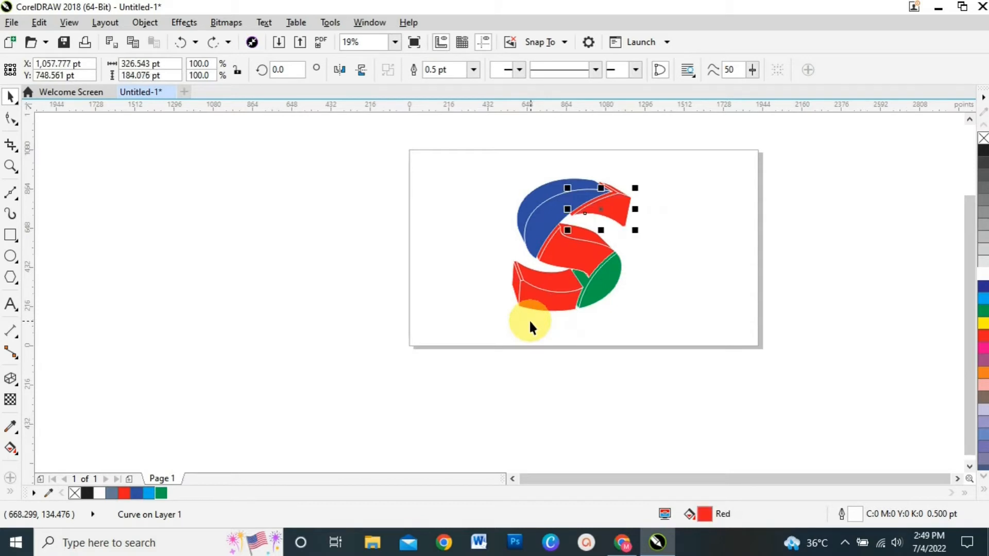
click(354, 224)
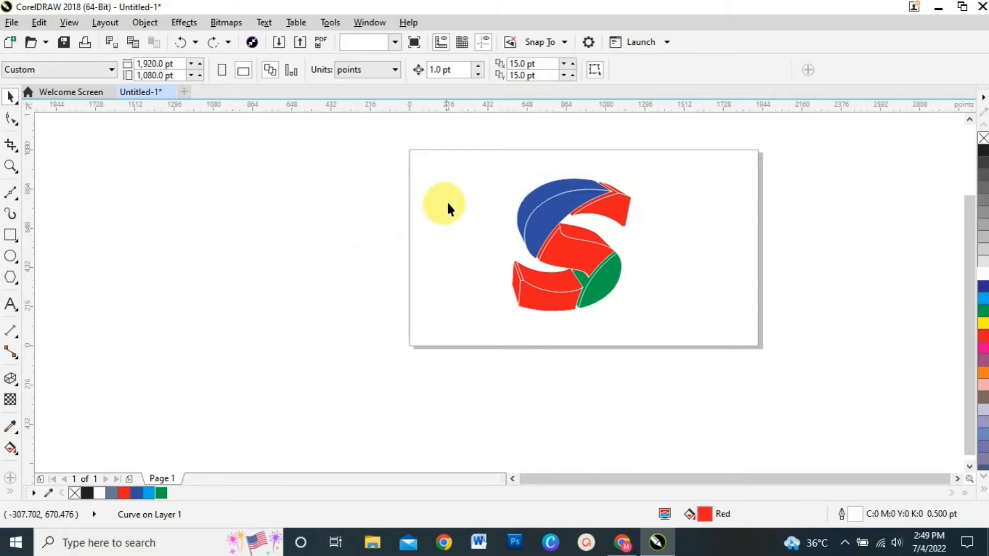
Fill the outer blue face of the S's upper curve with a linear gradient from orange to yellow, about #FBFF0D
click(533, 202)
click(11, 448)
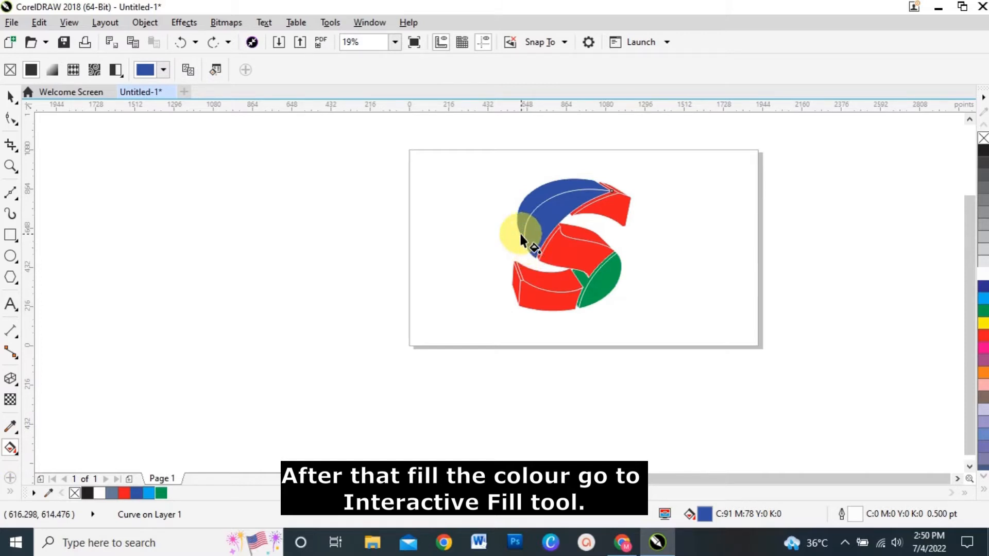
drag(519, 232, 607, 190)
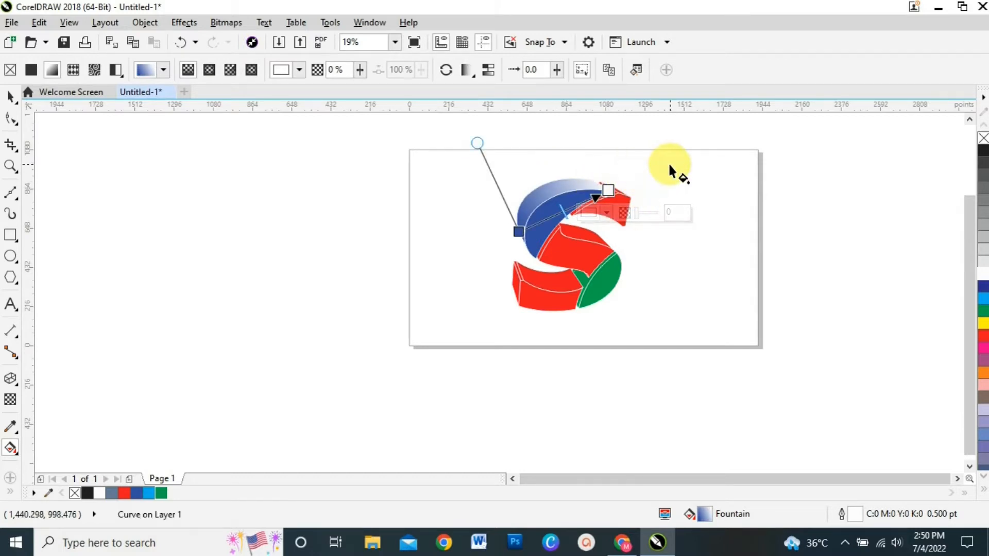
click(607, 212)
click(678, 356)
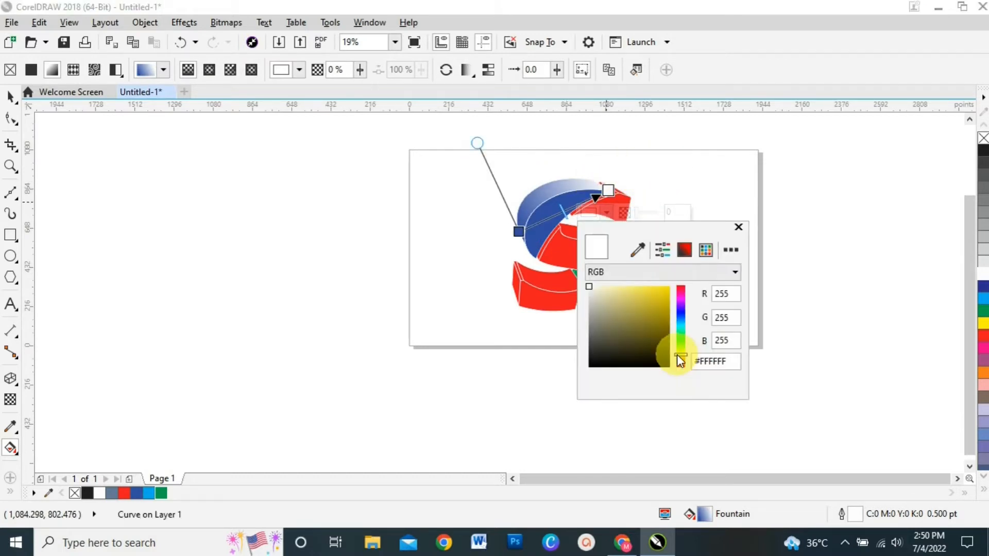
drag(678, 355, 680, 354)
click(662, 285)
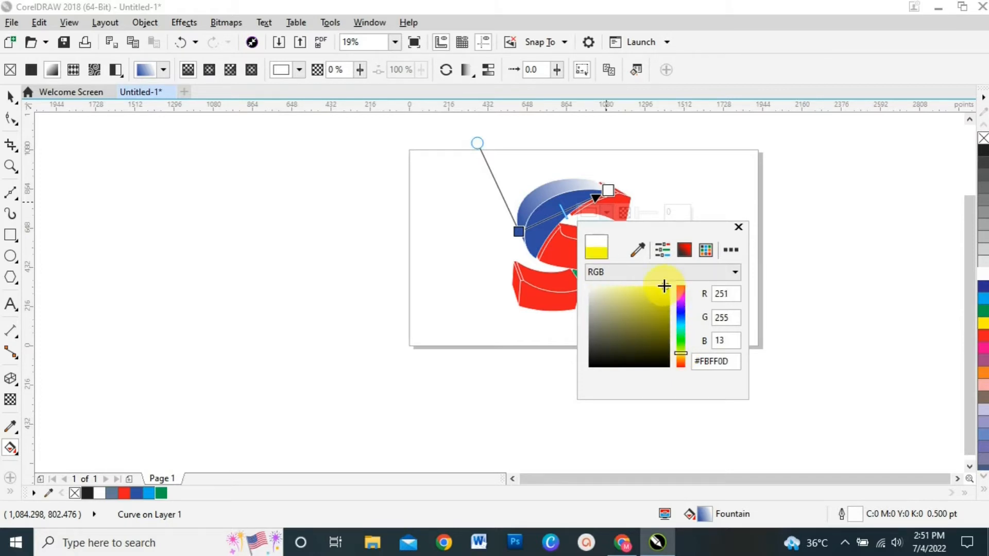
click(517, 230)
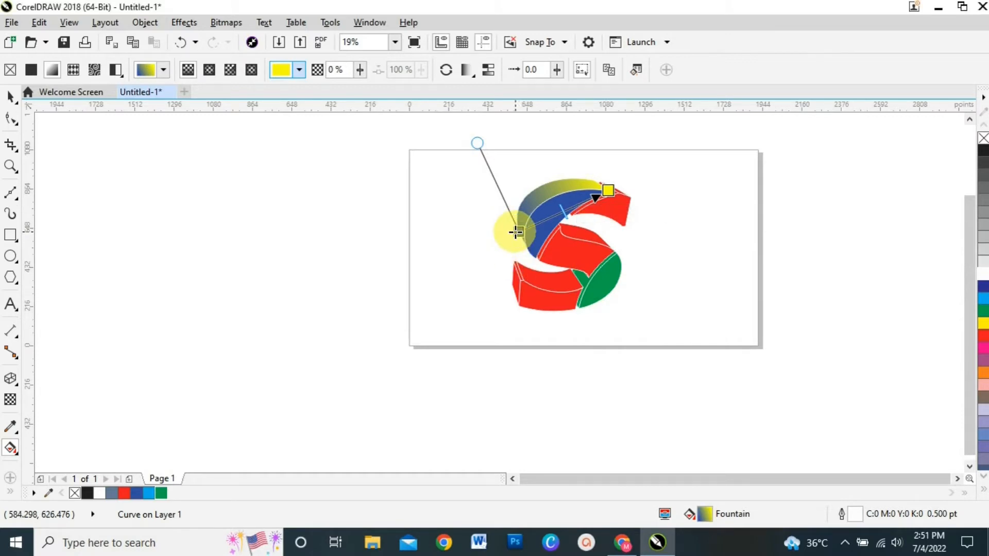
click(983, 378)
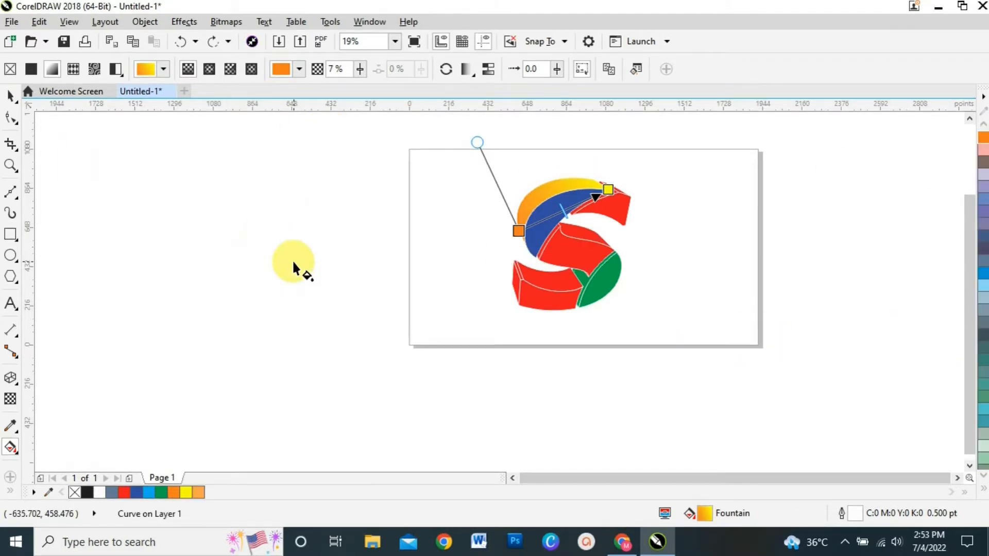
Copy the orange-to-yellow gradient fill onto the inner blue face of the S's upper curve
click(536, 237)
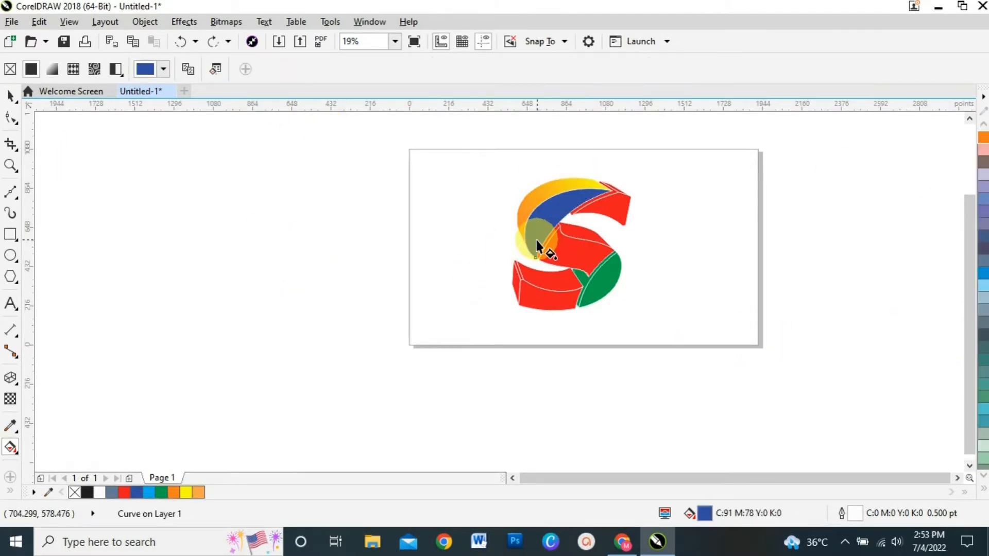
click(191, 69)
click(547, 194)
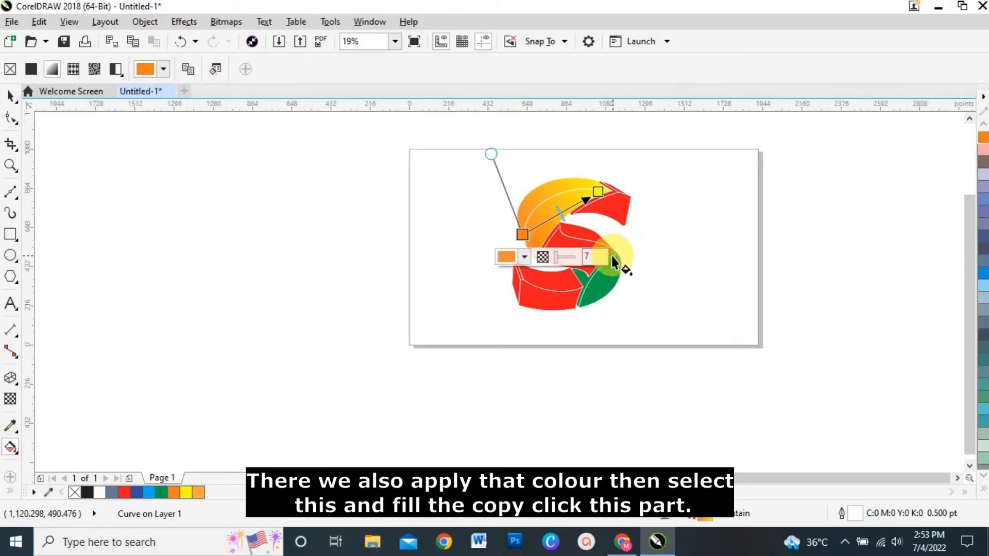
Apply a linear gradient lengthwise across the S's lower red front face, ending in dark blue #052C59
click(10, 95)
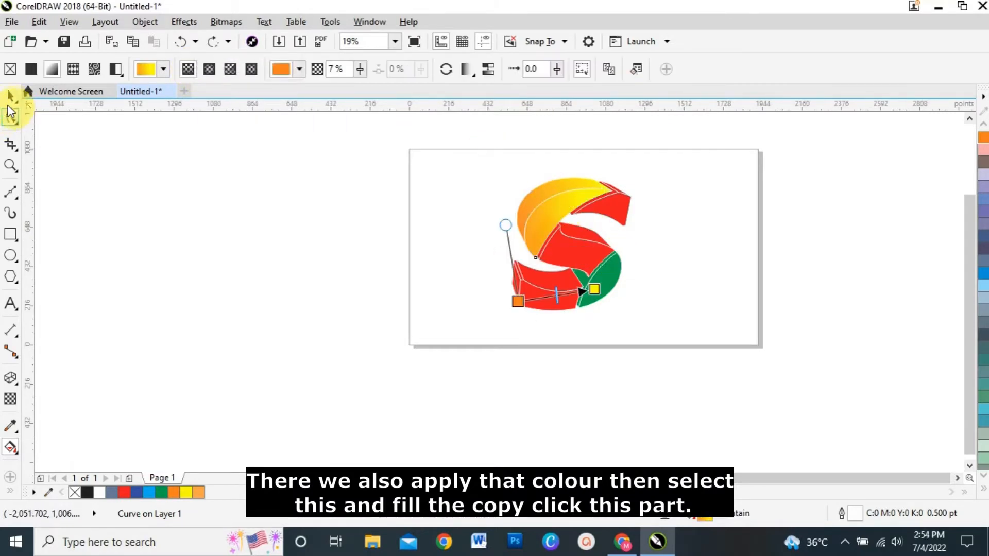
click(522, 293)
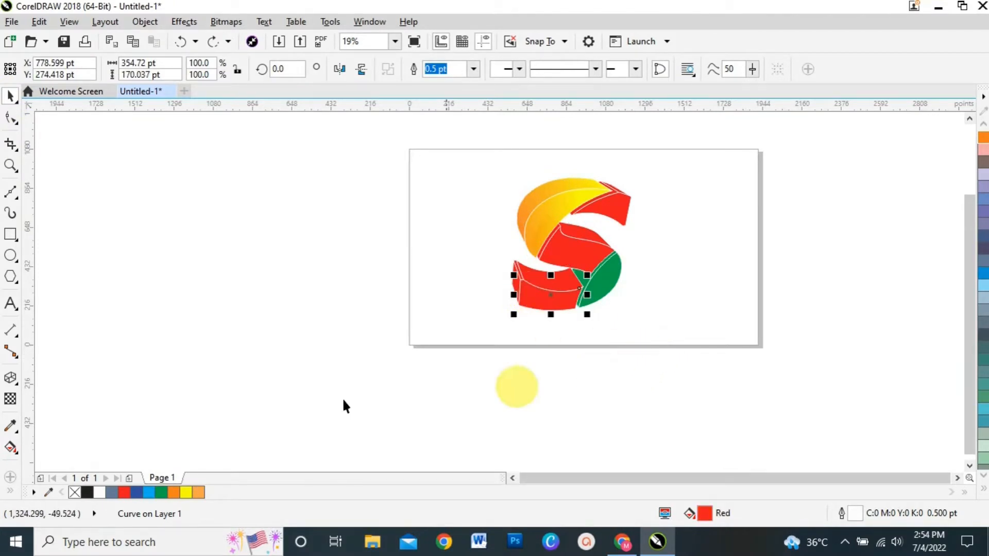
click(11, 447)
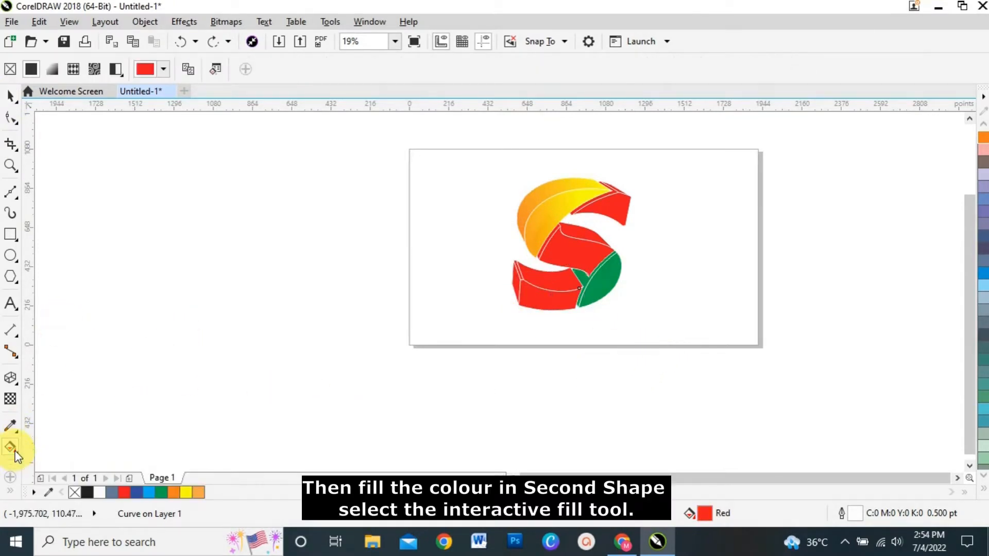
click(530, 304)
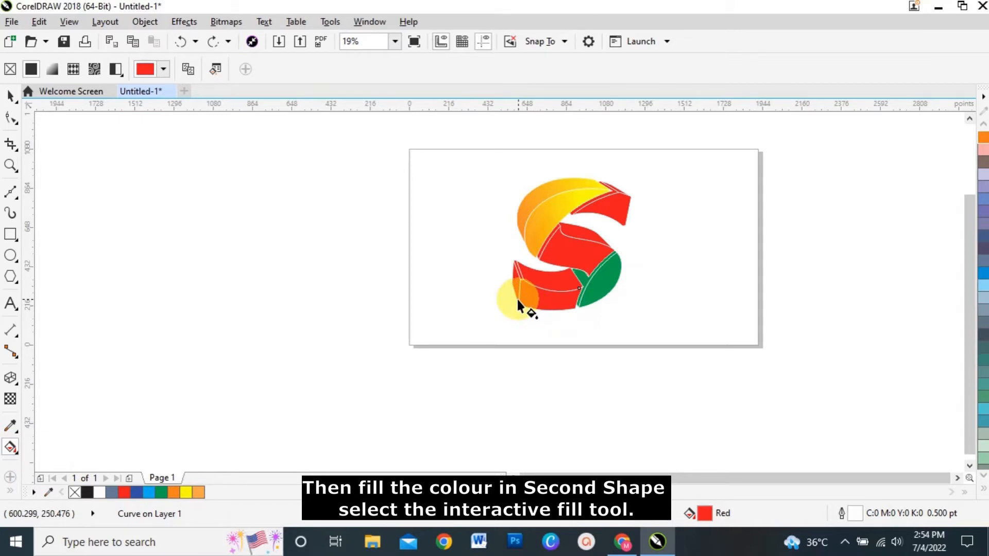
drag(517, 297, 593, 291)
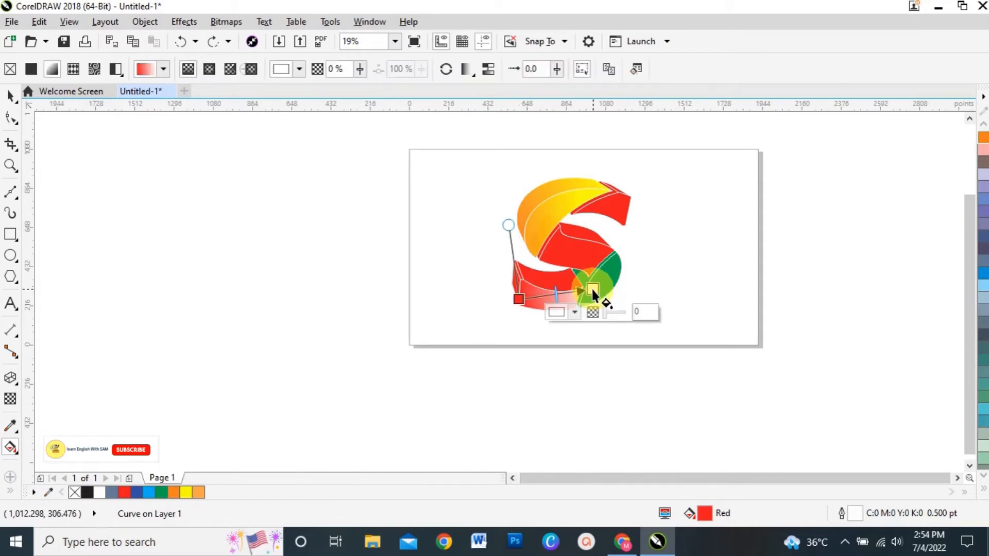
click(299, 69)
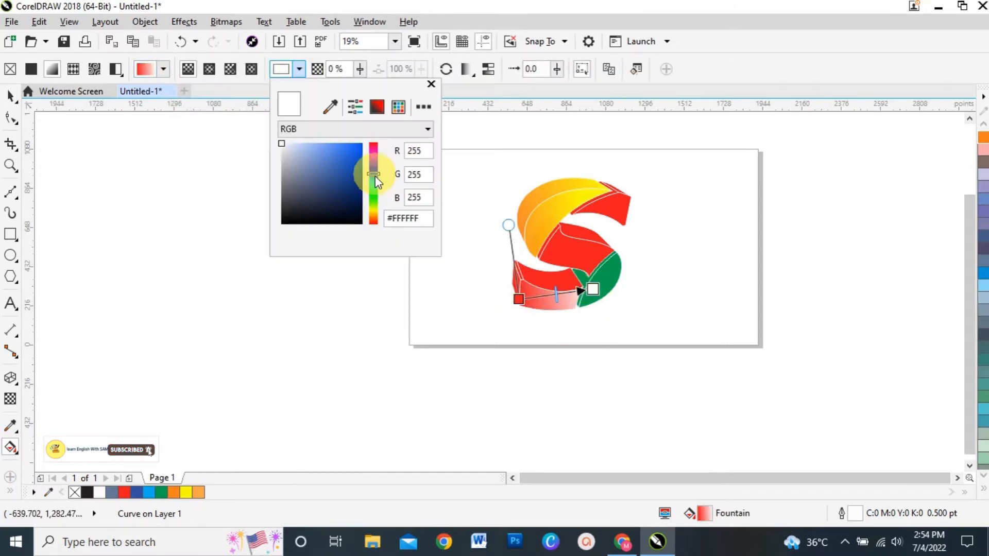
click(357, 196)
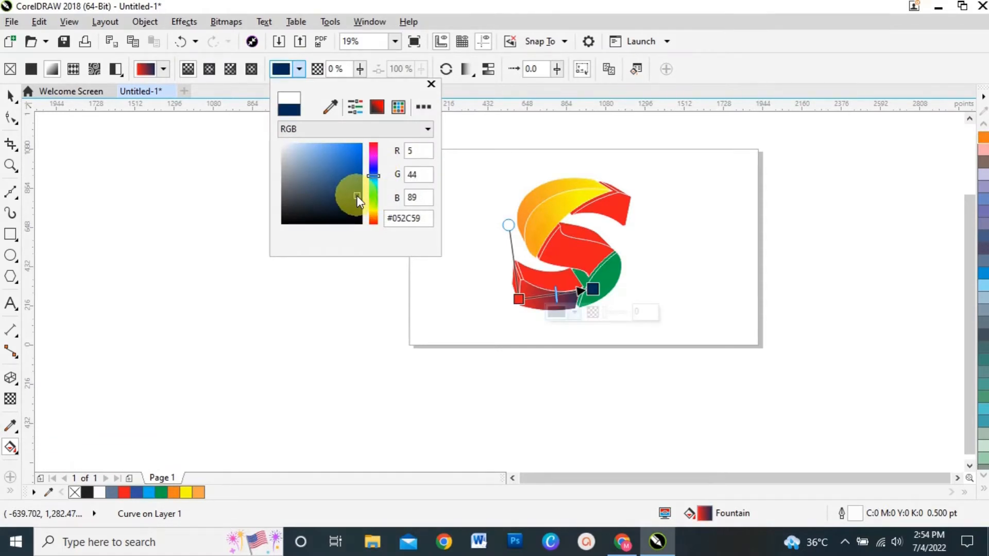
click(361, 274)
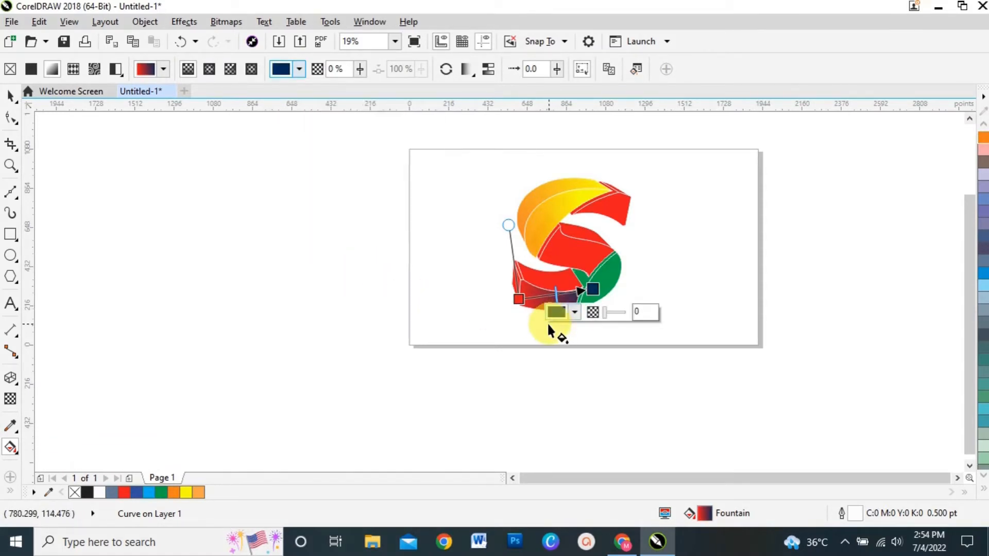
Set the start colour of the lower face's gradient to light blue, C 65, M 27, Y 0, K 0
click(520, 299)
click(501, 322)
click(575, 427)
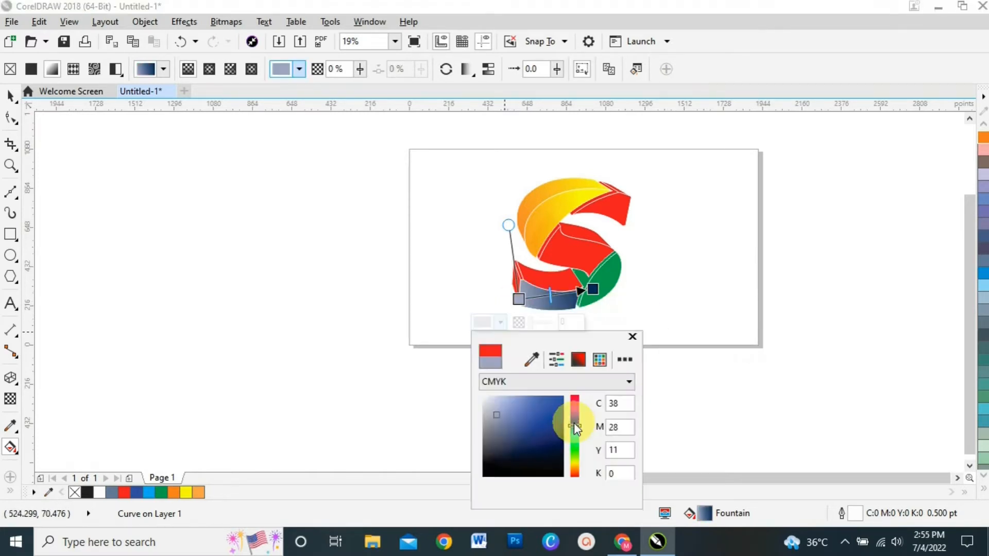
click(573, 421)
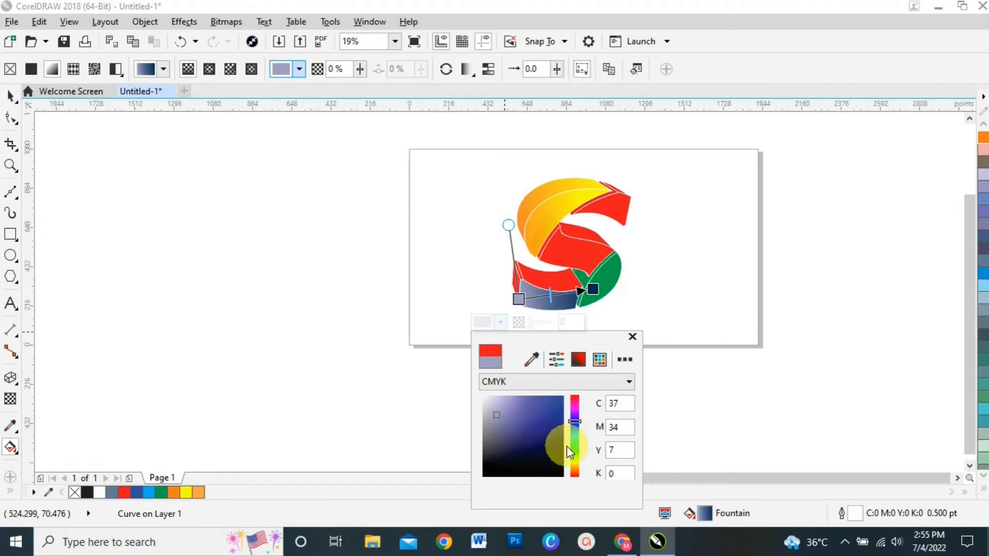
drag(575, 422, 577, 429)
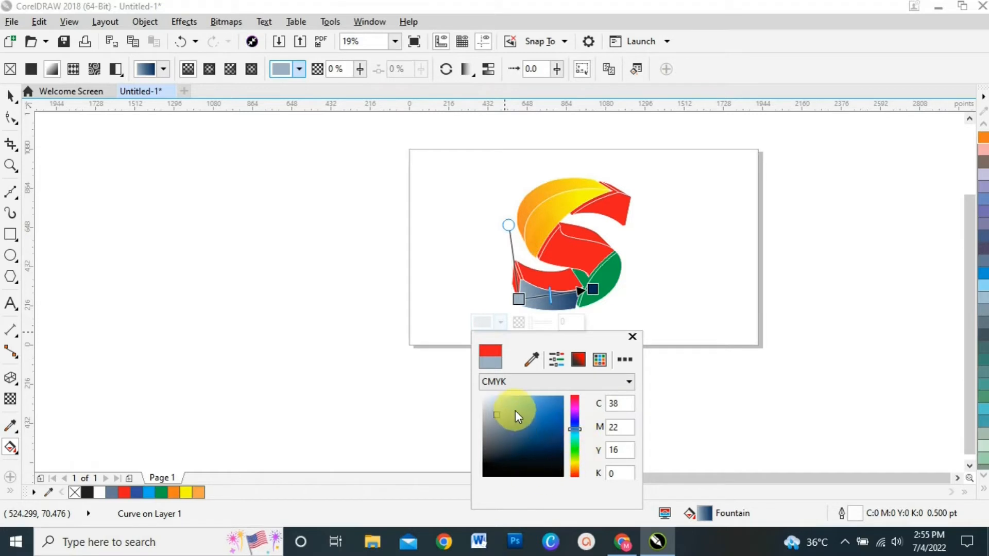
click(537, 402)
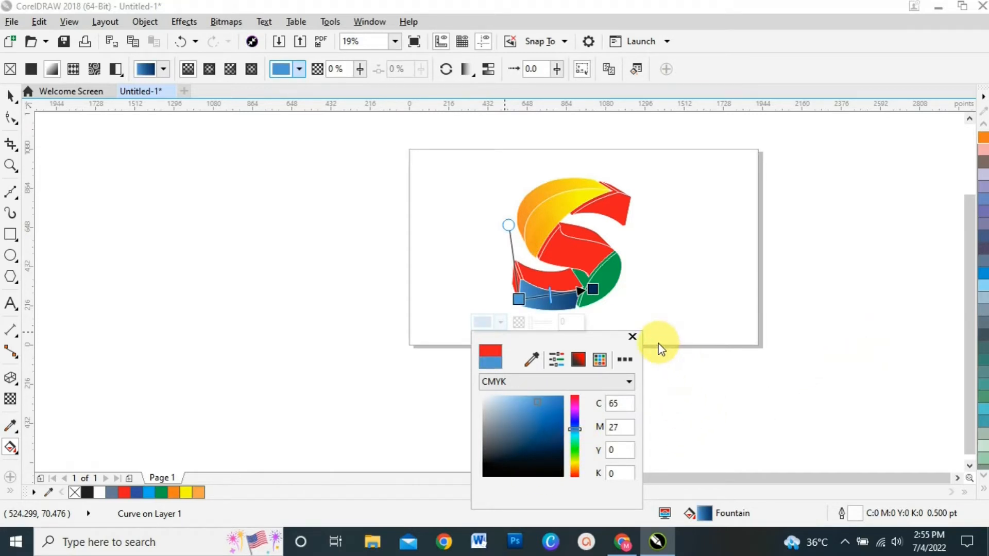
click(633, 336)
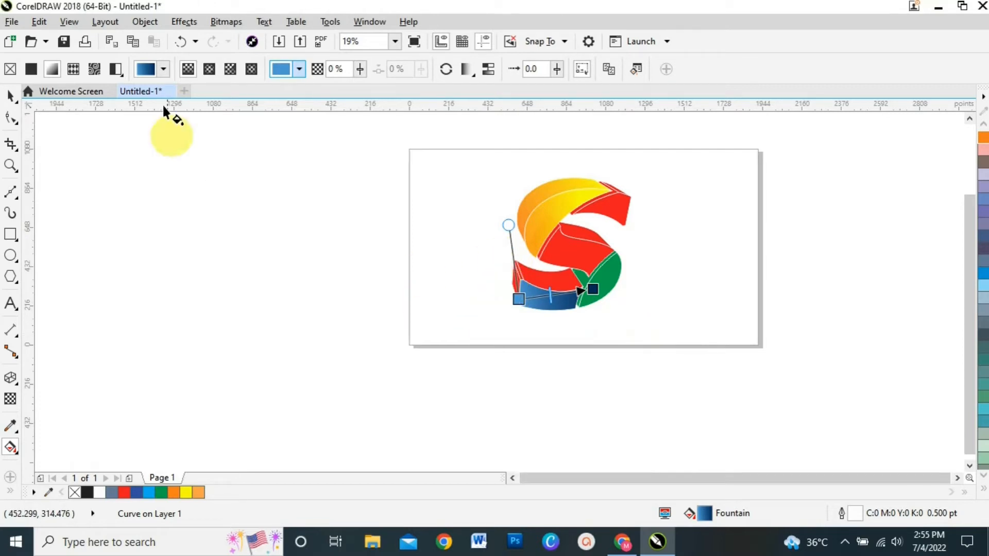
click(324, 283)
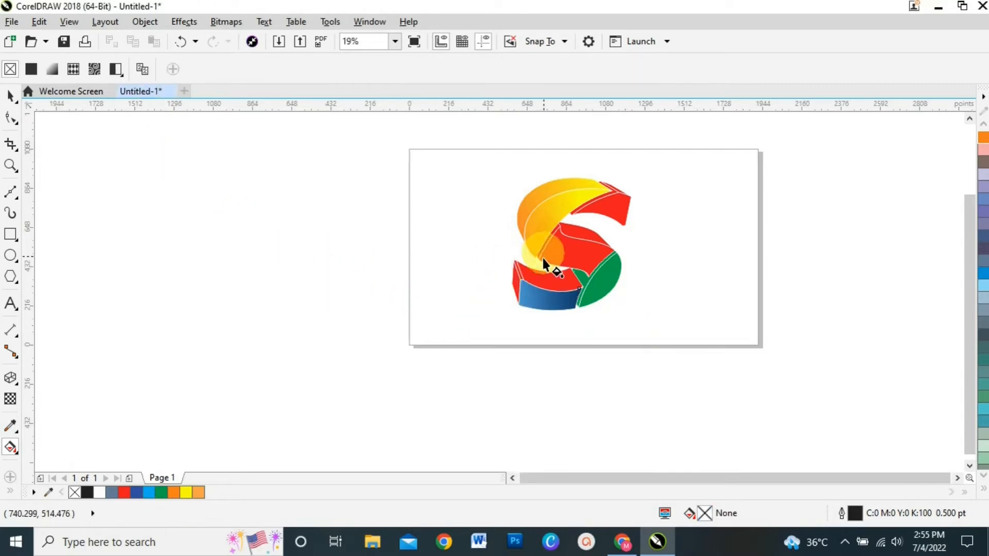
Copy the lower face's blue gradient fill onto the narrow red side face at the S's lower-left end
click(514, 283)
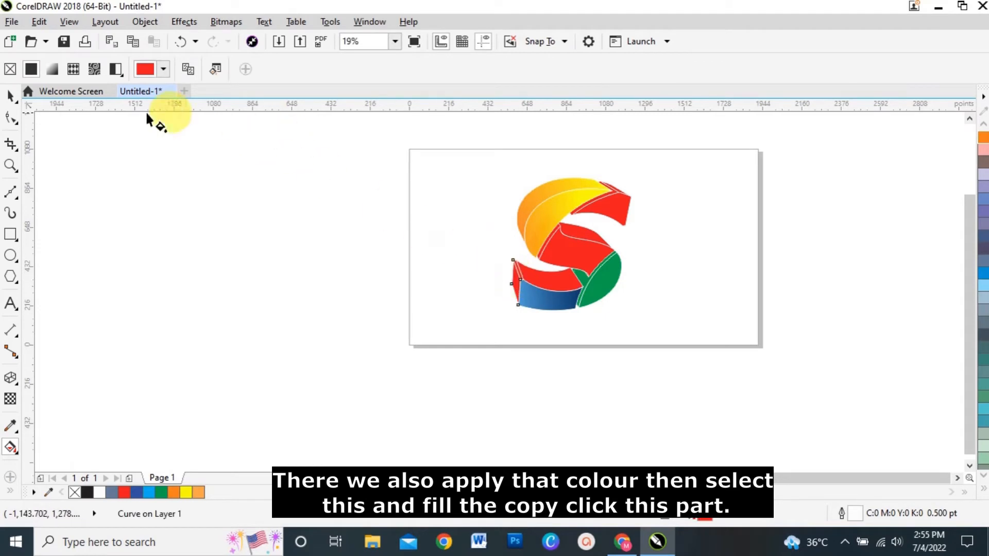
click(190, 71)
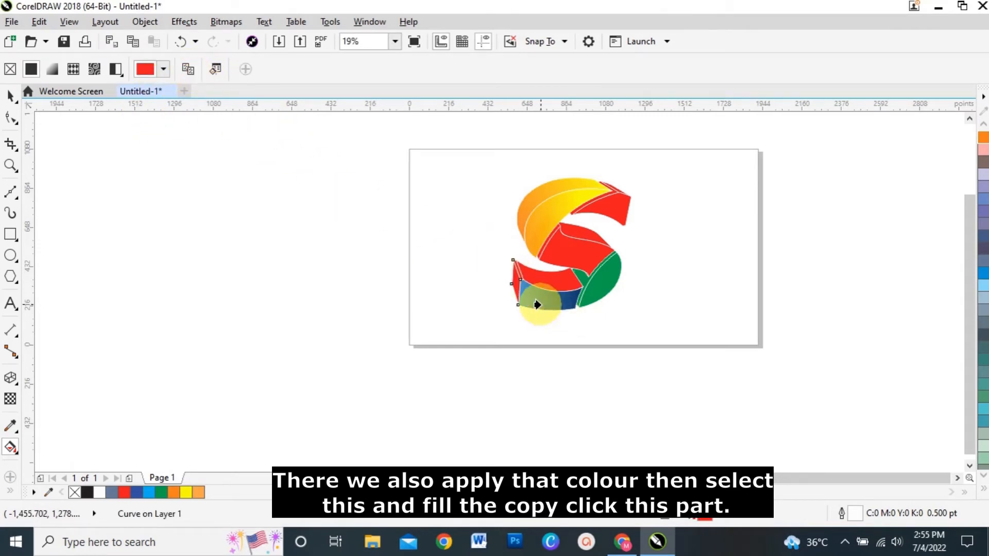
click(544, 303)
Copy the lower face's blue gradient fill onto the small red extruded face at the S's upper-right tip
click(617, 183)
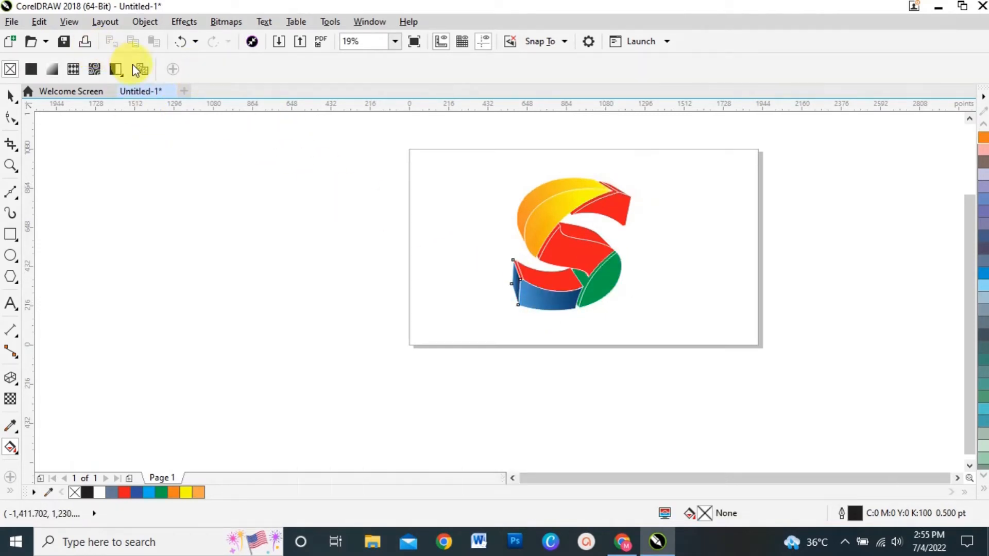
click(143, 69)
click(622, 185)
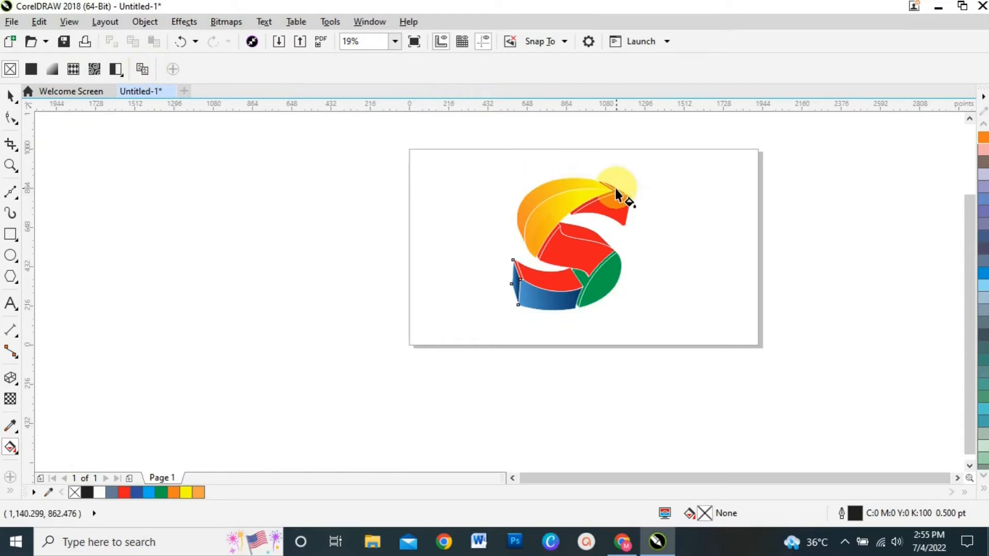
click(161, 70)
click(190, 72)
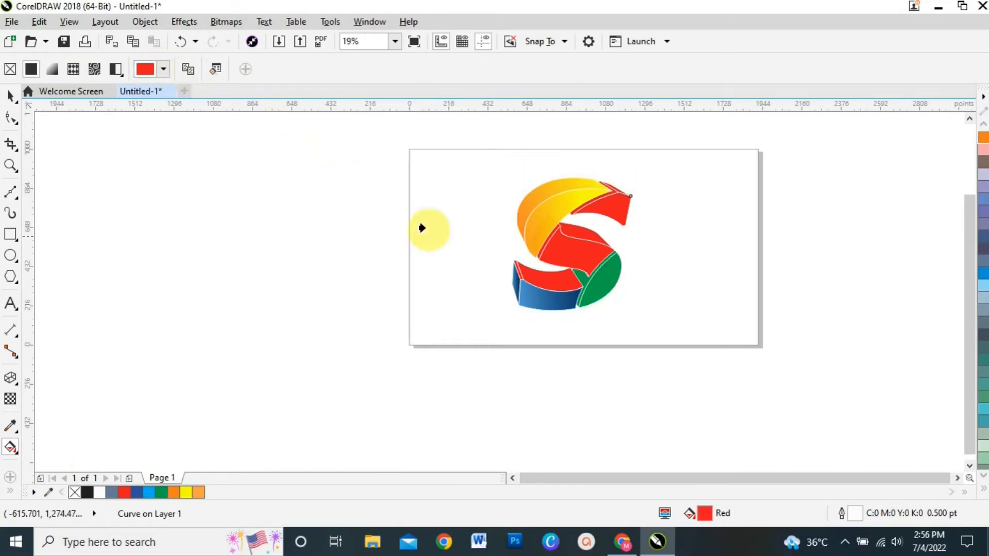
click(549, 301)
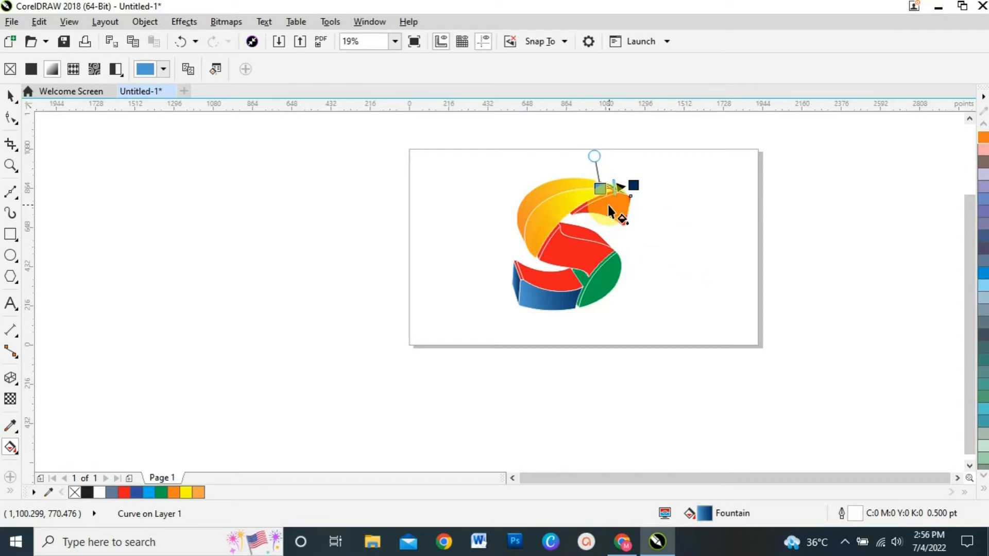
Copy the lower face's blue gradient fill onto the large red front section at the S's upper-right end
key(ctrl+z)
click(189, 68)
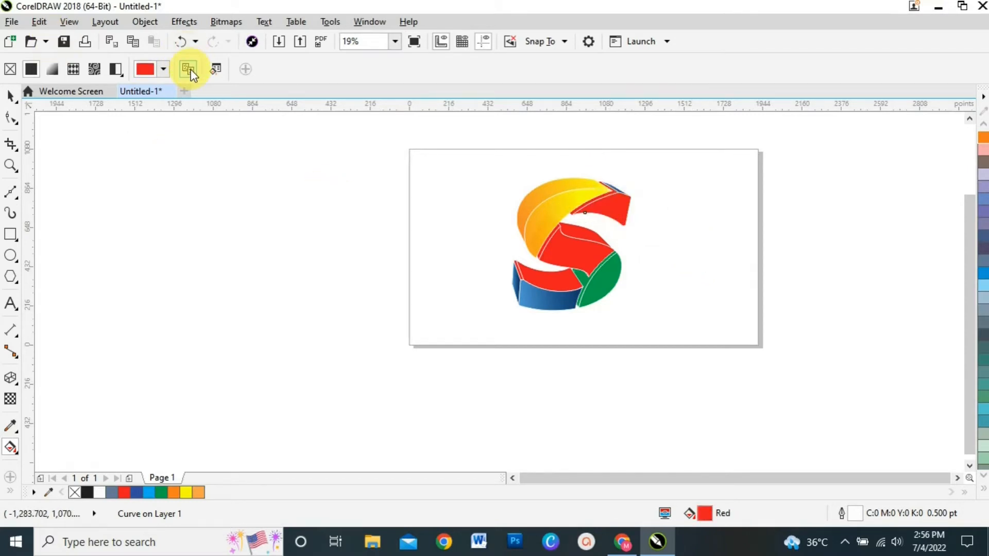
click(547, 308)
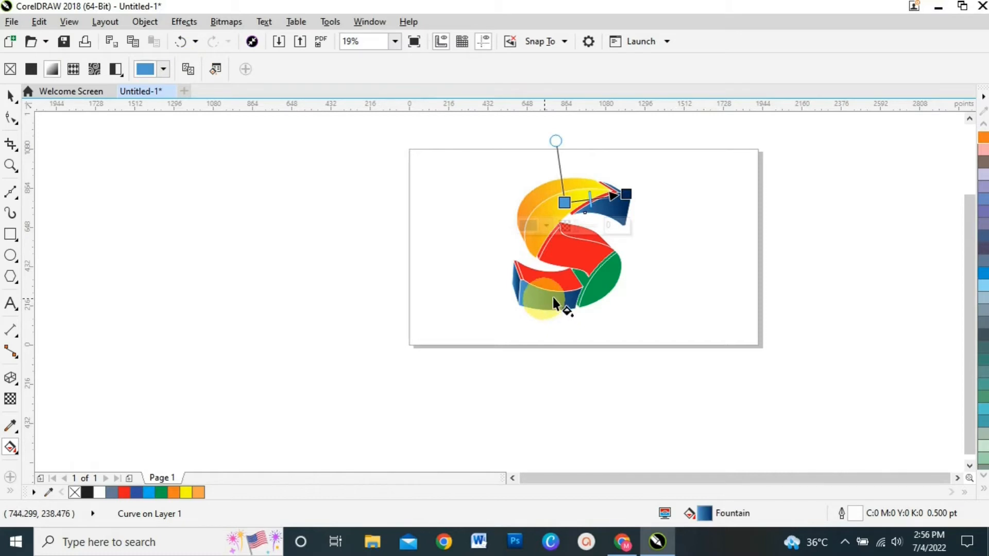
Copy the lower face's blue gradient fill onto the large red front face in the middle of the S
click(565, 249)
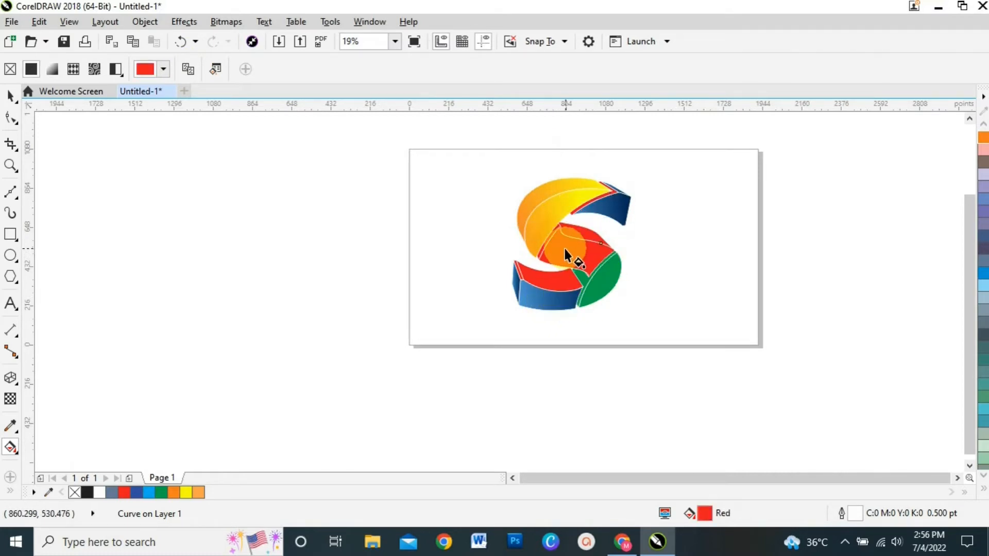
click(188, 69)
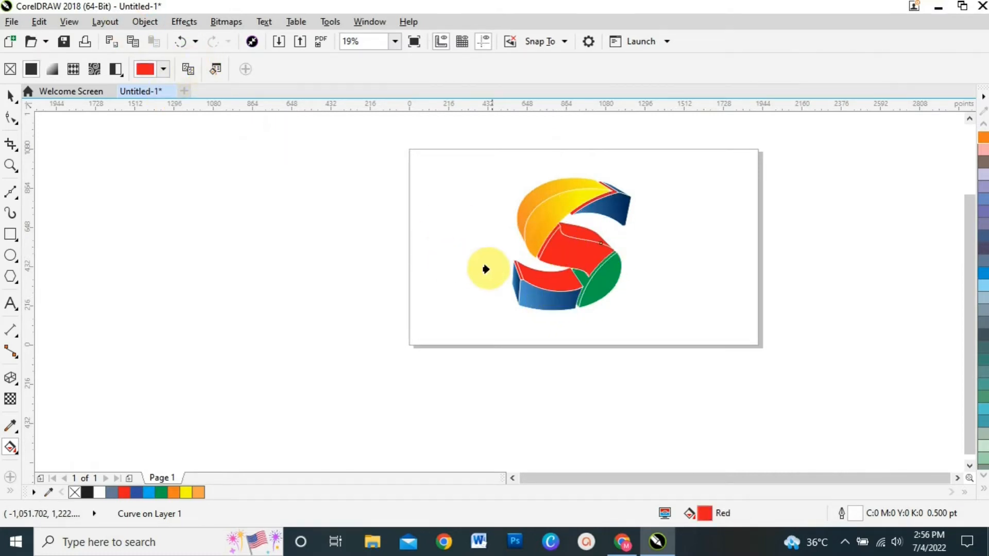
click(541, 299)
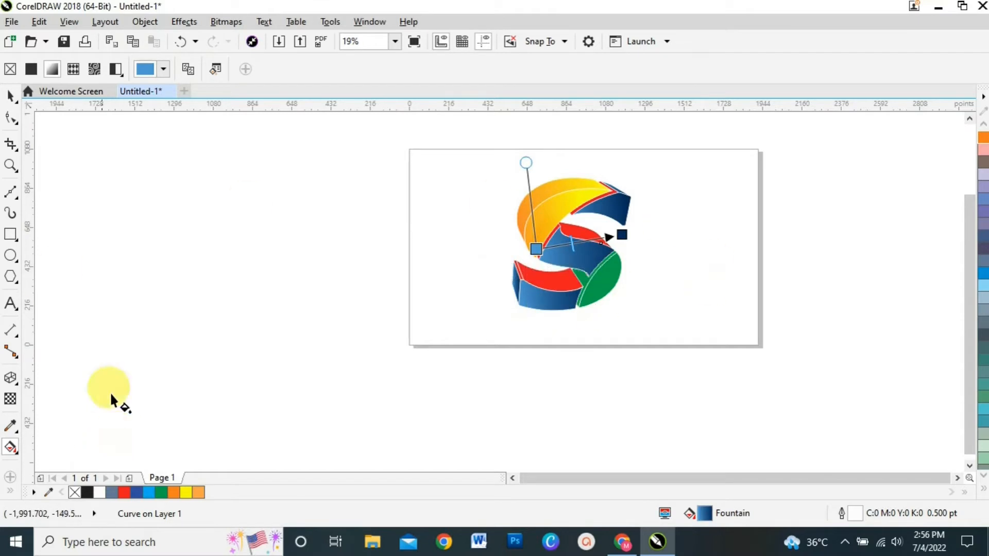
Apply a linear gradient from right to left across the red face above the middle section, with dark blue #00125C as its end colour
key(space)
scroll(286, 274, up, 2)
scroll(286, 274, right, 3)
click(546, 209)
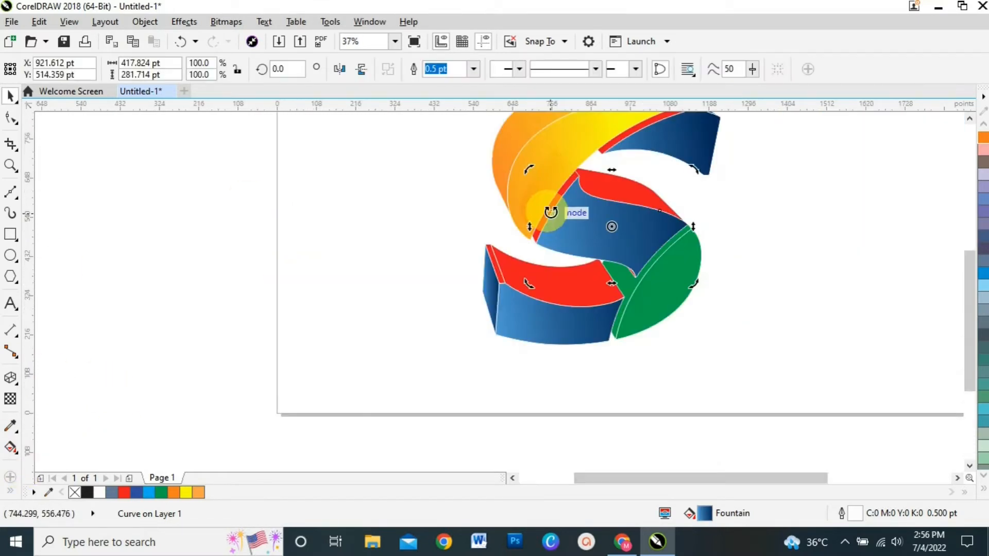
click(654, 196)
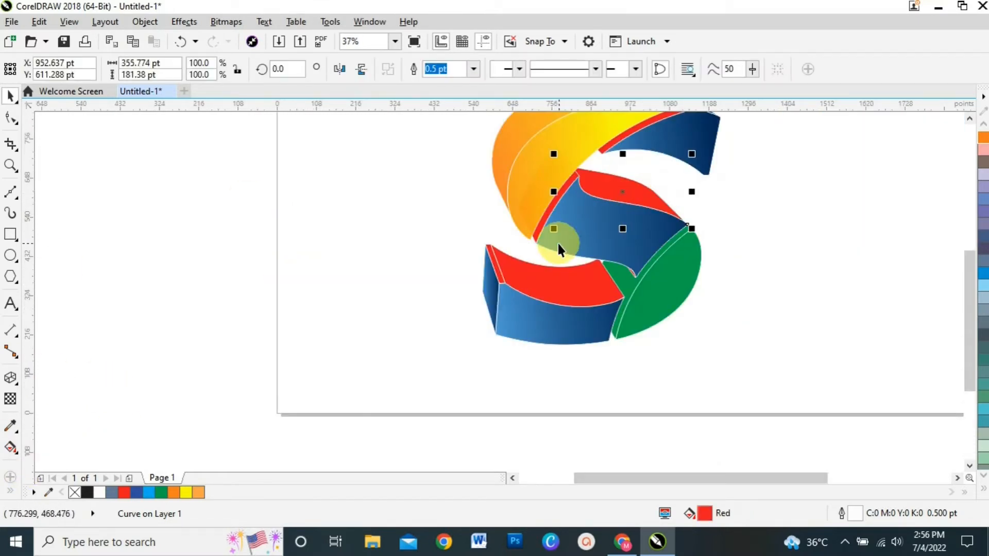
click(11, 447)
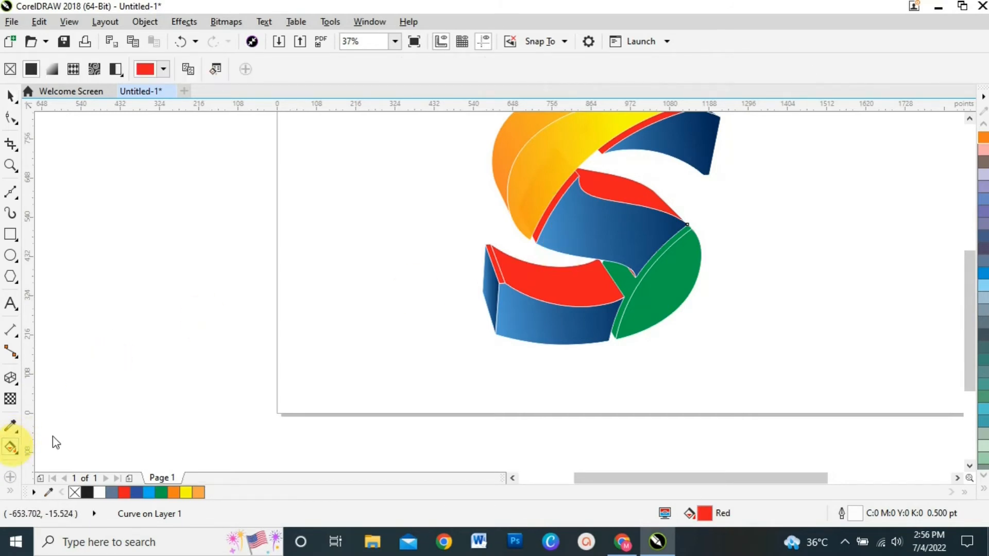
drag(677, 214, 569, 173)
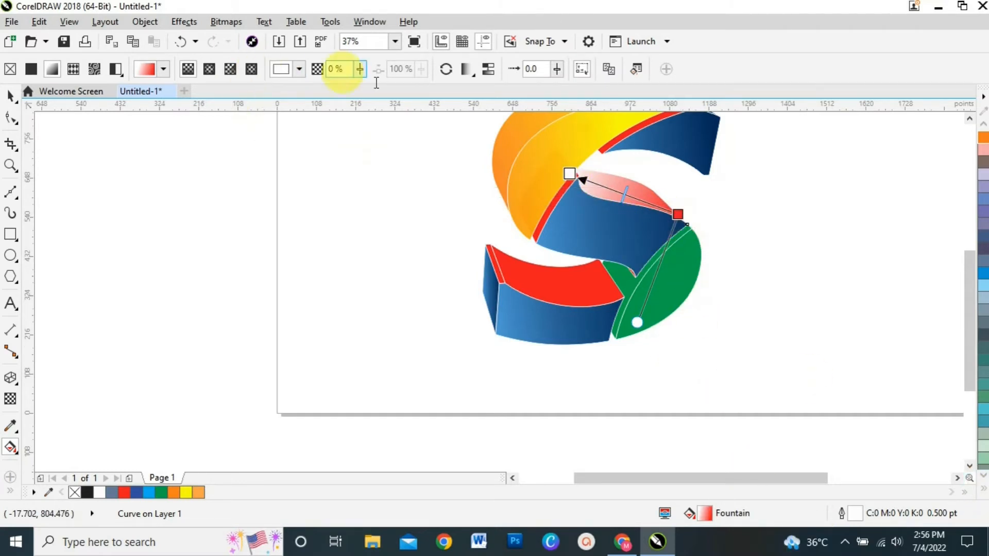
click(299, 69)
click(363, 195)
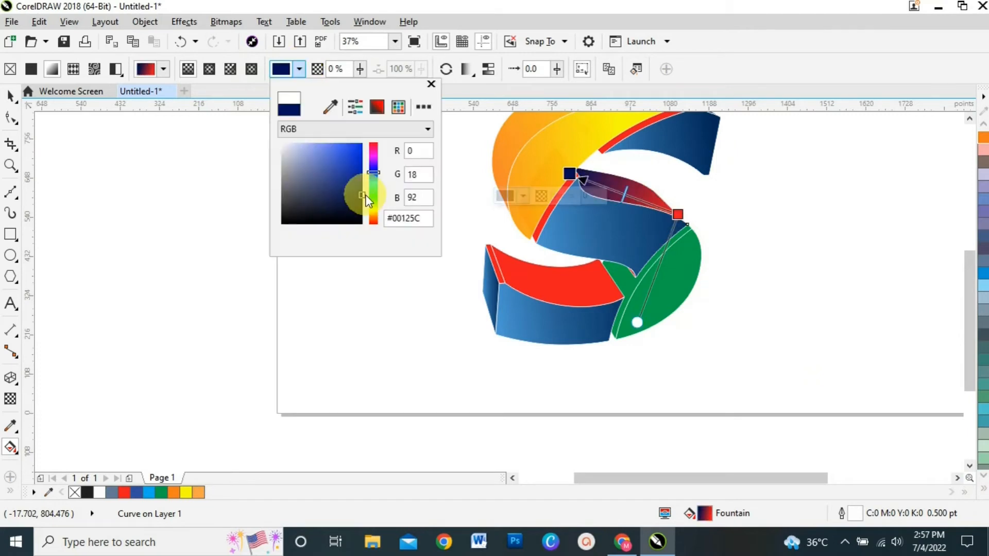
click(431, 84)
Set the start colour of the upper middle face's gradient to dark blue, C 100, M 85, Y 22, K 14
click(678, 214)
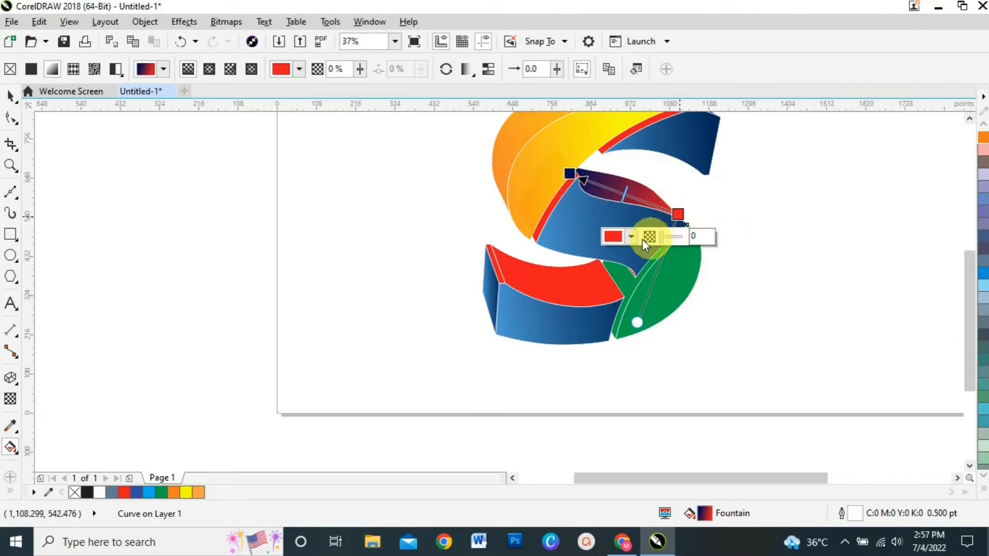
click(298, 68)
click(374, 176)
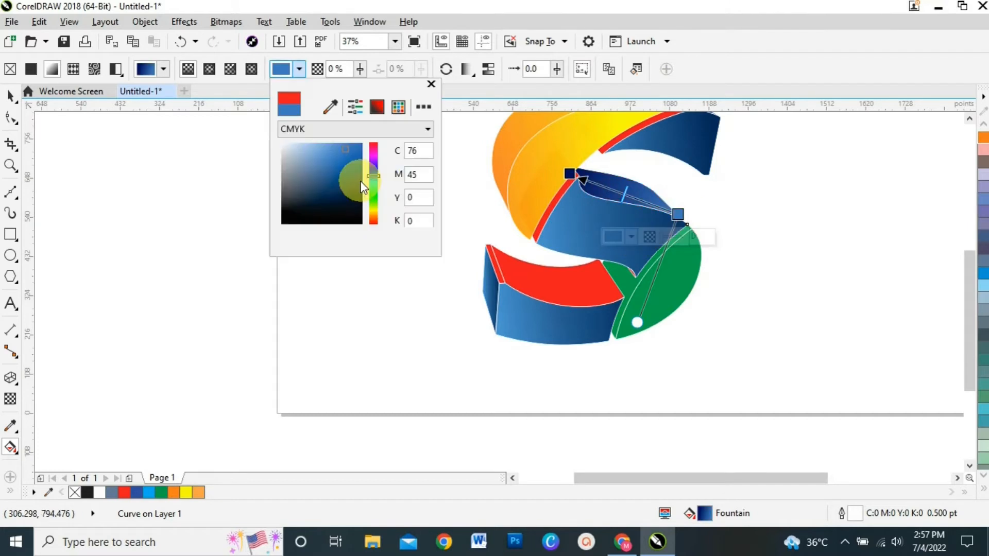
click(360, 182)
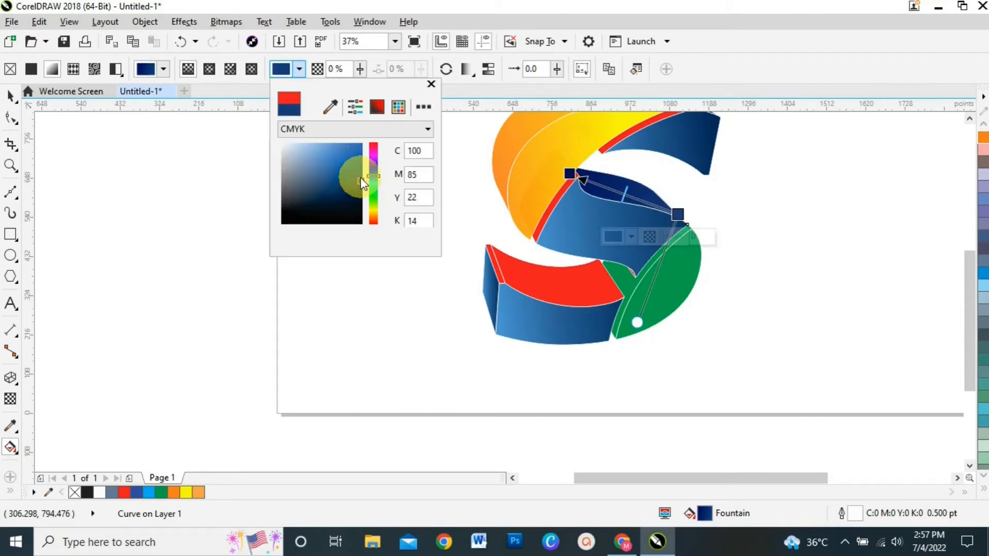
Copy the upper middle face's dark blue gradient onto the red inner face of the lower arm and the narrow red strip at its left end
click(552, 199)
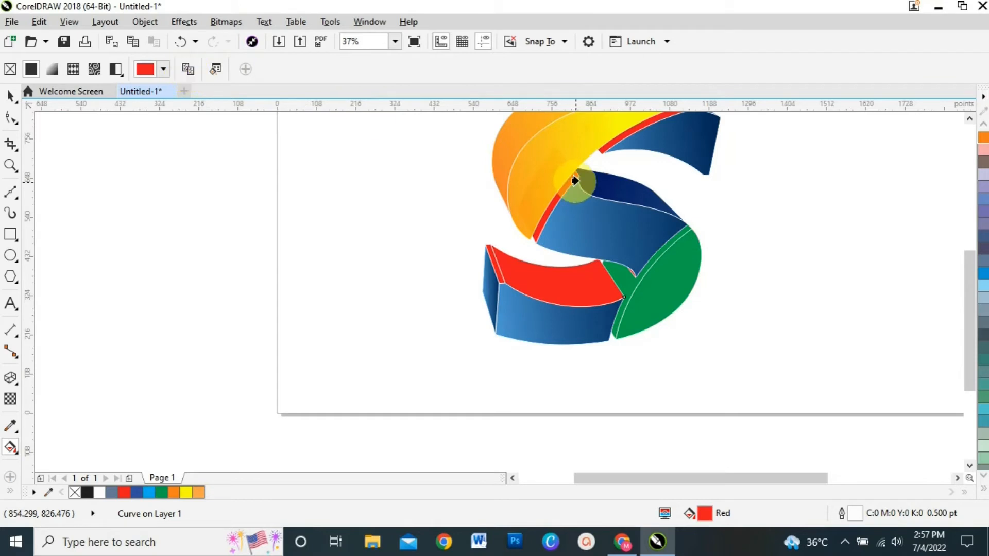
click(599, 186)
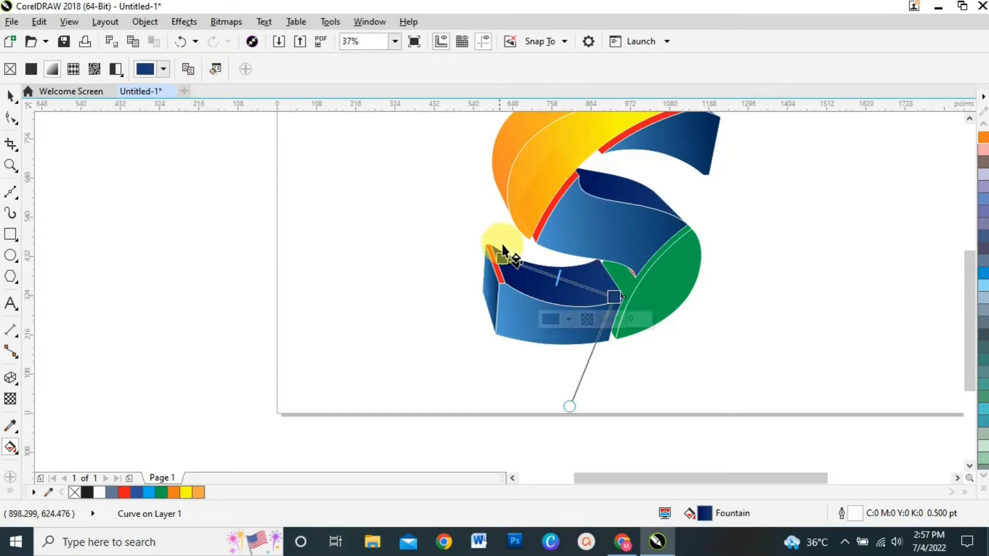
click(496, 264)
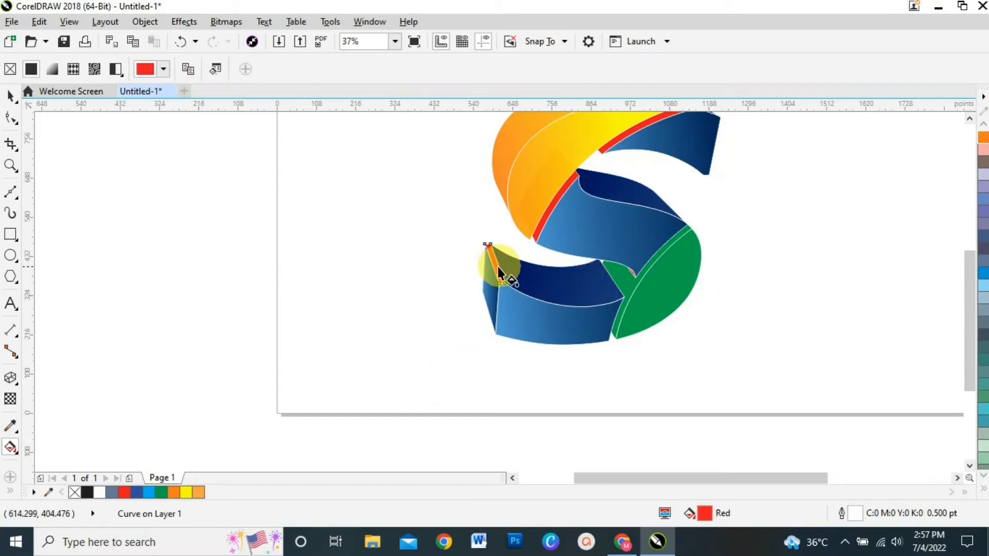
click(190, 70)
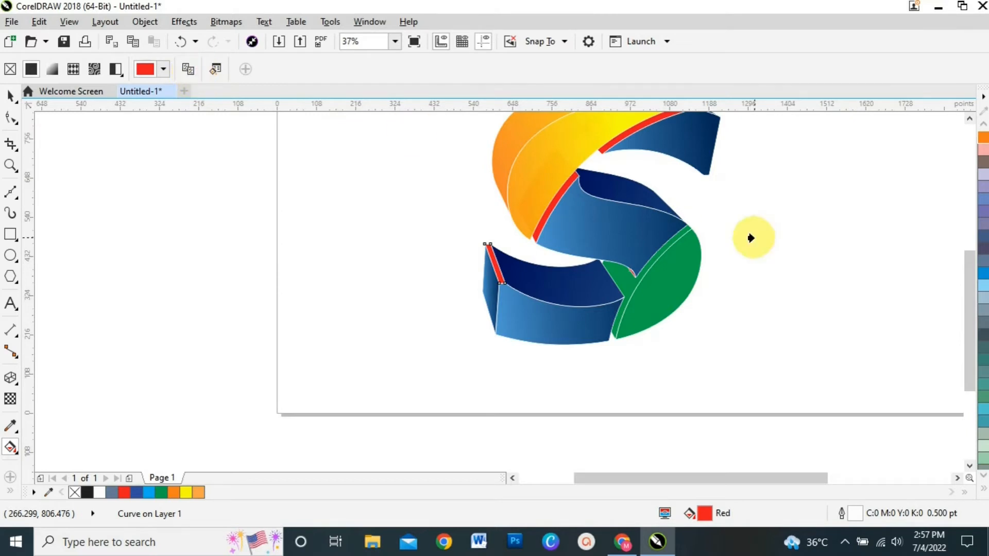
click(635, 187)
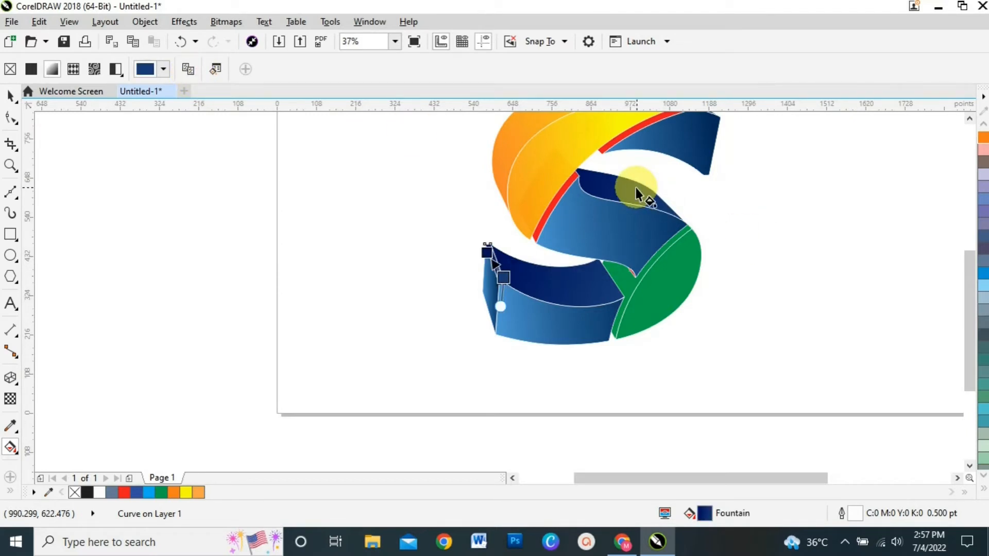
Copy the dark blue gradient onto the thin red strip beside the middle section and the red edge strip at the S's upper-right end
click(571, 187)
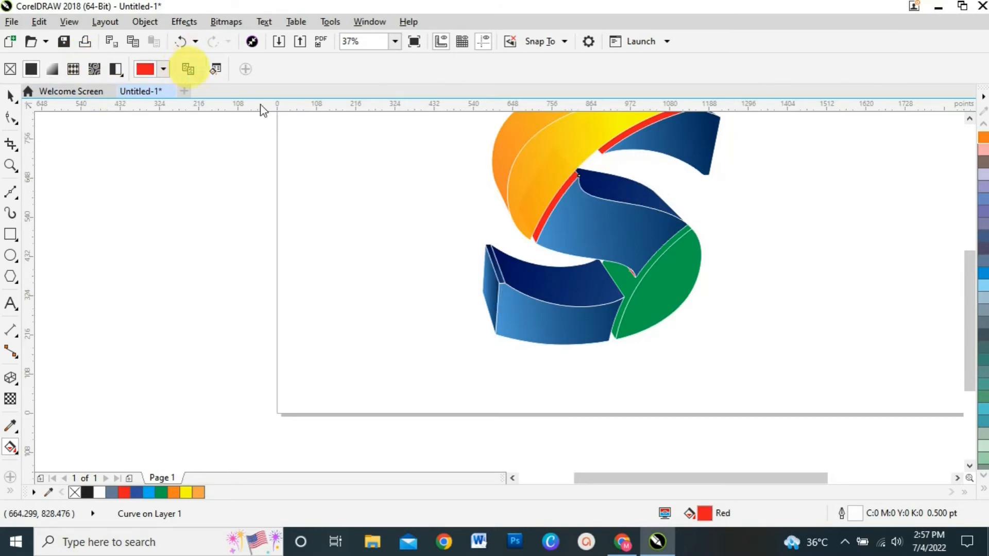
click(640, 199)
scroll(640, 199, up, 1)
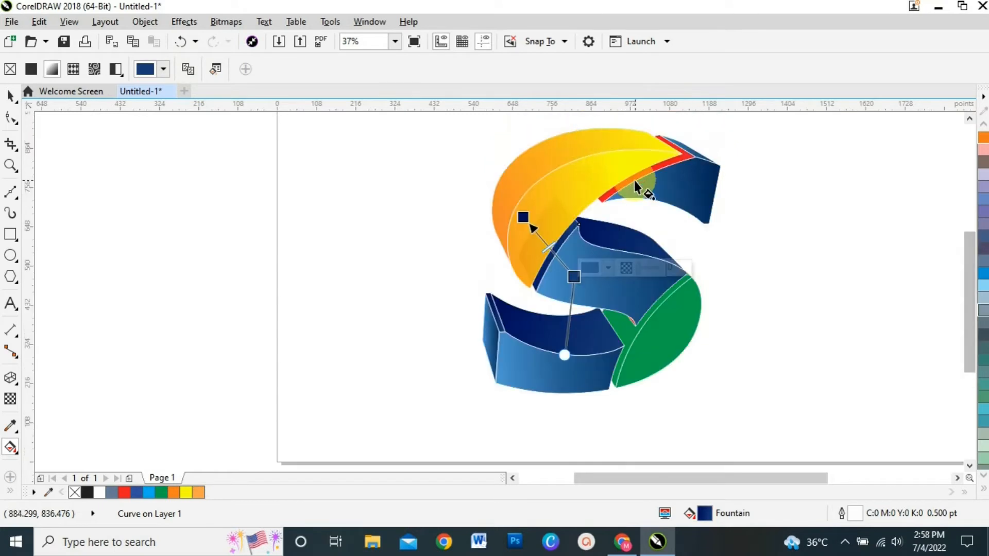
click(636, 173)
click(682, 156)
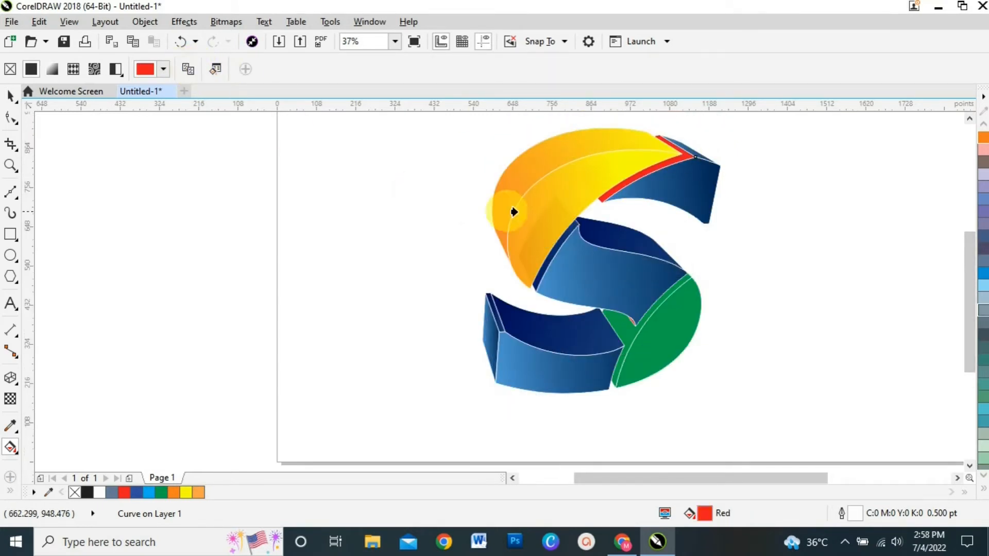
click(632, 250)
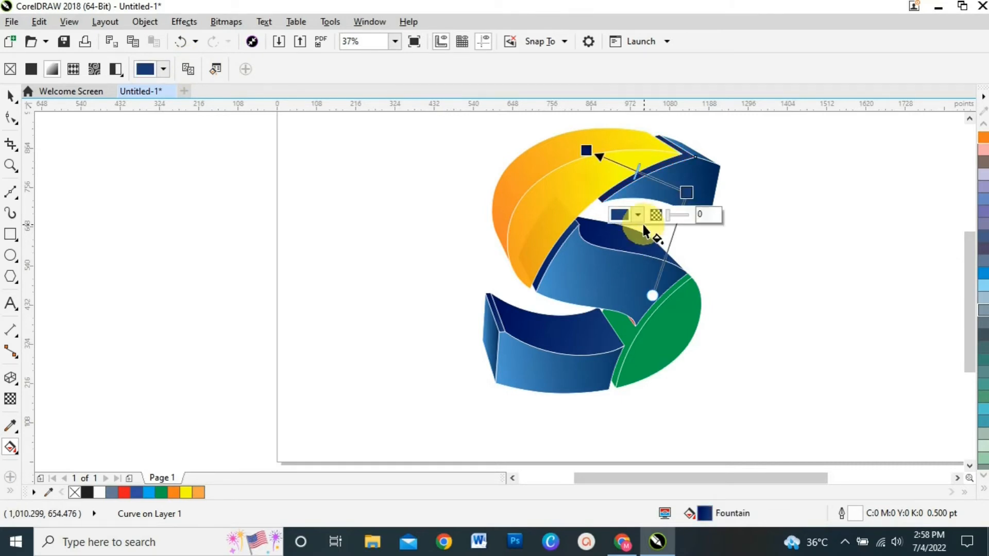
Apply a linear gradient from lower left to upper right on the green front section at the S's lower right, using orange for its colours
click(10, 96)
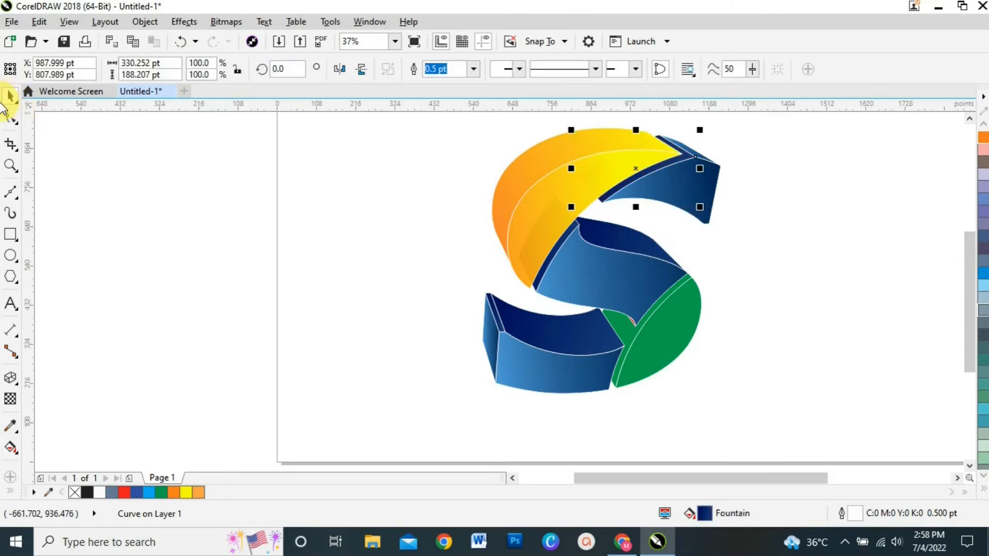
click(671, 340)
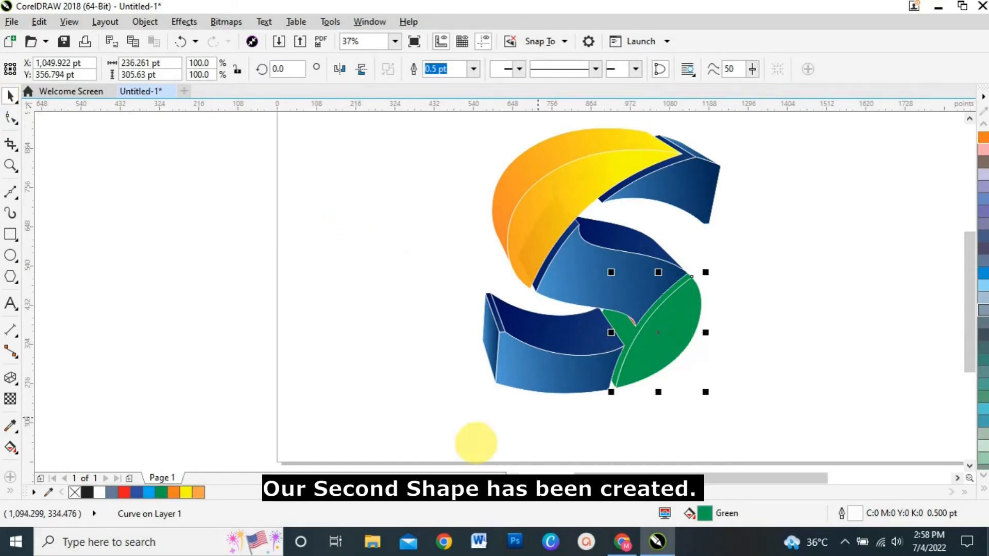
click(10, 447)
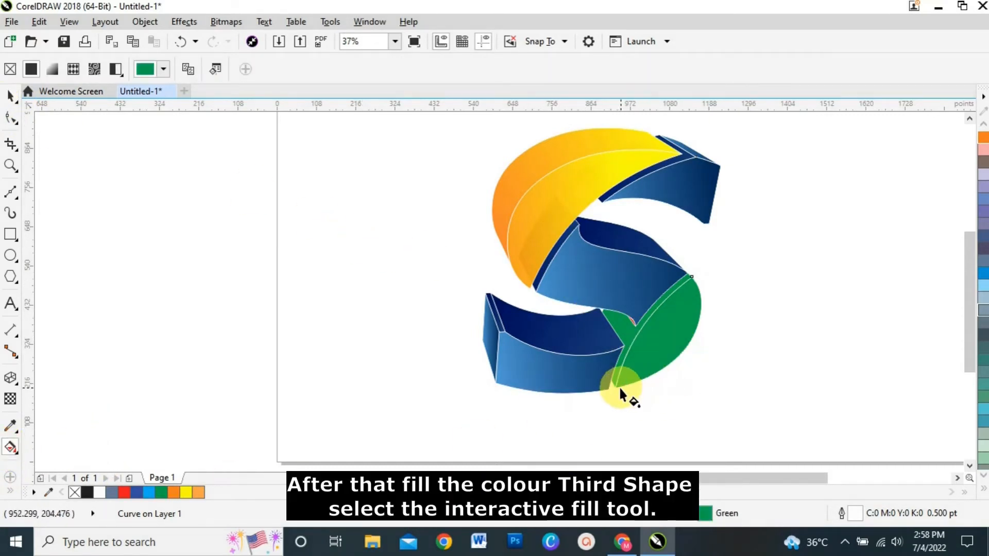
drag(616, 383, 697, 288)
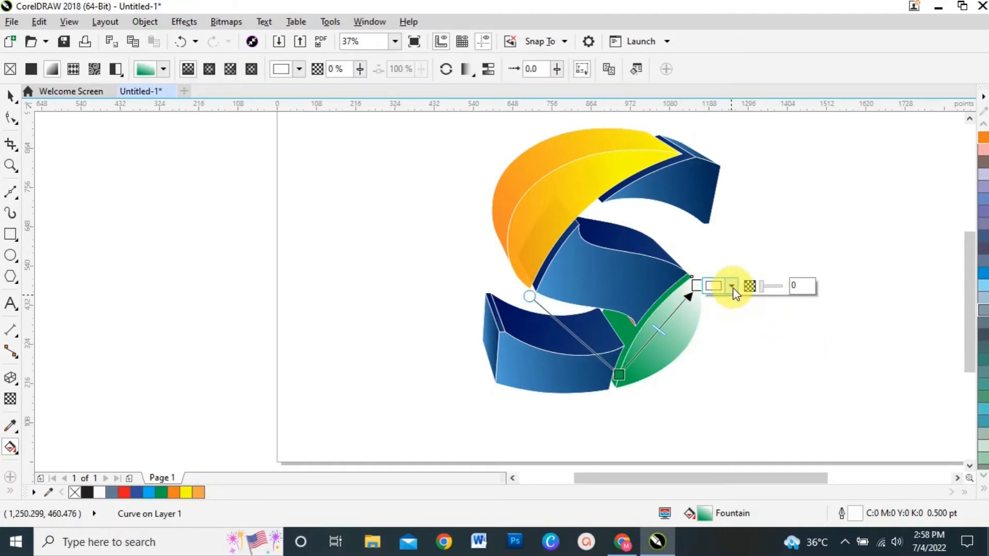
click(982, 137)
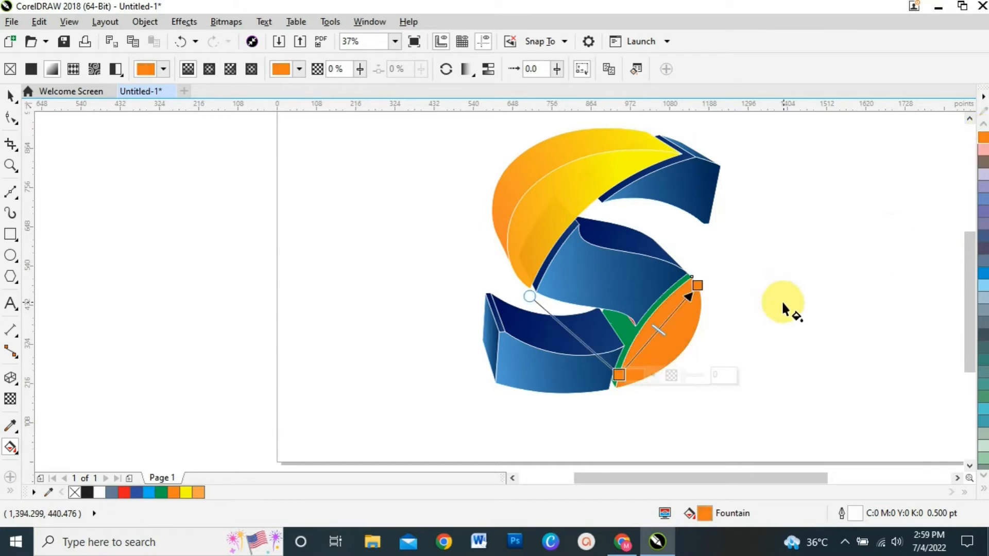
Set the orange section's gradient angle to 45.4° and pick a more saturated orange for its selected colour node
double_click(707, 515)
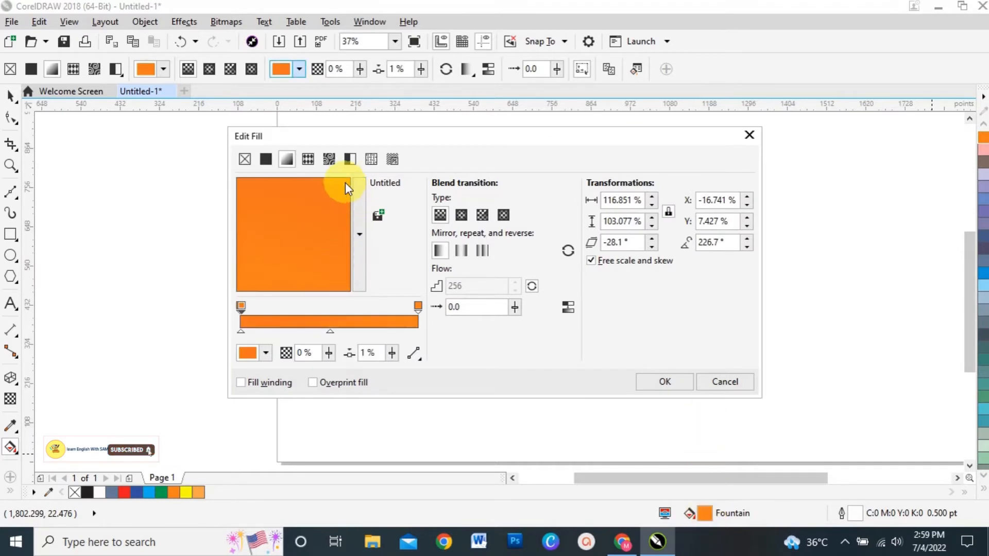
click(345, 183)
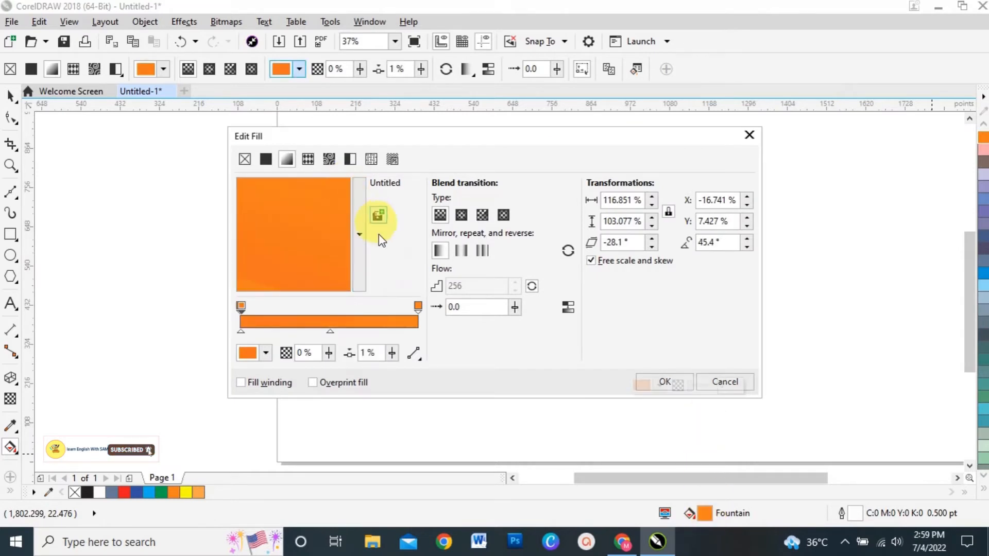
click(664, 382)
click(300, 69)
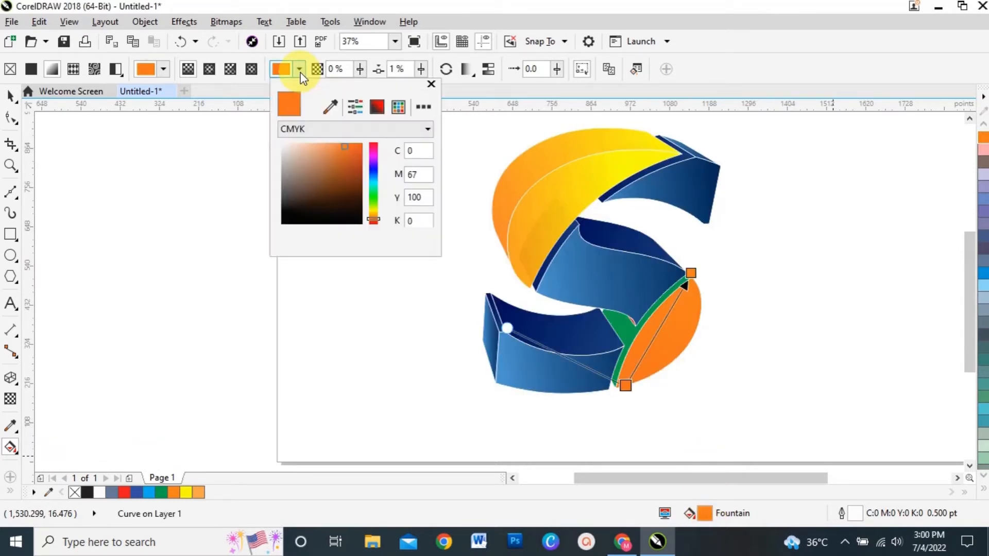
click(357, 144)
Set the end colour of the green-to-white gradient on the narrow face beside the orange section to dark blue
click(10, 447)
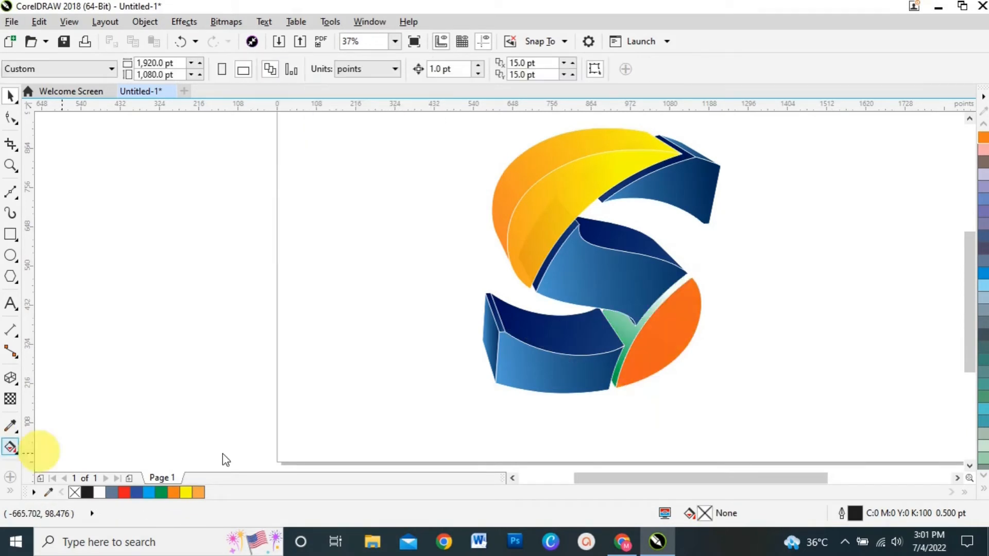
click(611, 379)
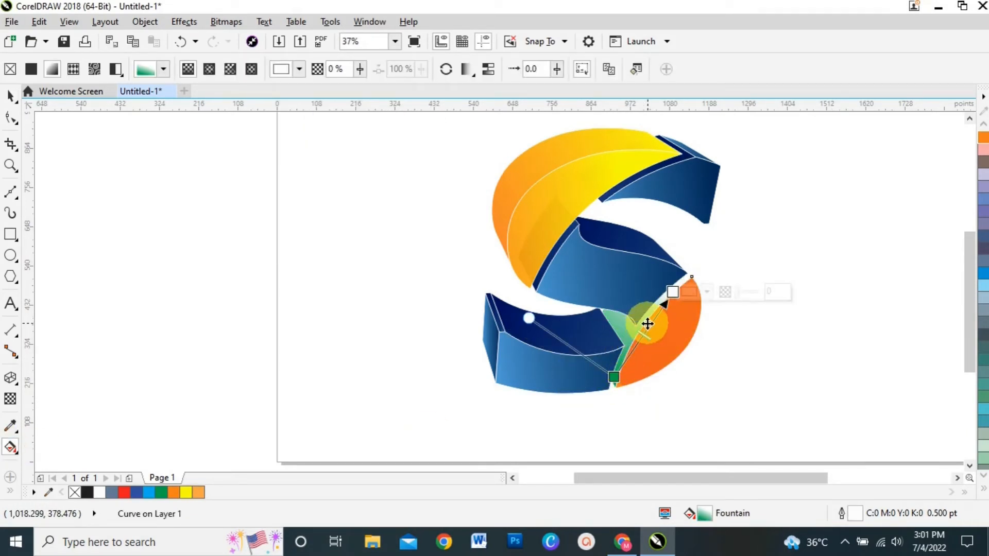
click(299, 69)
click(360, 178)
click(756, 366)
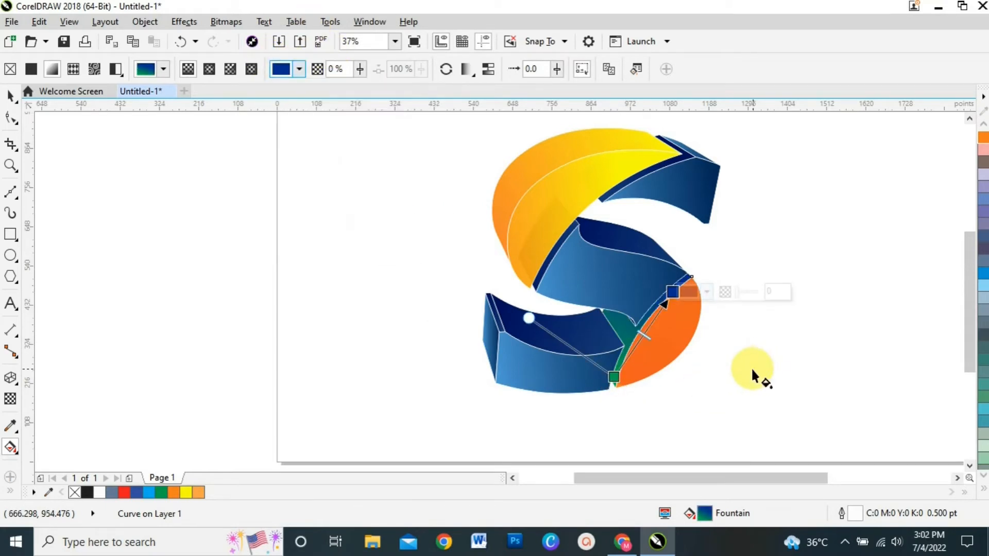
Set the start colour of the narrow face's gradient beside the orange section to a very dark navy
click(612, 373)
click(613, 374)
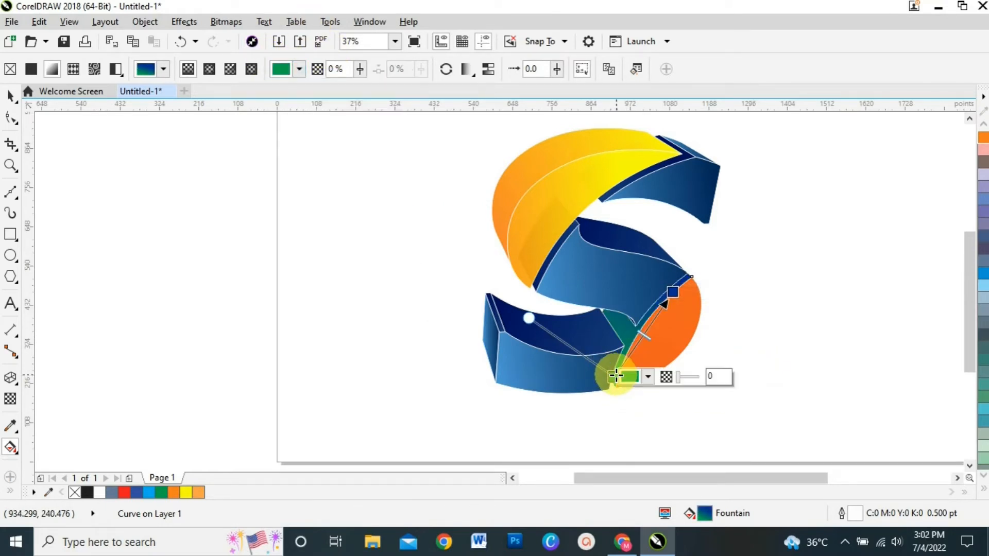
click(647, 377)
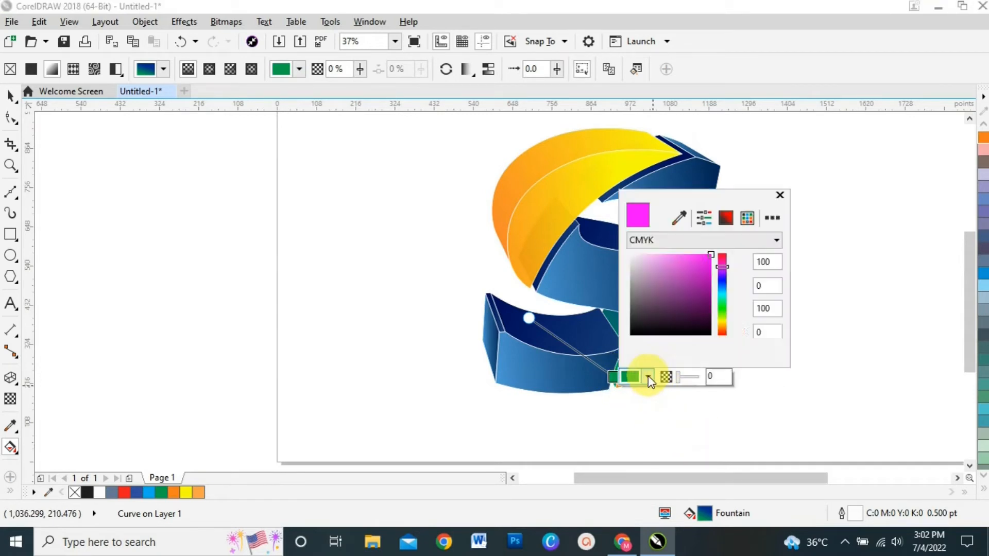
click(706, 304)
click(707, 310)
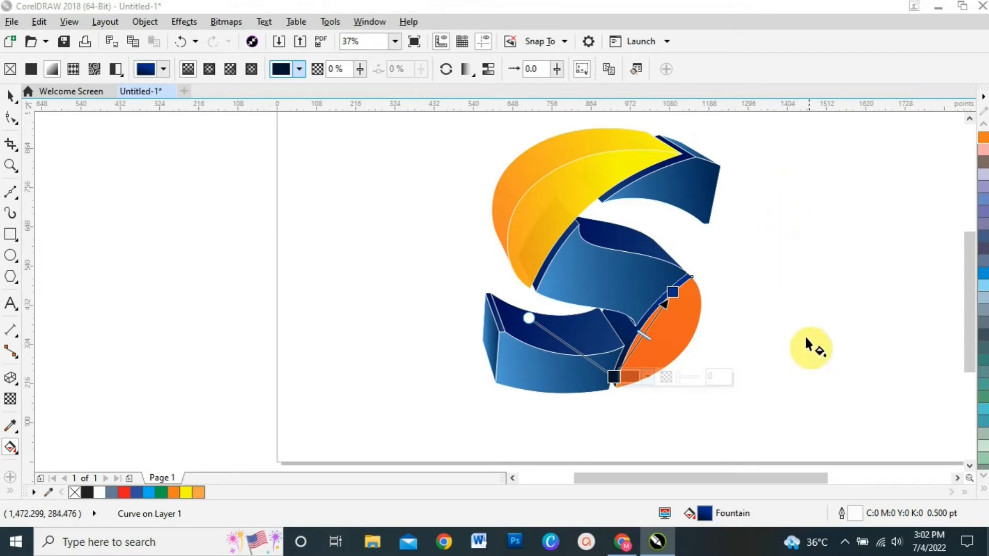
click(790, 327)
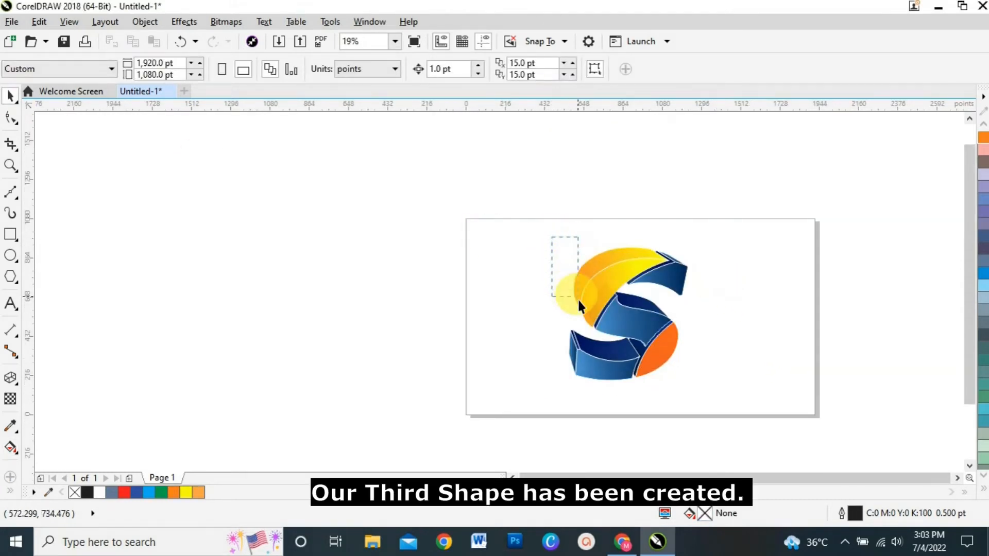
Select all the pieces of the S and remove their outlines
drag(577, 299, 733, 416)
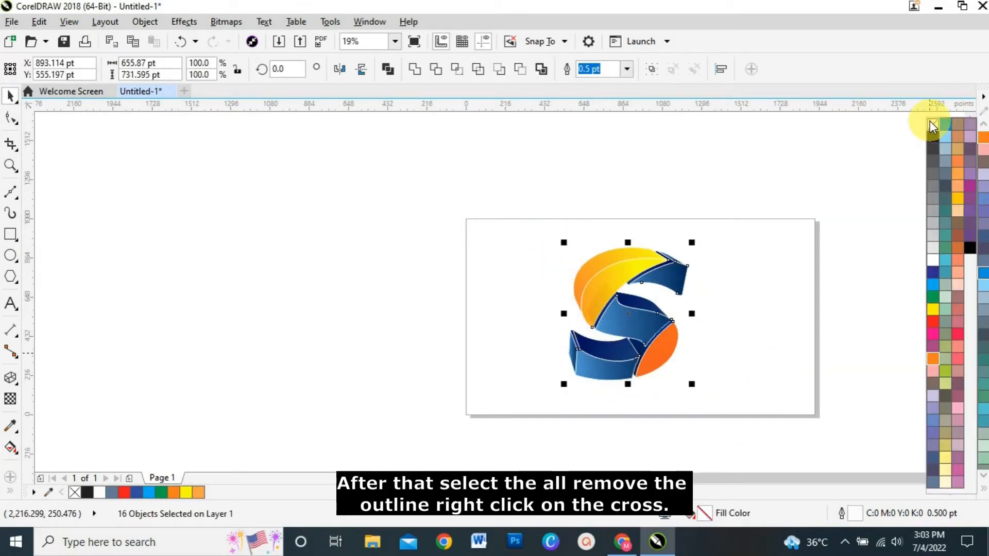
right_click(930, 122)
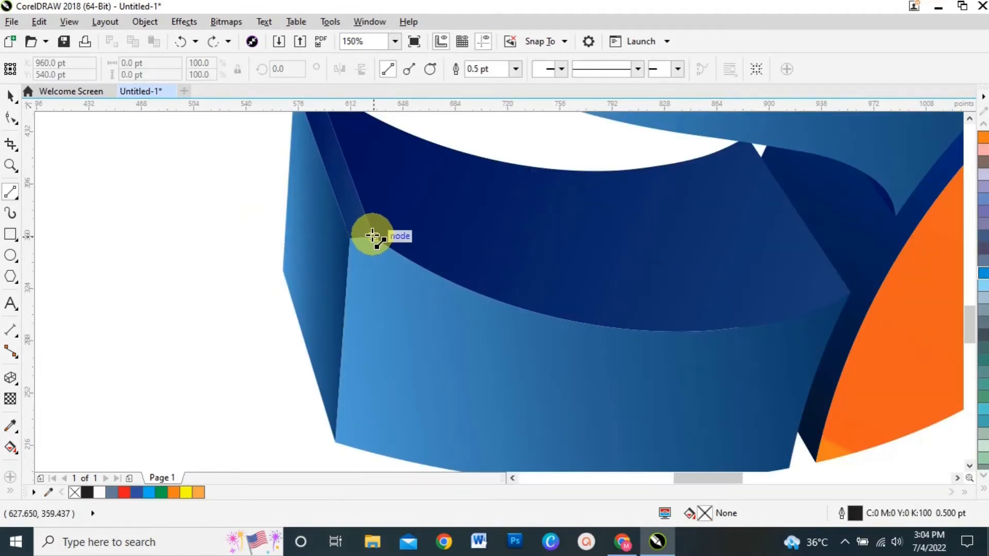
Draw a two-point line across the upper edge of the S's lower front face and bend it into a curve following that edge
drag(372, 236, 851, 295)
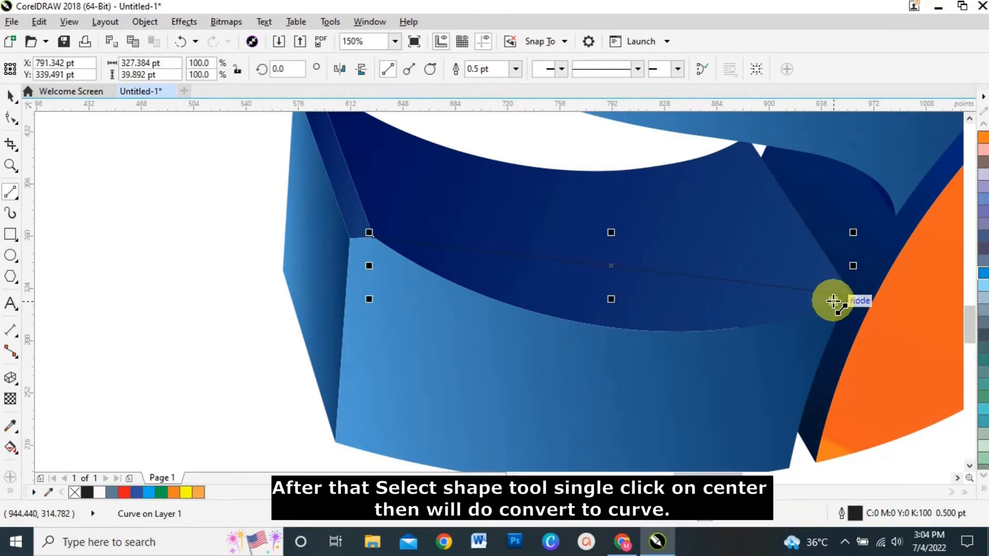
click(12, 122)
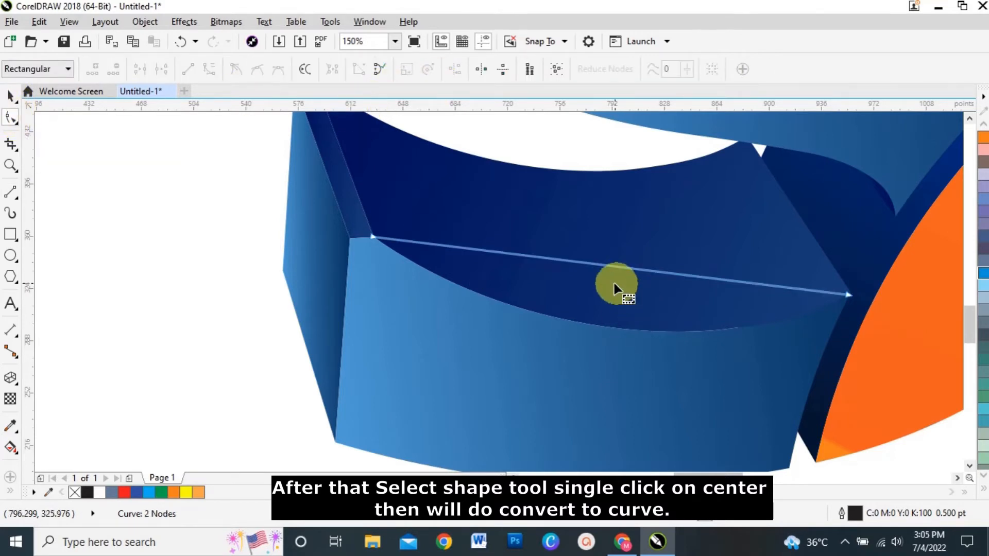
click(609, 266)
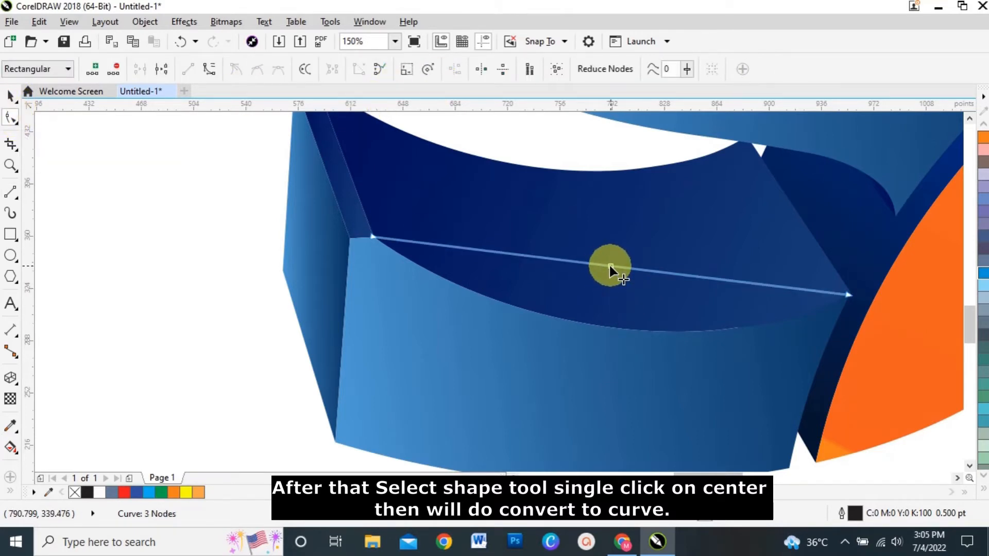
click(203, 69)
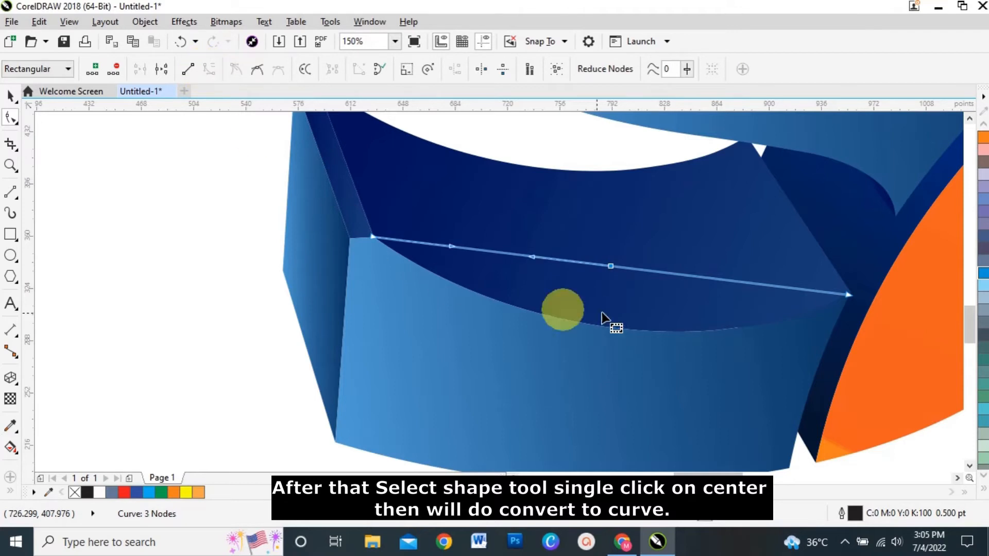
drag(613, 268, 612, 328)
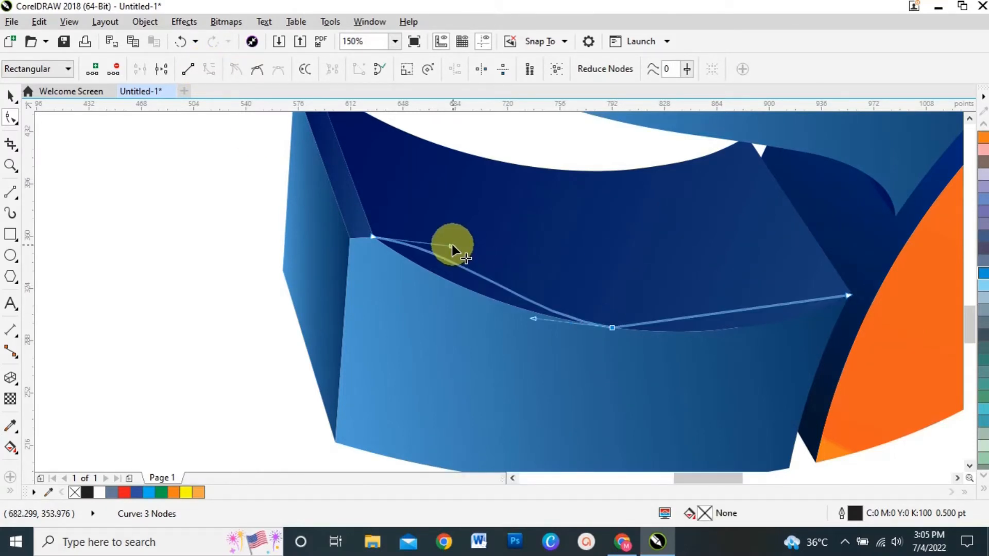
drag(452, 245, 437, 284)
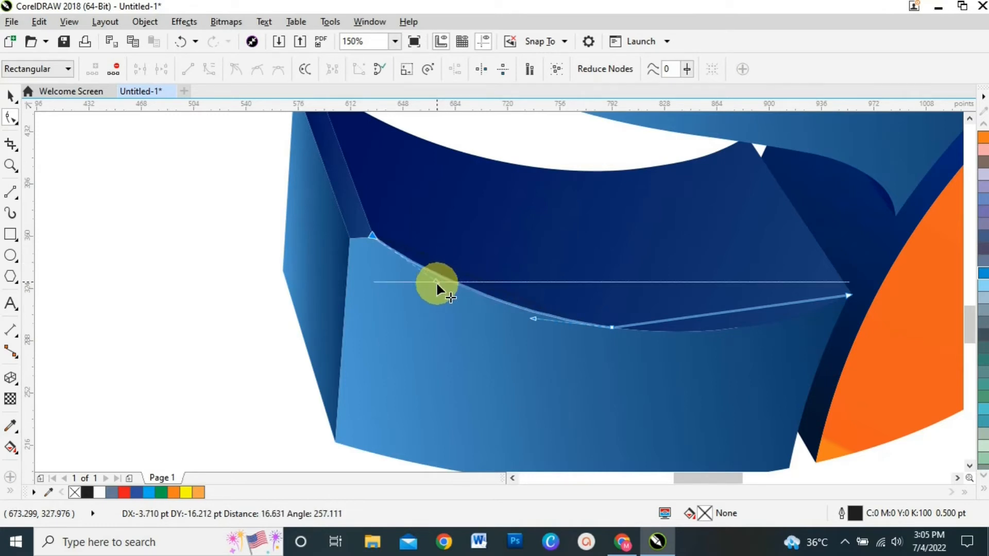
drag(735, 308, 741, 319)
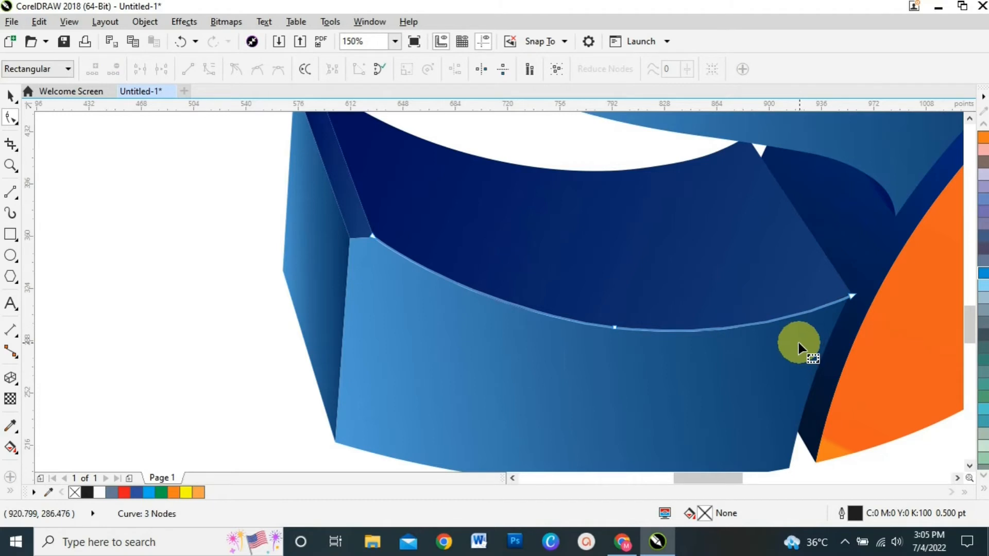
Set the new curve's outline to 4.0 pt with Behind fill and Scale with object enabled, and colour it white
click(7, 100)
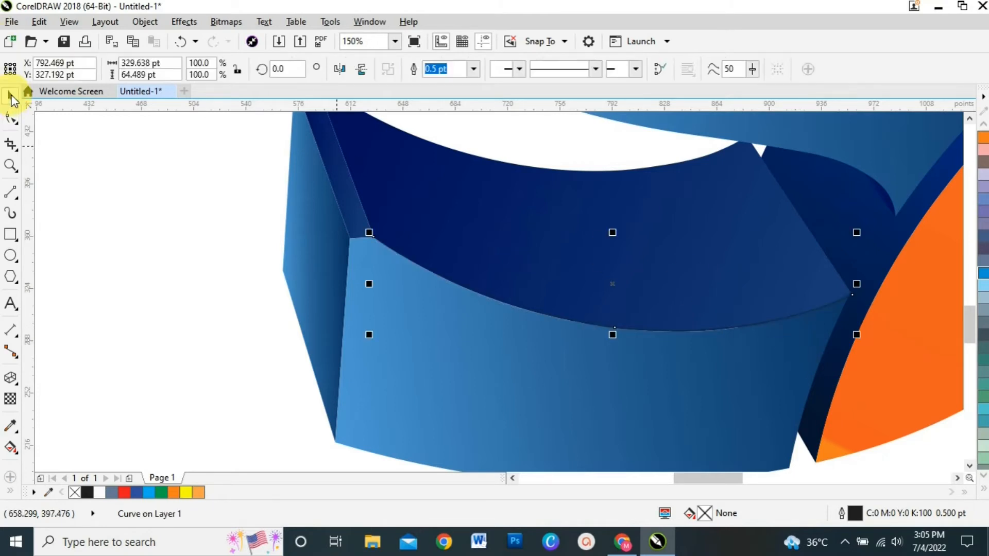
key(F12)
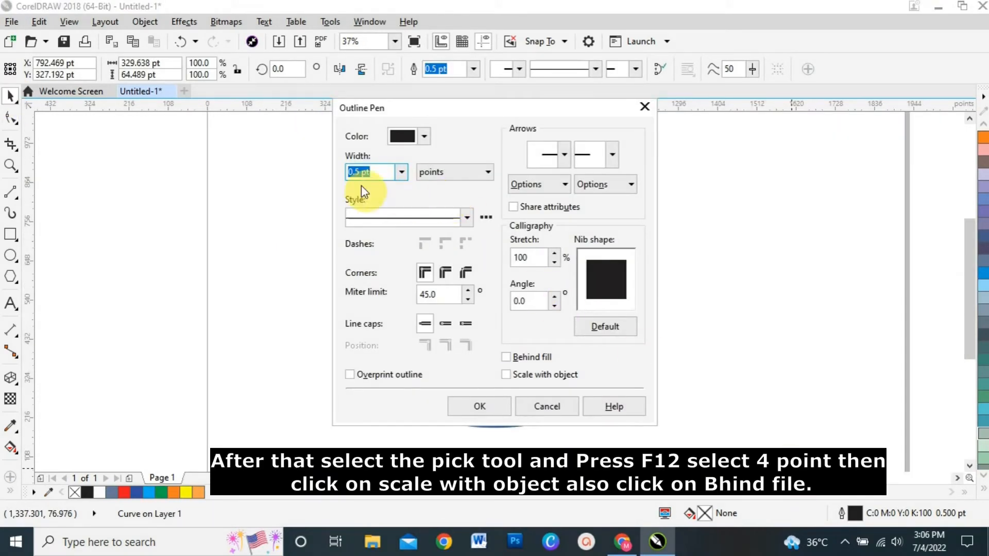
click(401, 172)
click(370, 274)
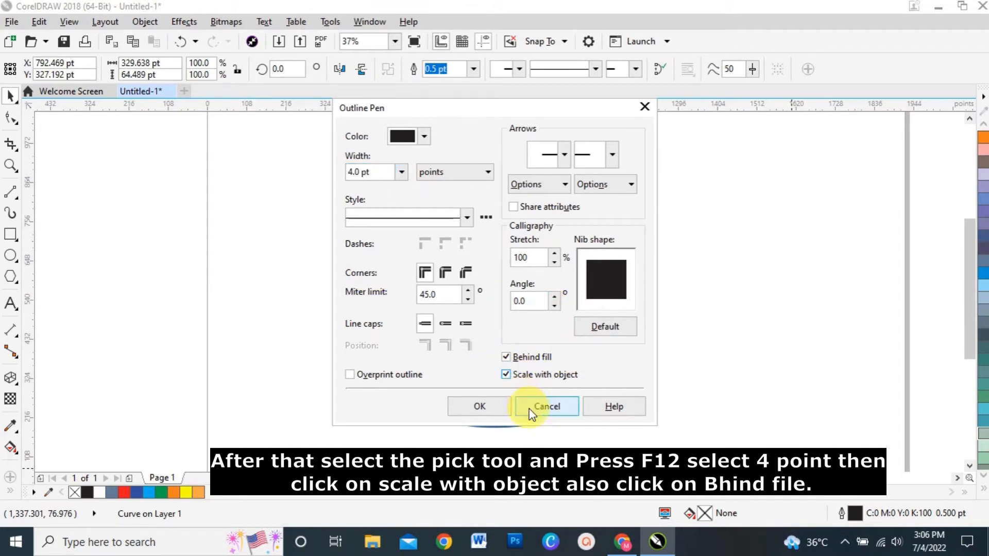
click(490, 406)
click(983, 489)
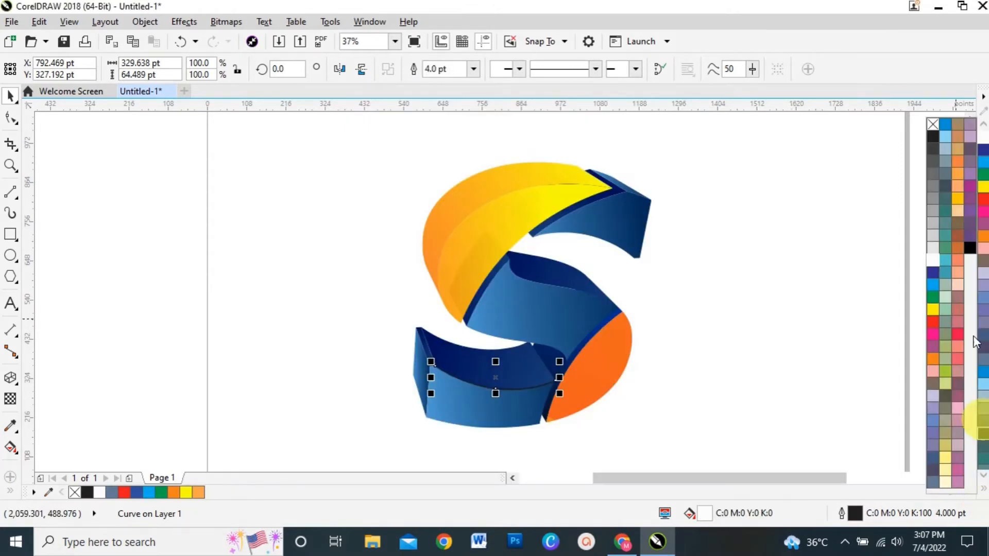
right_click(932, 262)
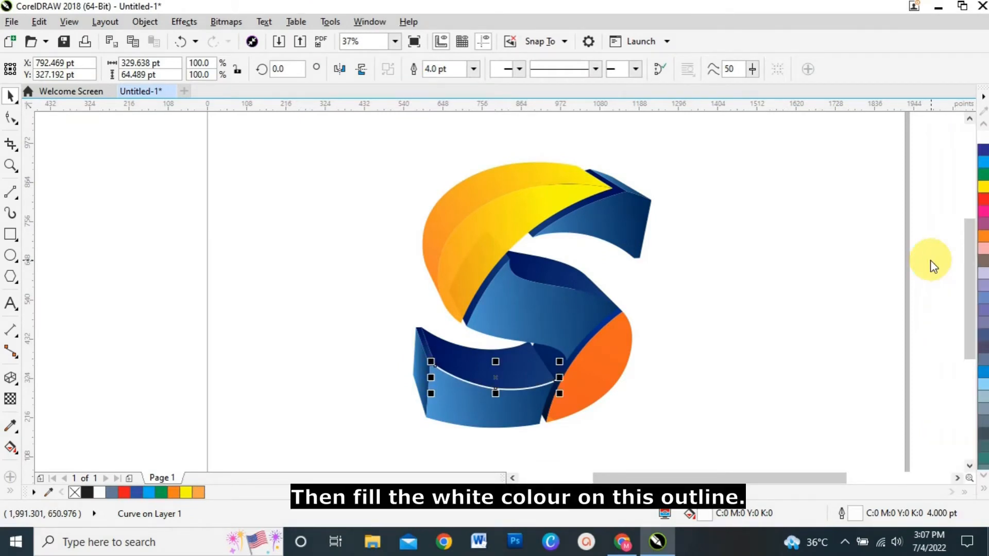
Apply a left-to-right linear transparency to the white curve, adding an opaque node near its right end and a 77% node at position 16%
click(10, 399)
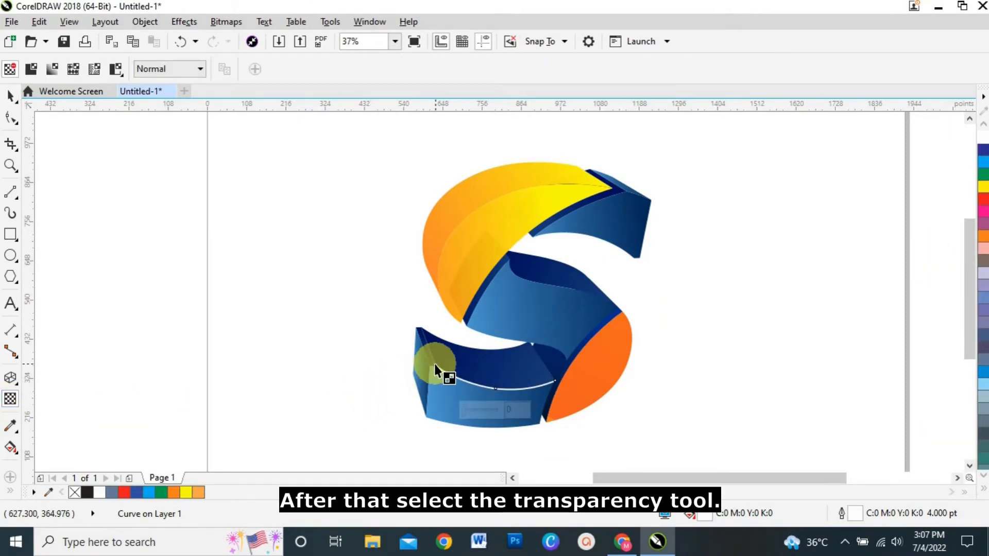
drag(450, 375, 558, 384)
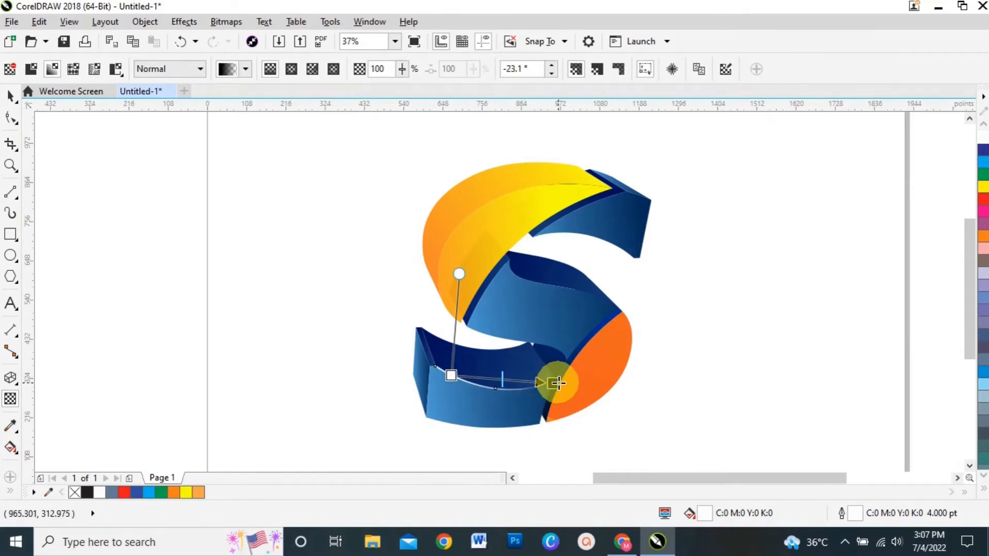
drag(603, 423, 613, 417)
click(984, 488)
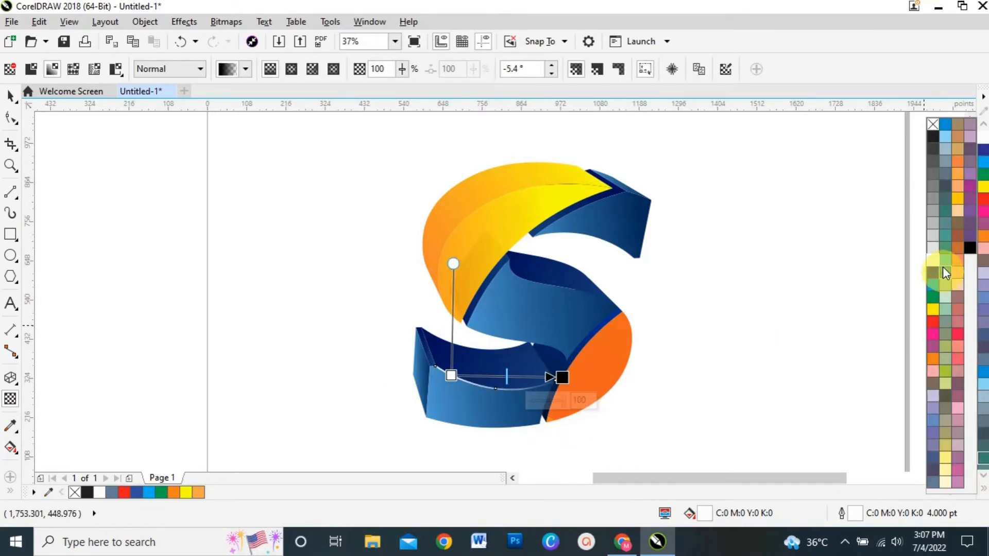
drag(933, 260, 532, 377)
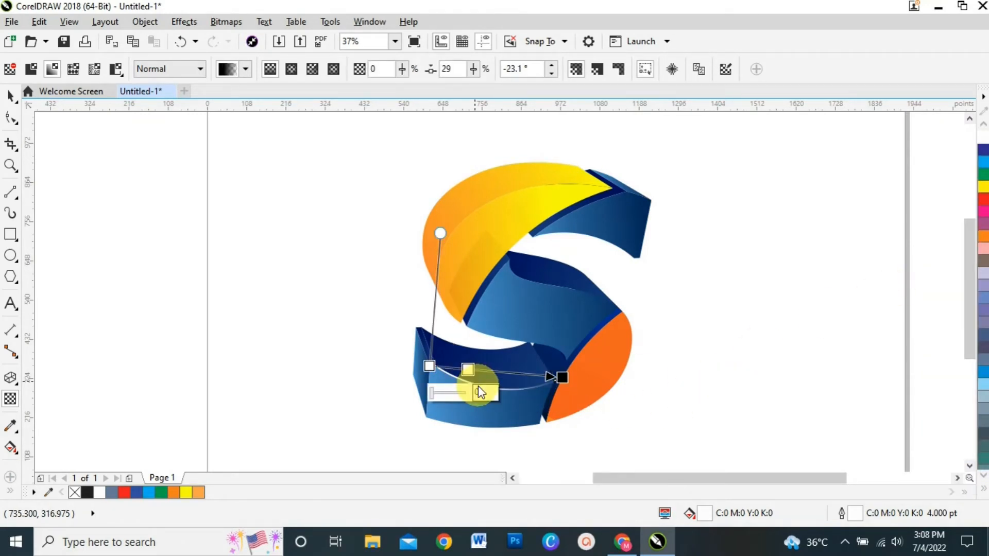
drag(479, 393, 533, 377)
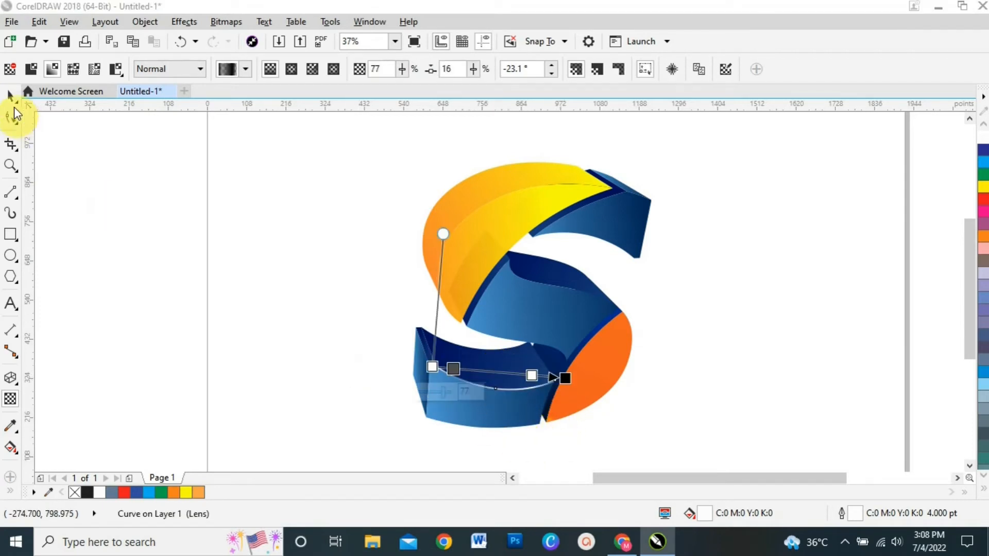
click(10, 96)
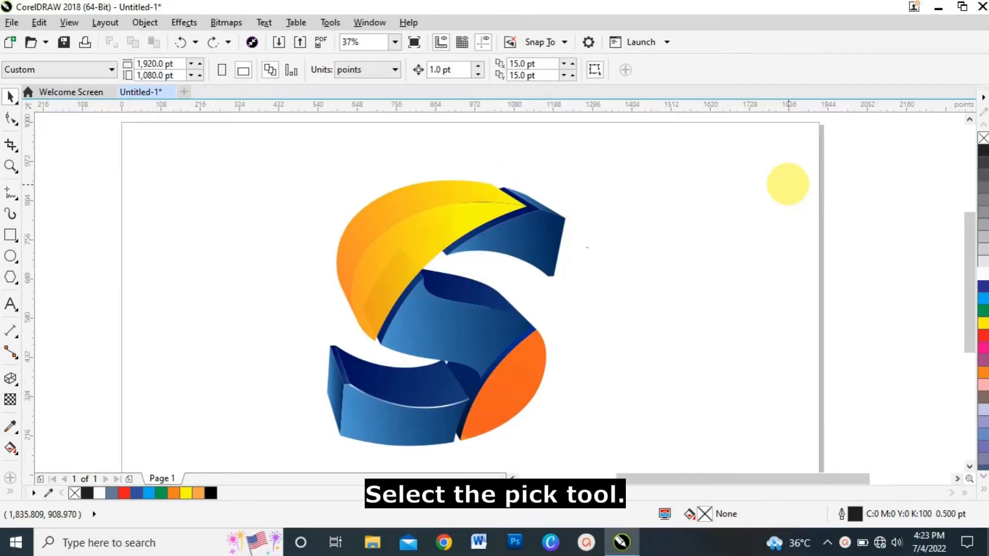
Draw a straight two-point line with a white outline between the top and front faces at the S's upper-right end
click(16, 196)
click(54, 211)
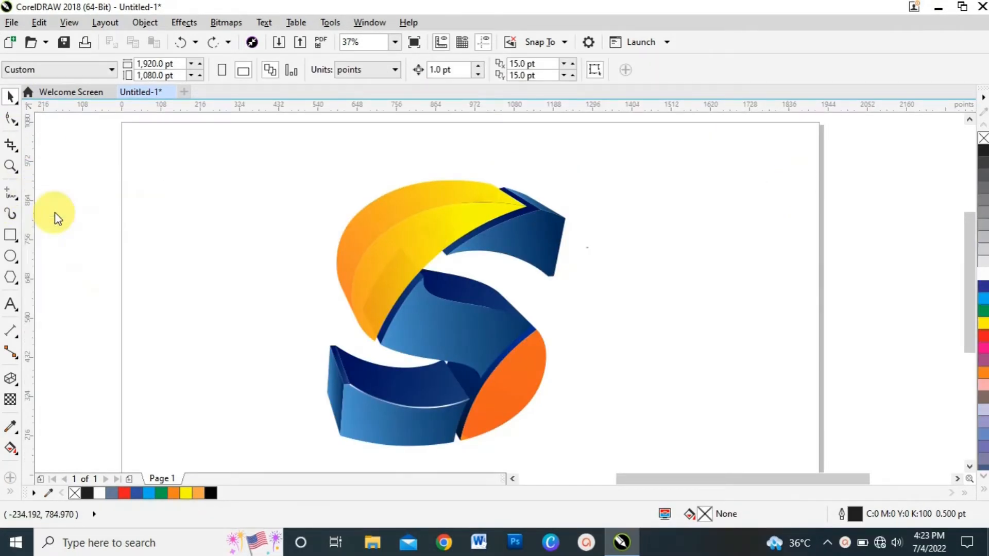
scroll(483, 234, up, 4)
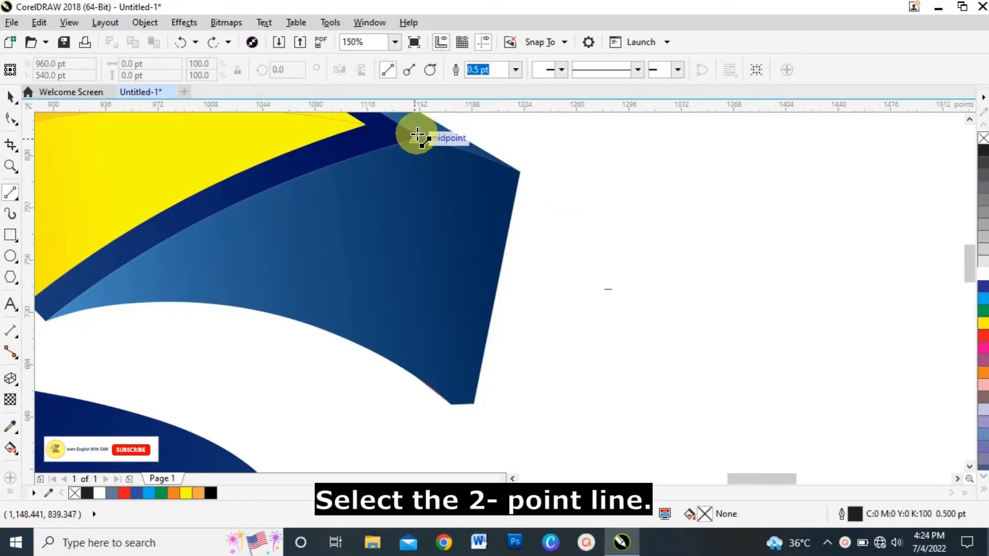
drag(419, 136, 520, 173)
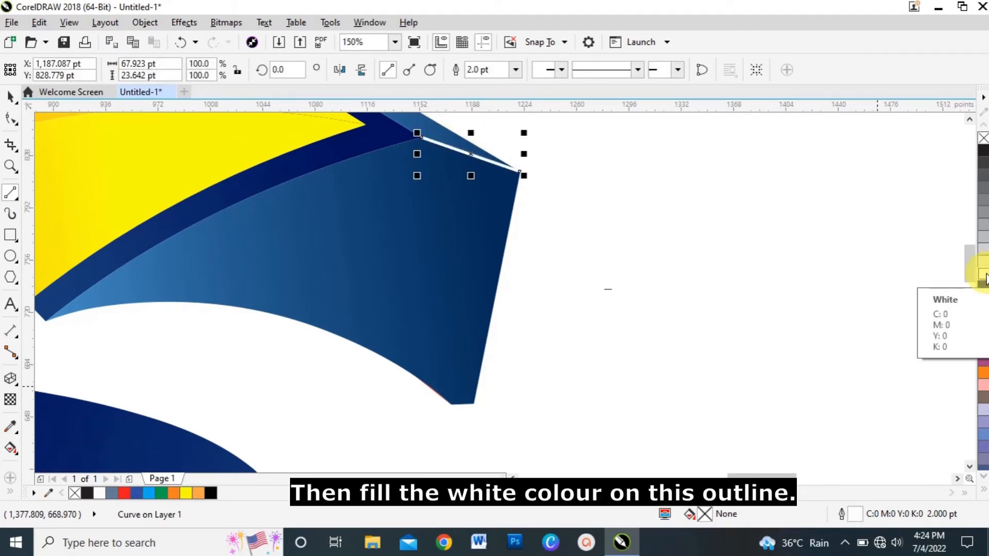
Set the upper-right white line's outline width to 1.5 pt
key(F12)
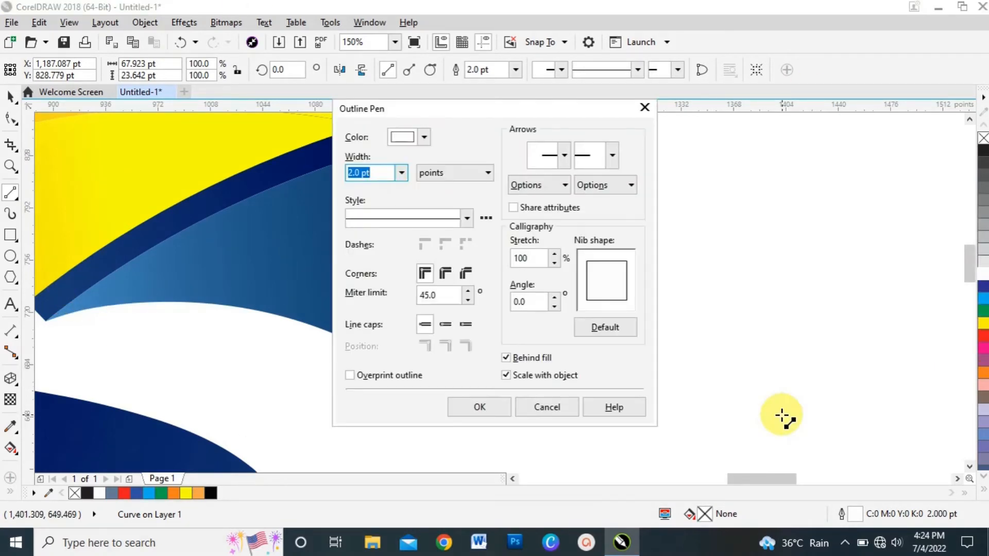
click(402, 173)
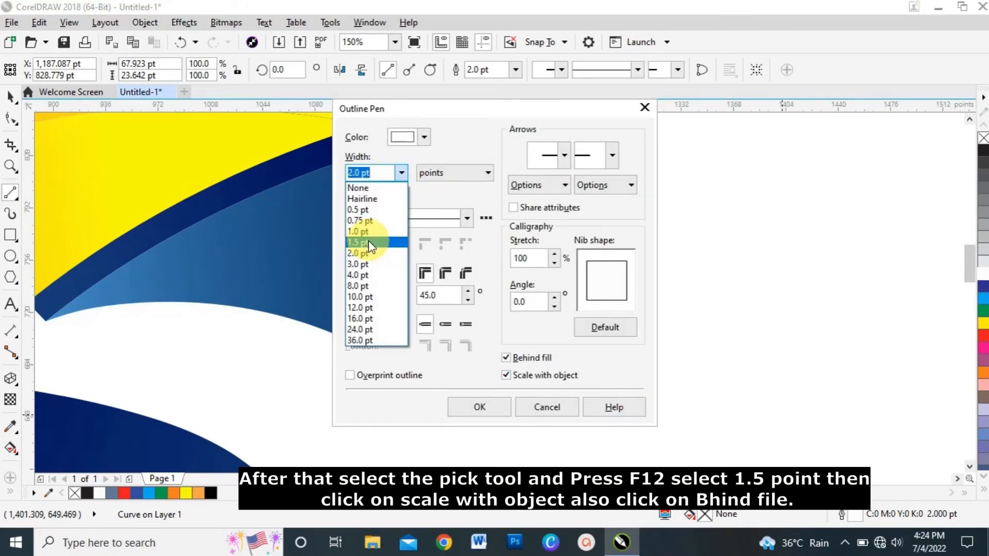
click(368, 241)
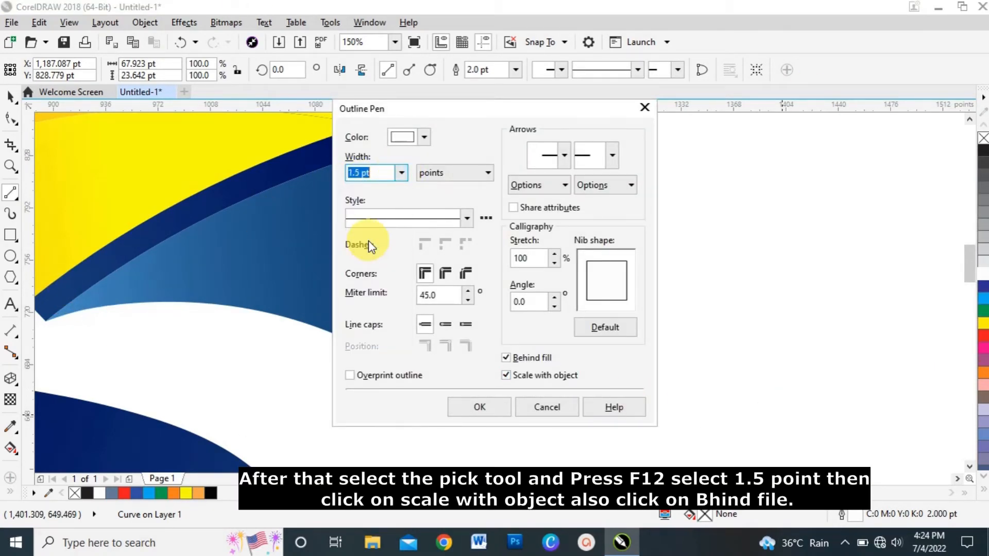
click(499, 403)
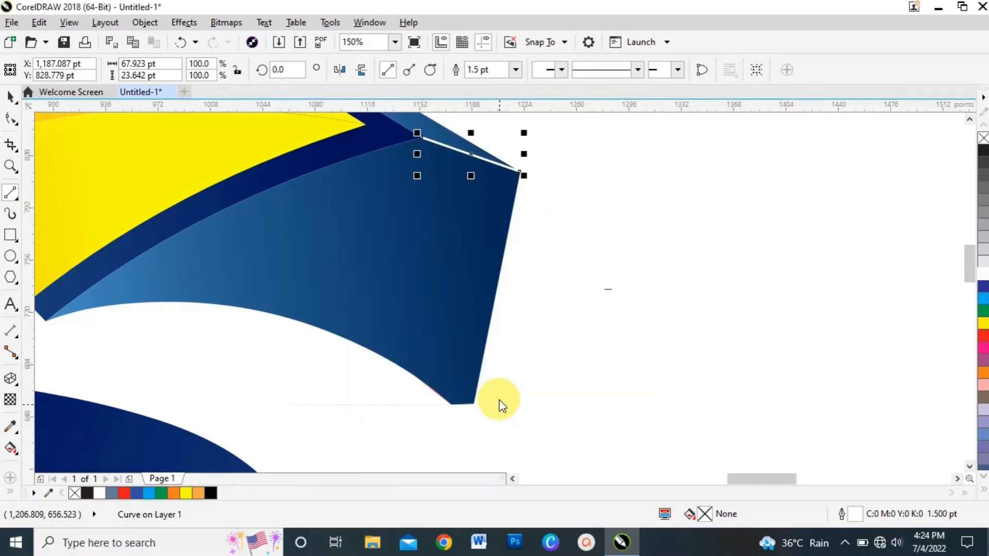
Apply a linear transparency along the upper-right white line, with an opaque node at position 59% and a 47% node at 19%
click(10, 400)
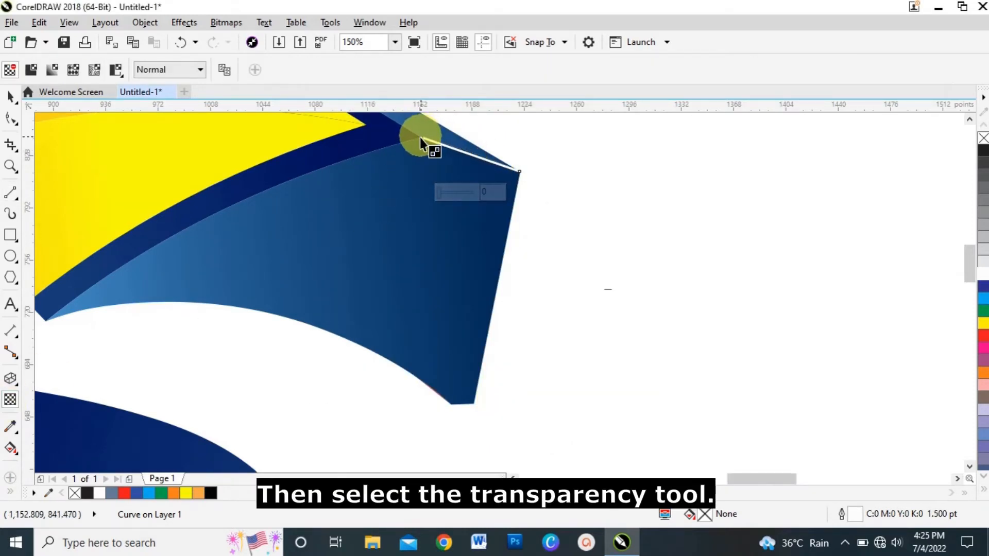
drag(420, 137, 530, 175)
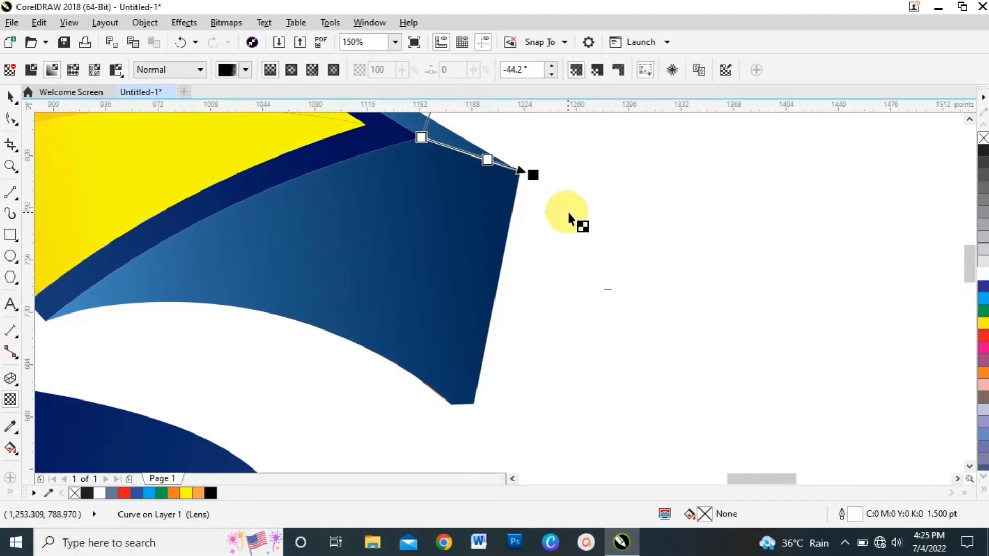
mouse_move(486, 162)
mouse_down()
mouse_move(515, 158)
mouse_move(479, 155)
mouse_up()
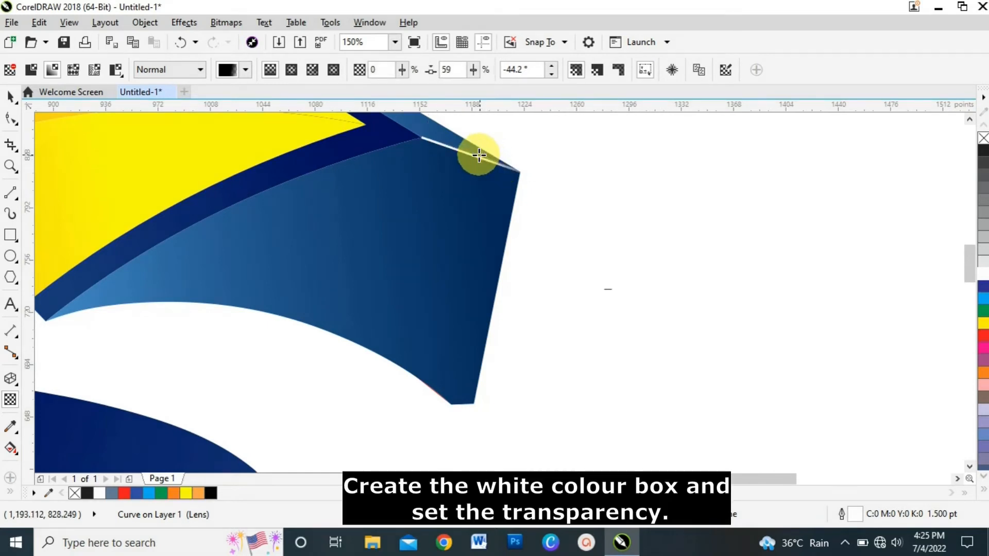
double_click(444, 144)
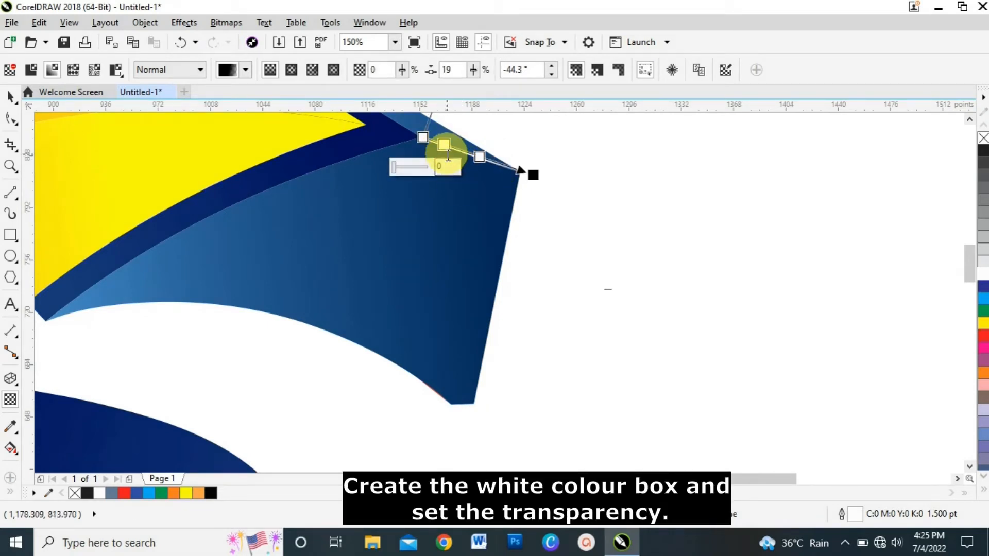
click(410, 167)
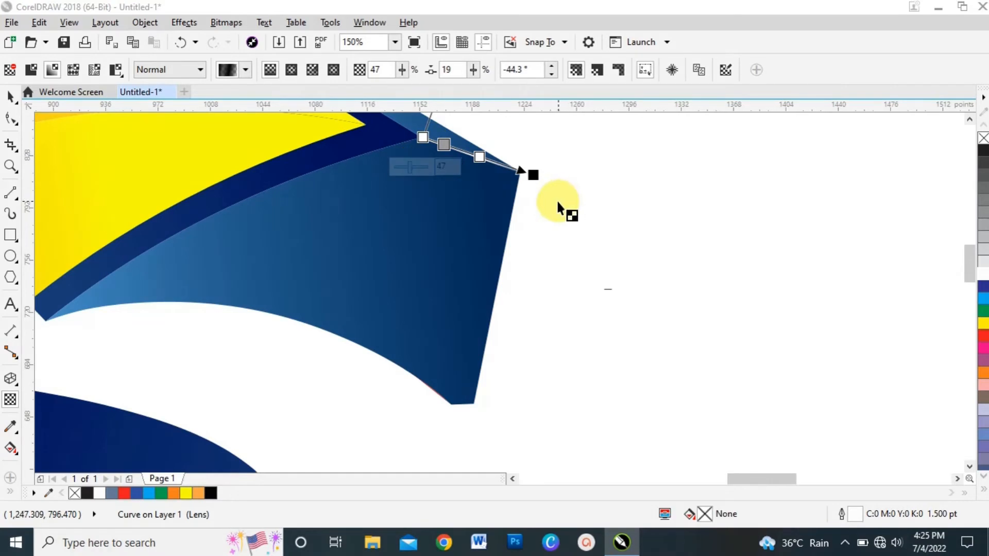
click(11, 98)
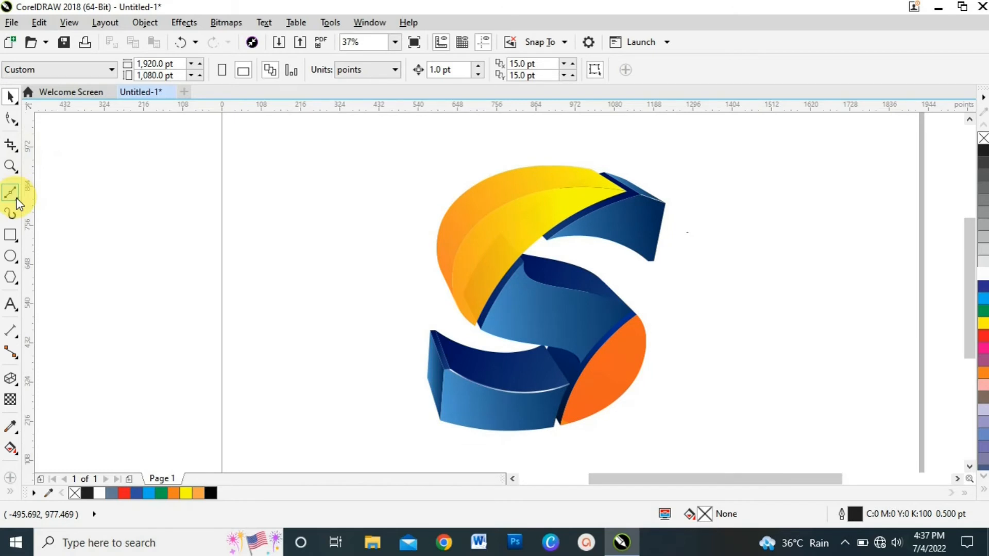
Draw a Bézier line across the upper-right blue front face, convert it to a curve, and bend it along the face's upper edge
click(17, 201)
click(67, 225)
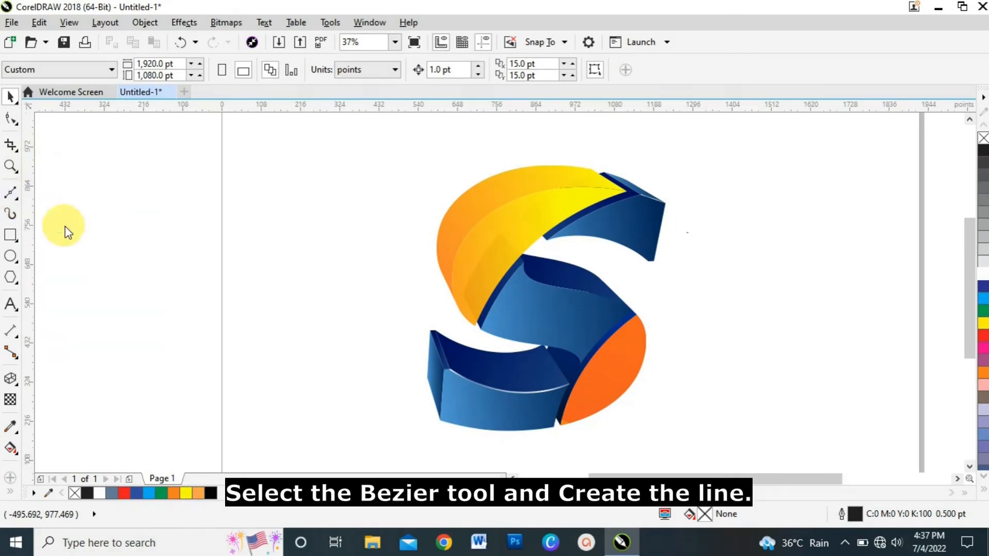
scroll(541, 230, up, 2)
click(536, 235)
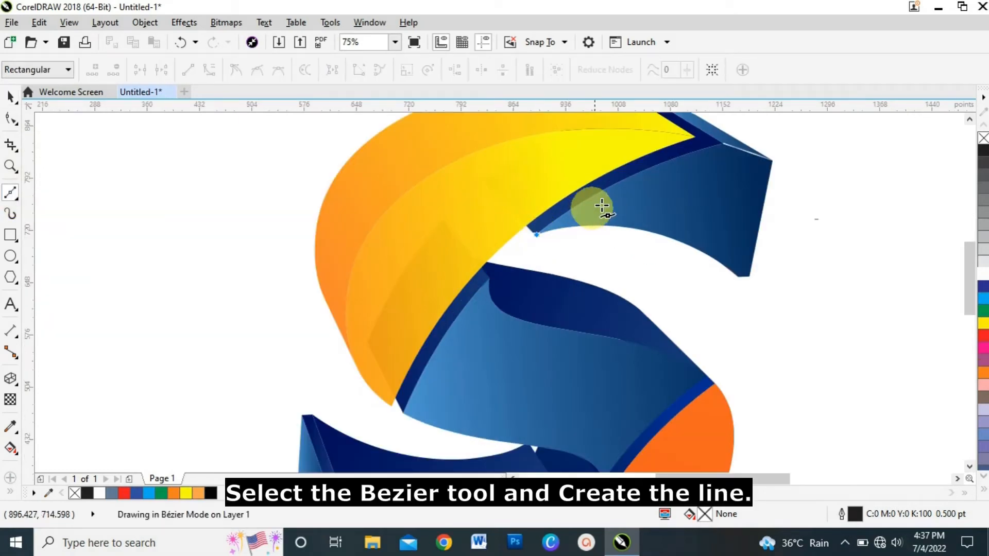
click(722, 142)
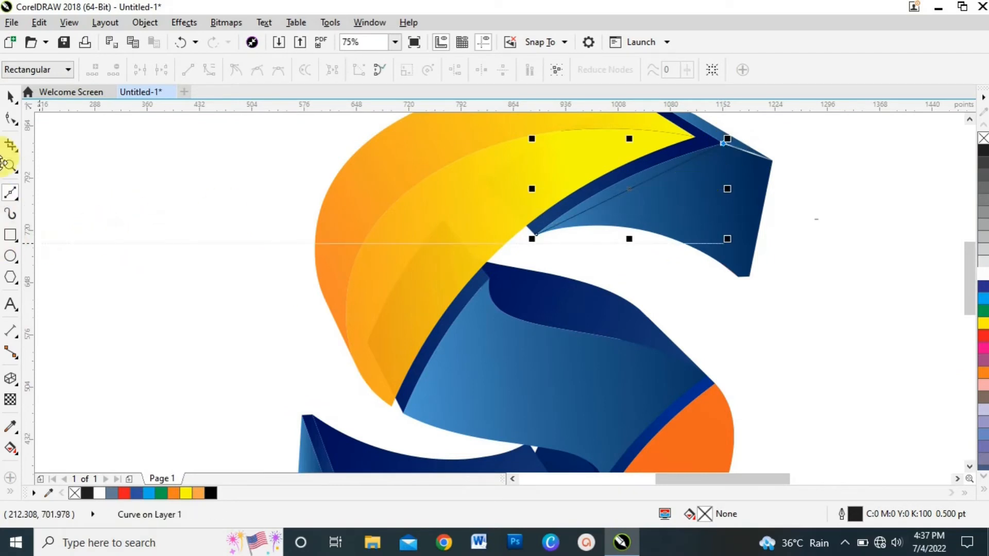
click(12, 119)
click(620, 192)
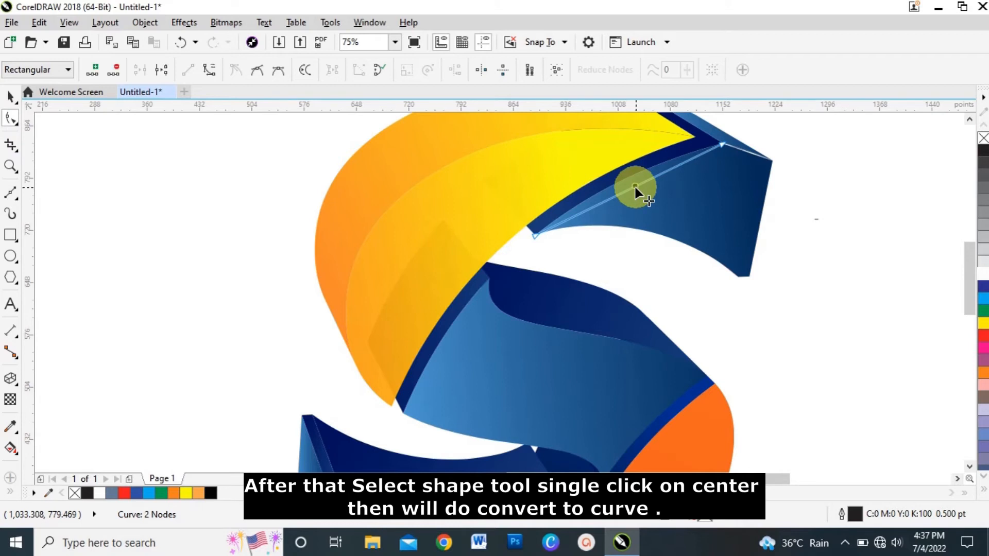
click(207, 69)
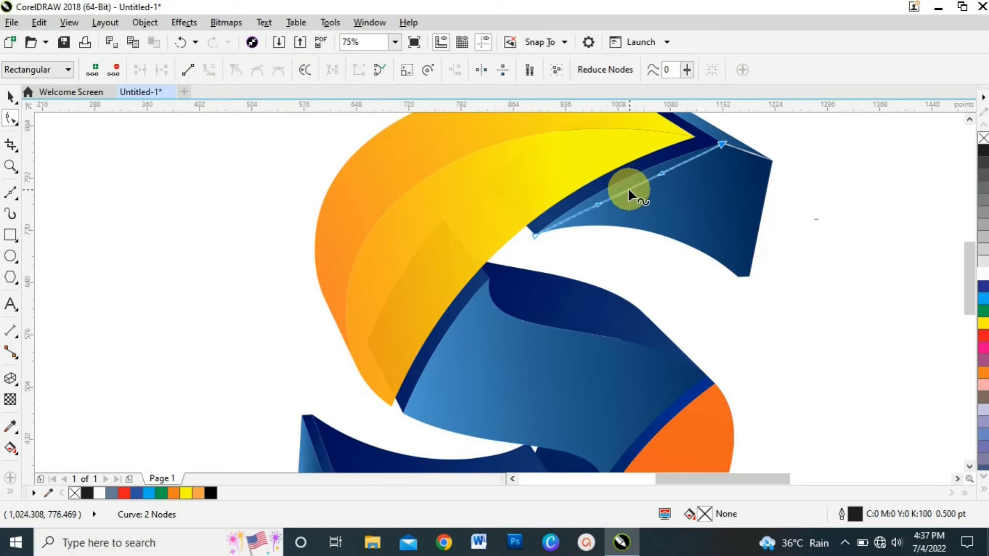
drag(632, 188, 629, 178)
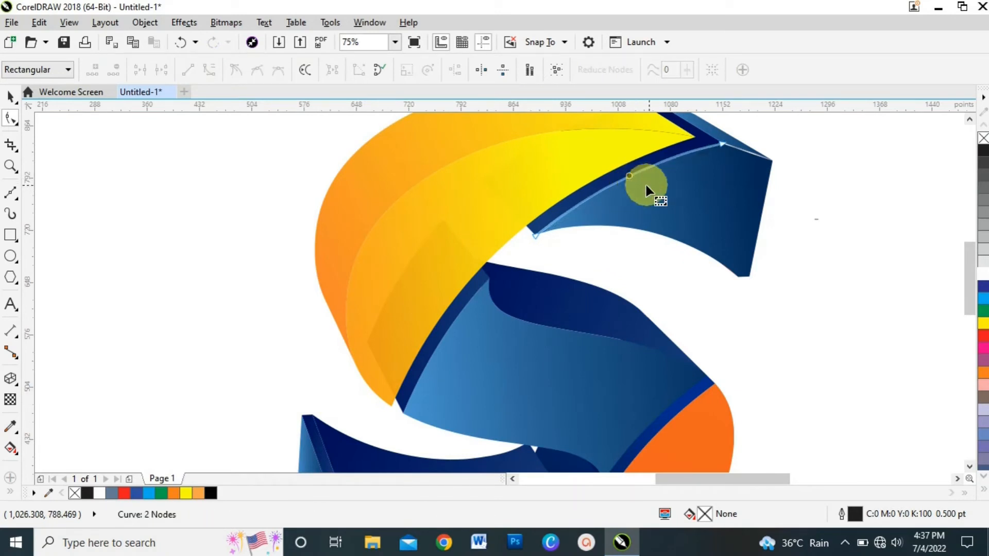
Give the upper-right curve a white 1.5 pt outline placed behind the fill and scaled with the object
click(11, 97)
key(F12)
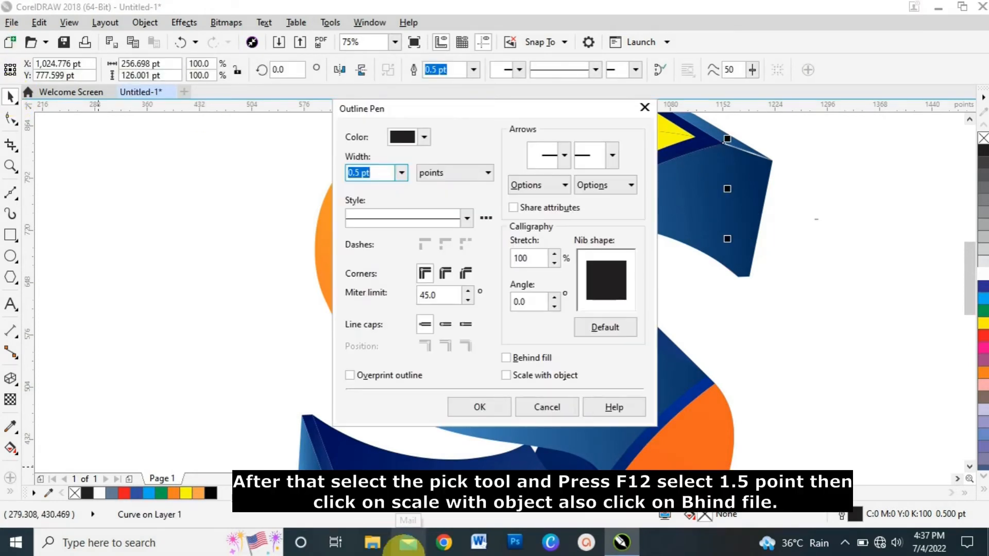
click(402, 173)
click(365, 243)
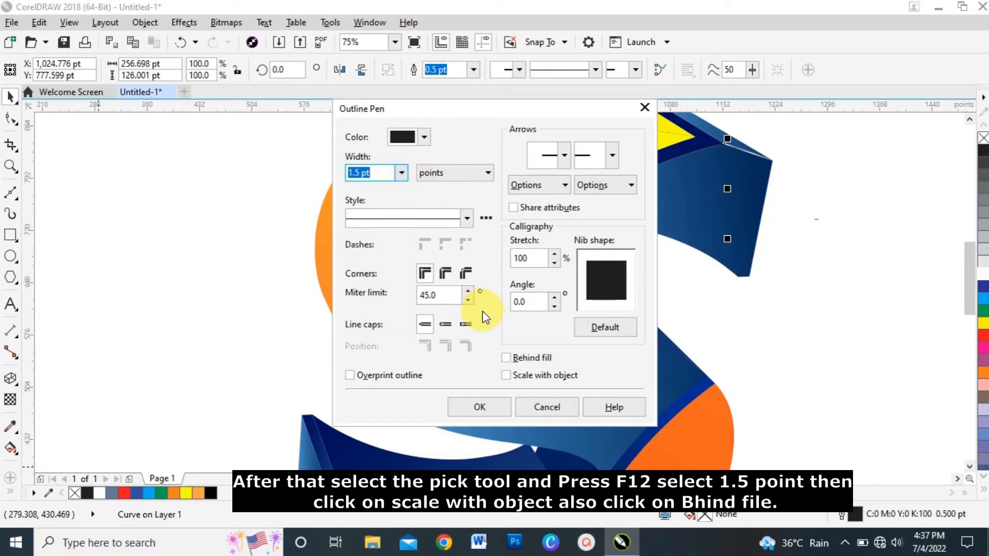
click(506, 375)
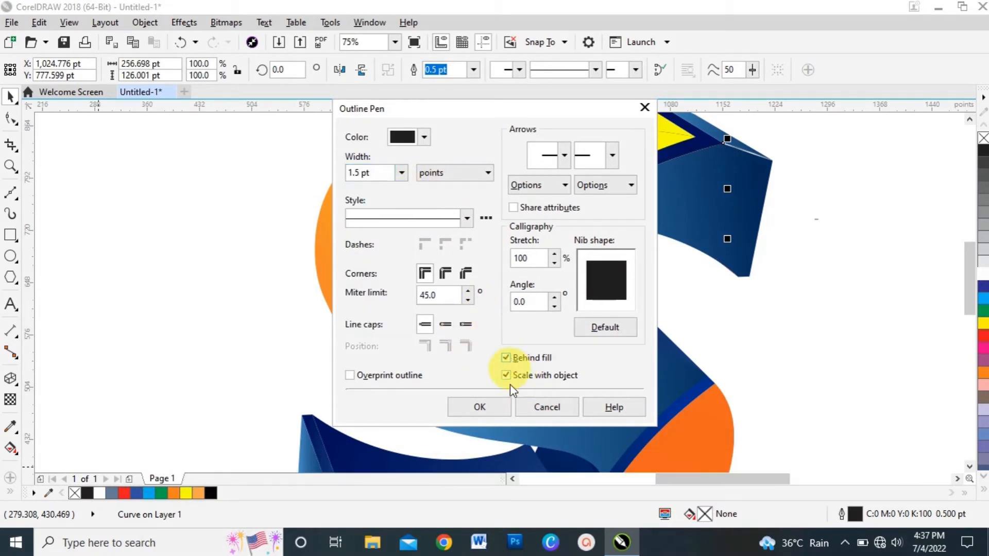
click(507, 408)
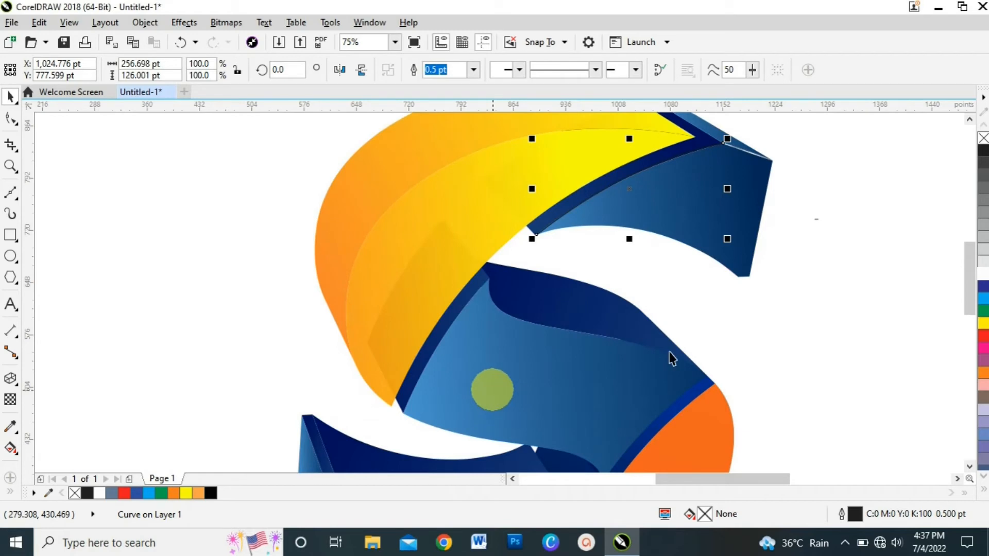
right_click(984, 274)
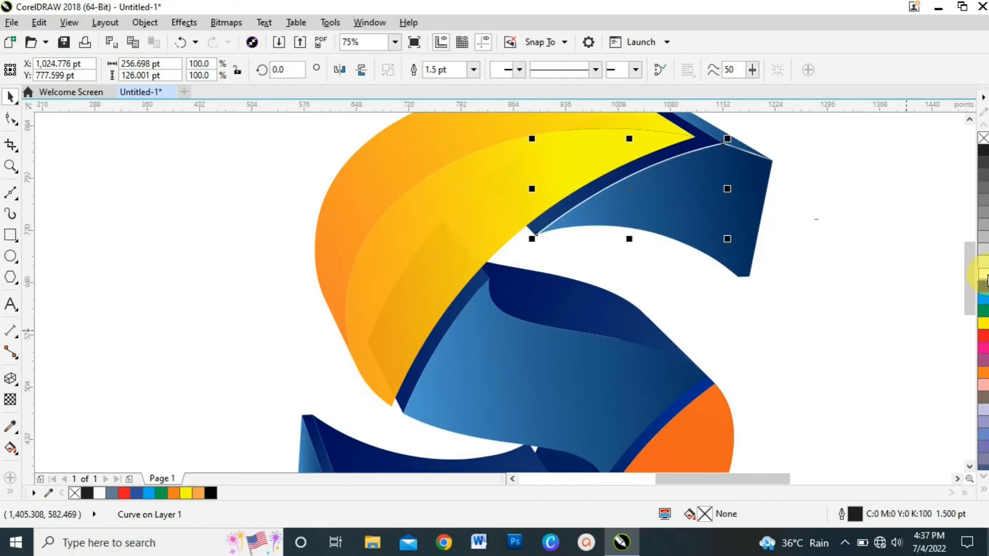
Apply a linear transparency along the upper-right curve, adding an 18% node at position 24% and a 51% node at position 68%
click(11, 400)
drag(535, 234, 731, 134)
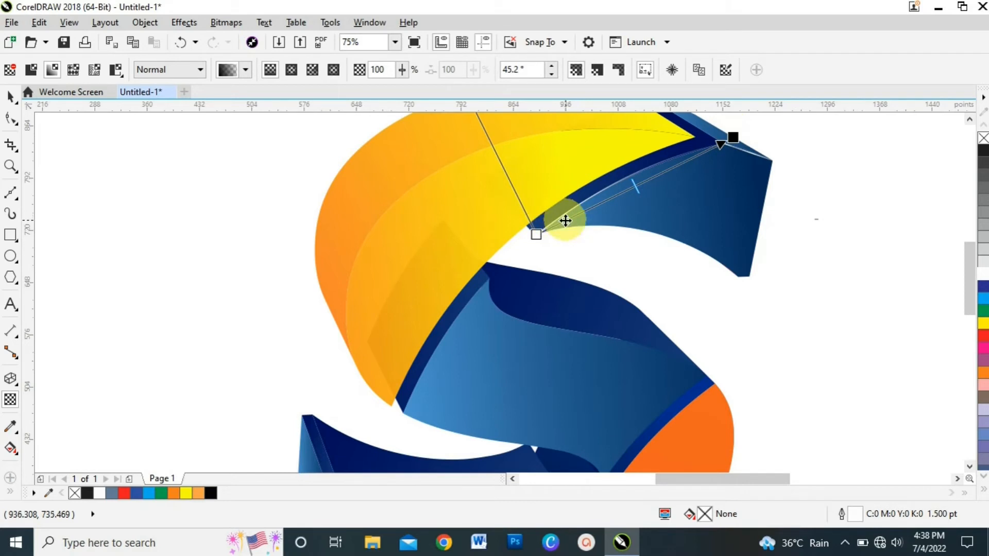
double_click(583, 211)
double_click(582, 211)
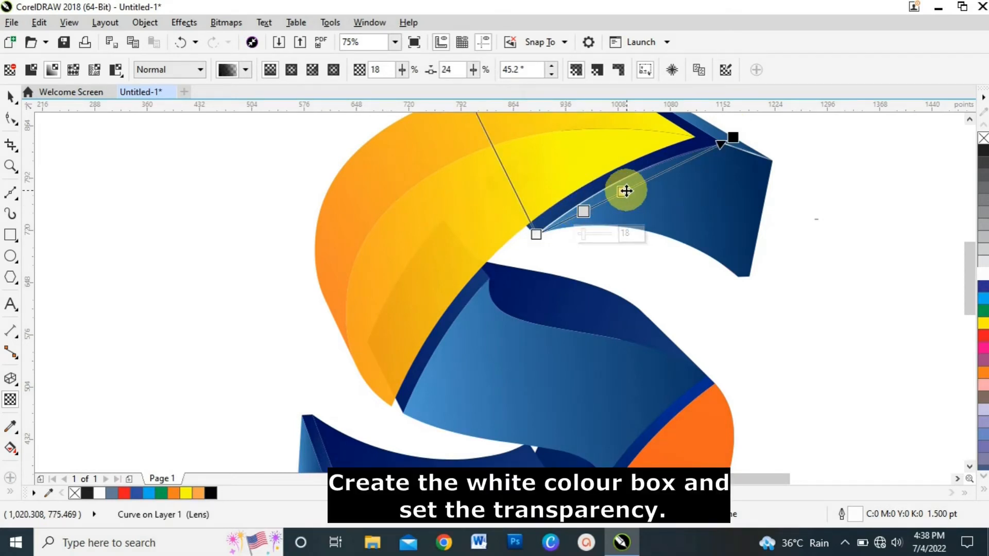
drag(626, 190, 685, 190)
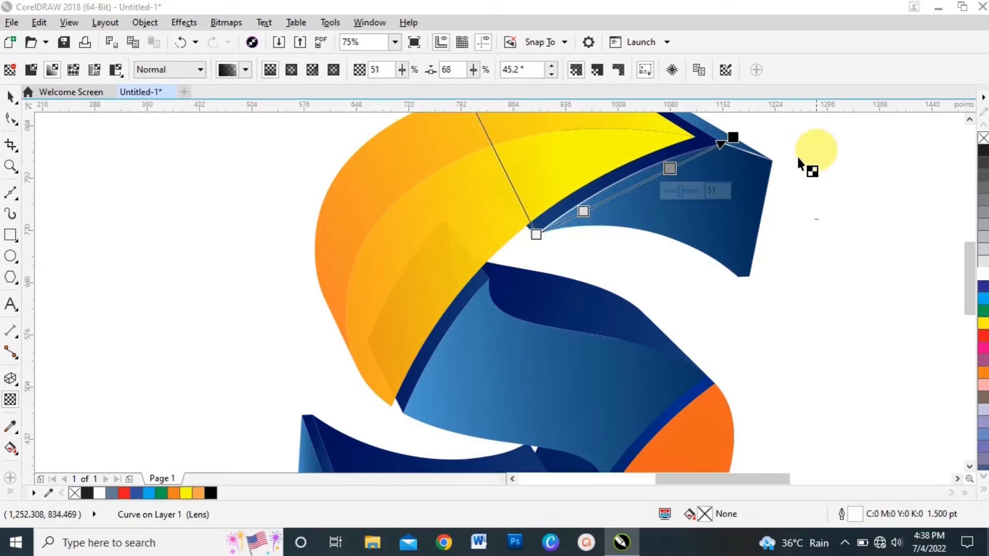
key(space)
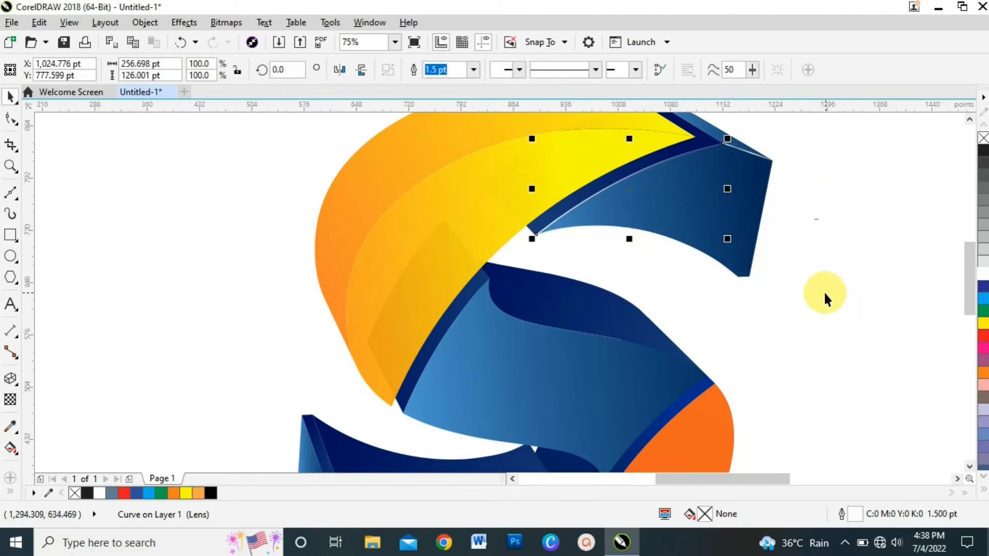
scroll(812, 286, down, 2)
click(246, 238)
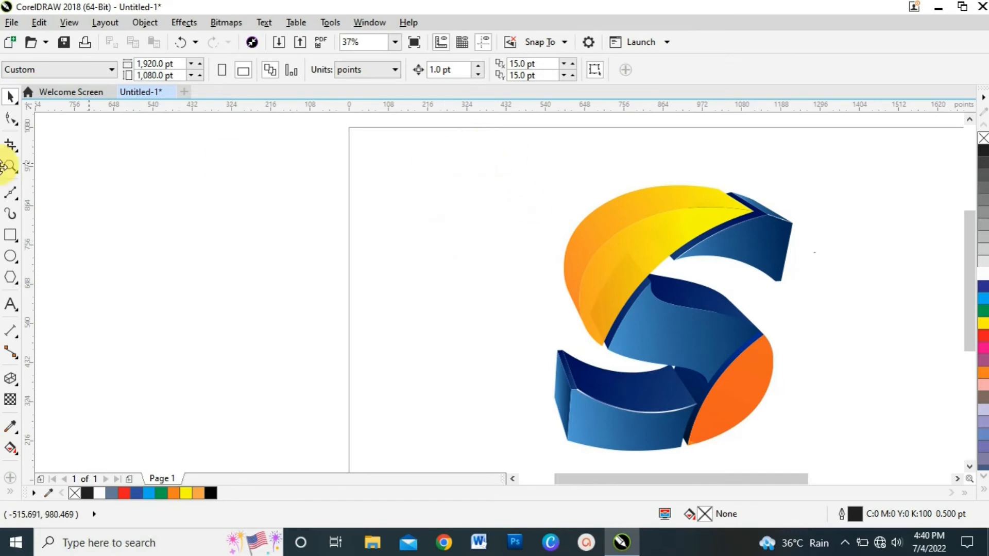
Draw a Bézier line between the orange face's lower and upper tips, convert it to a curve, and bend it along the inner edge
click(11, 193)
click(688, 444)
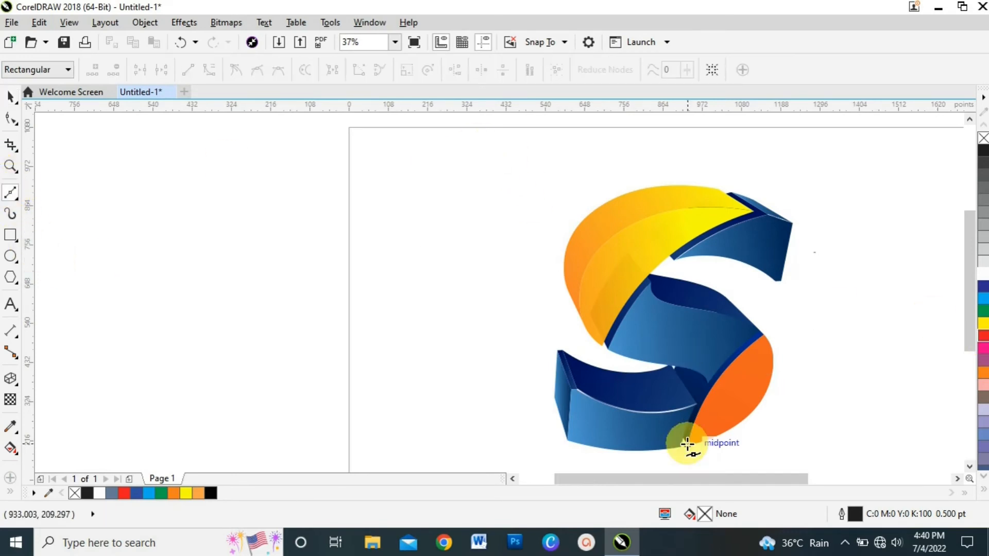
click(763, 335)
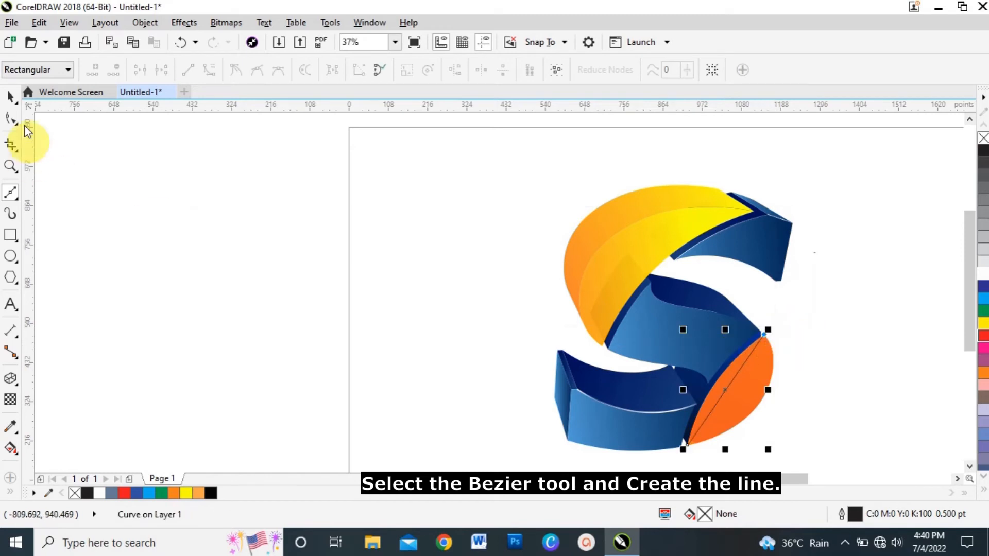
click(10, 118)
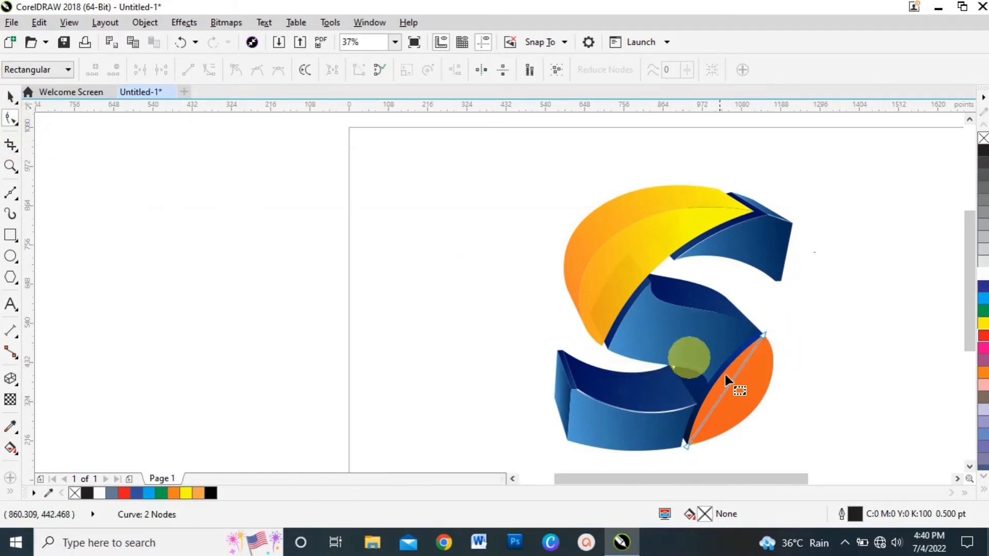
click(726, 388)
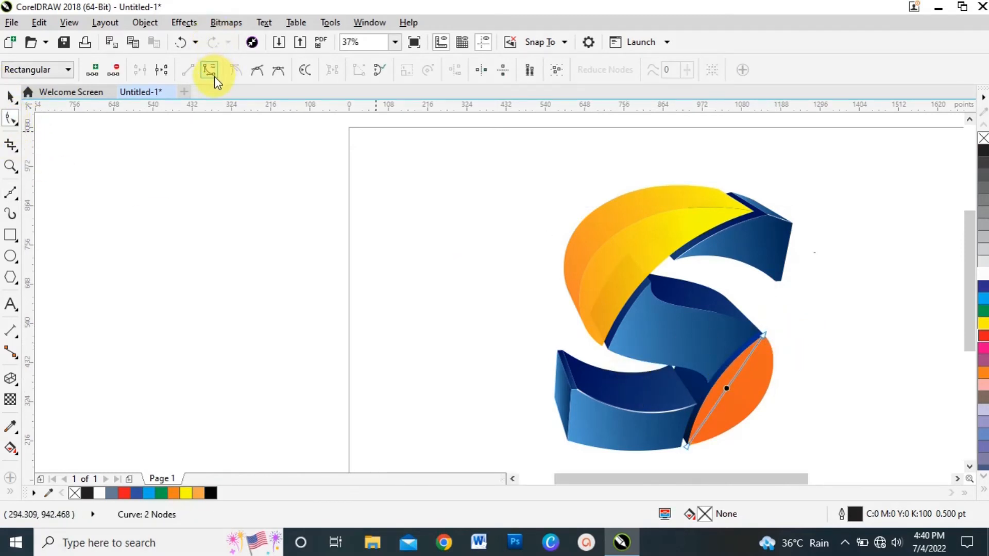
click(209, 72)
drag(722, 390, 713, 384)
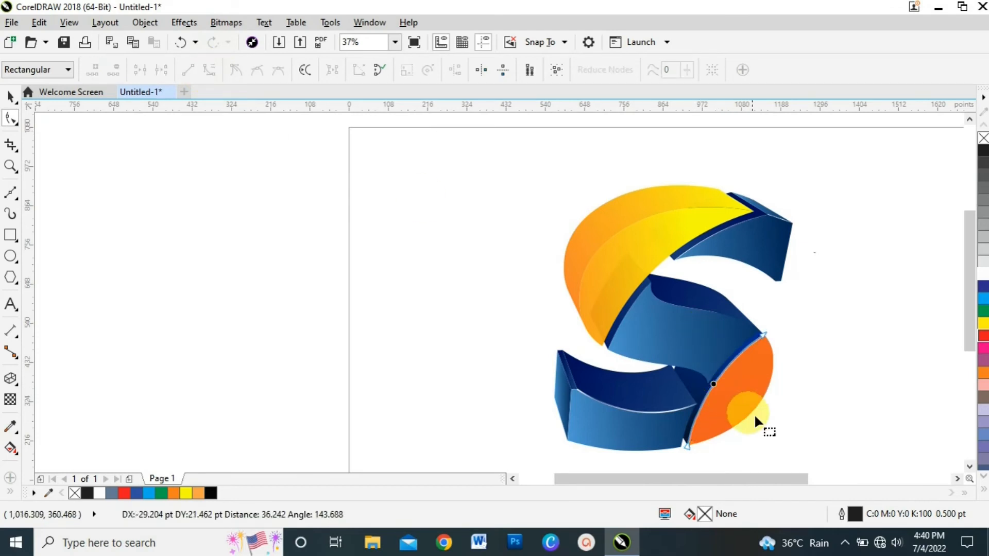
Give the orange face's edge curve a white 2 pt outline placed behind the fill and scaled with the object
click(11, 97)
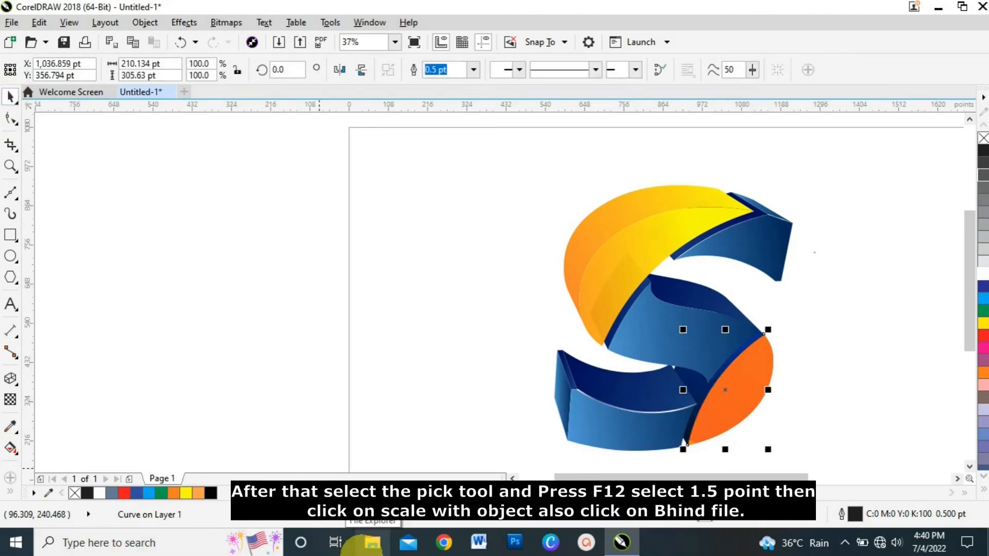
key(F12)
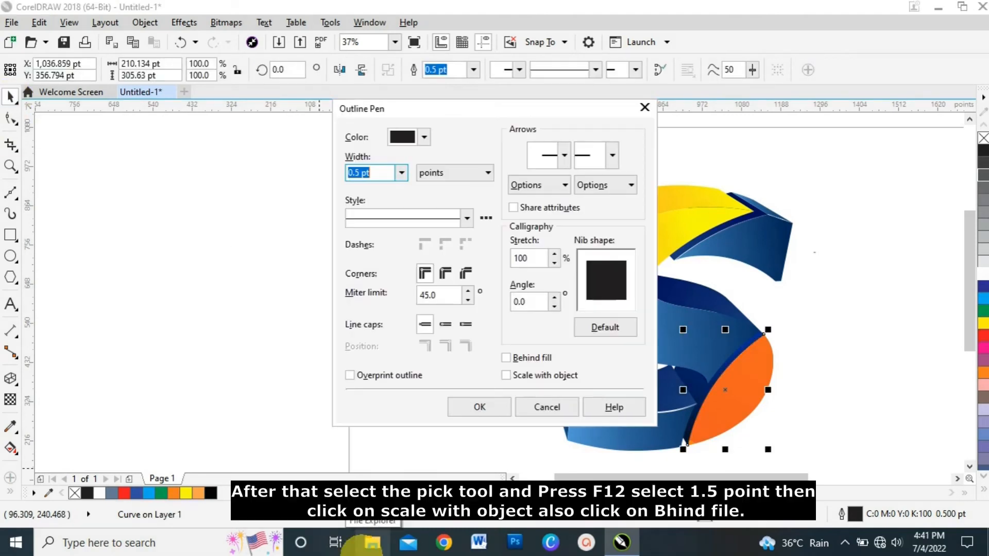
click(400, 172)
click(359, 243)
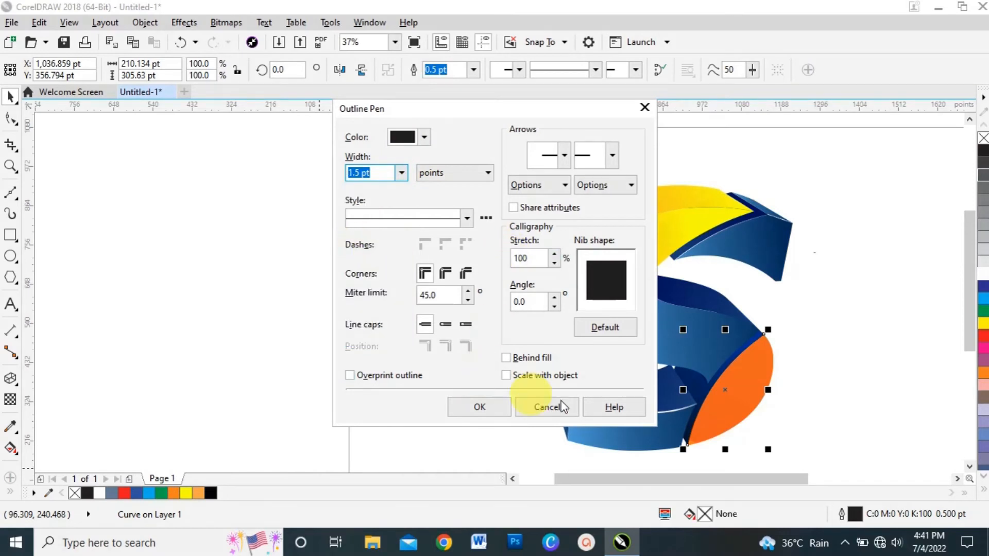
click(505, 358)
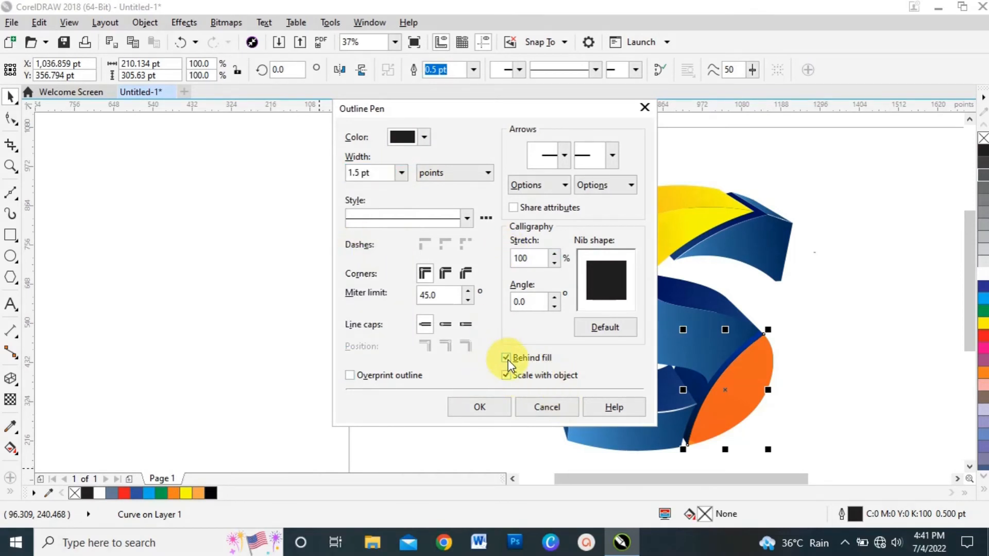
click(494, 407)
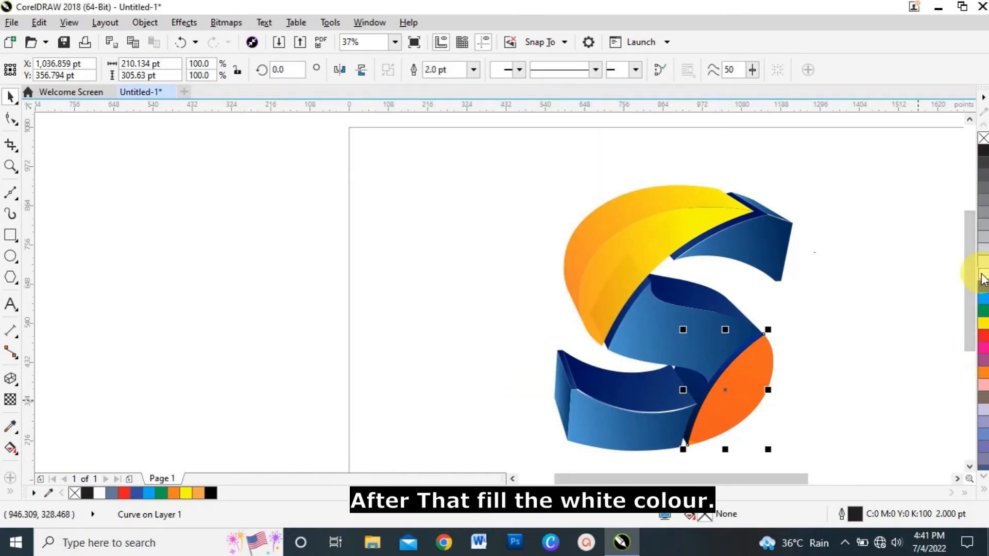
right_click(983, 280)
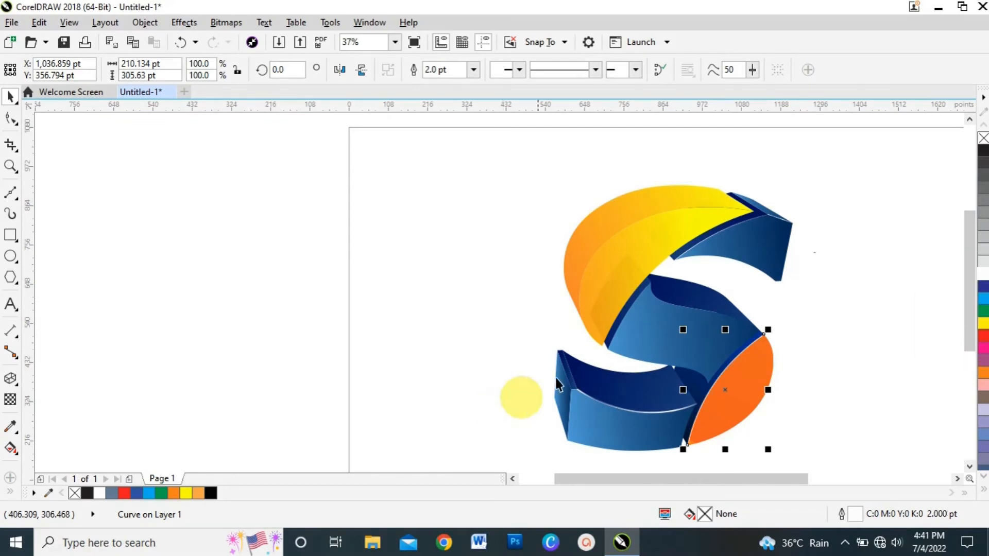
Apply a linear fountain fill along the orange face's edge curve, from a 100% transparent black lower node to an opaque white upper node
click(10, 450)
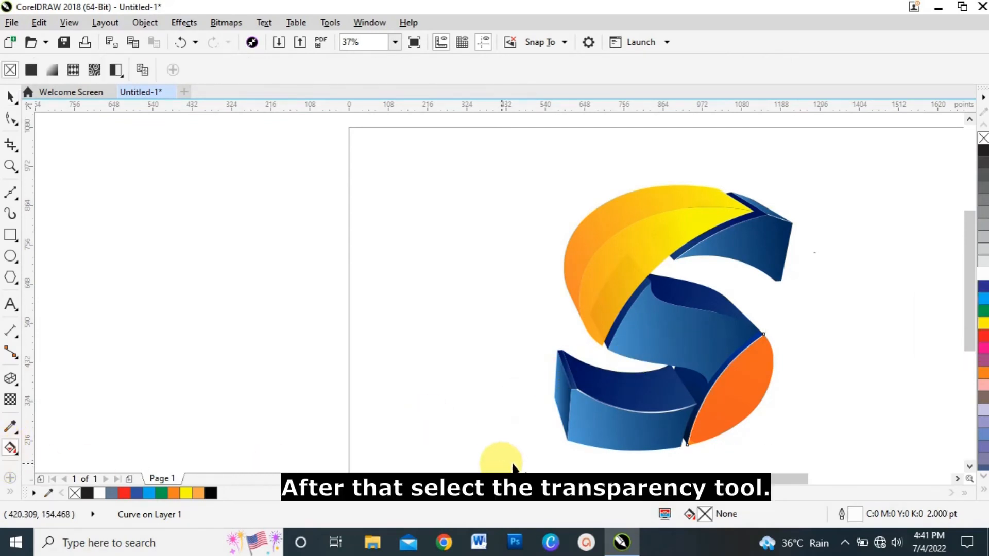
drag(685, 443, 764, 334)
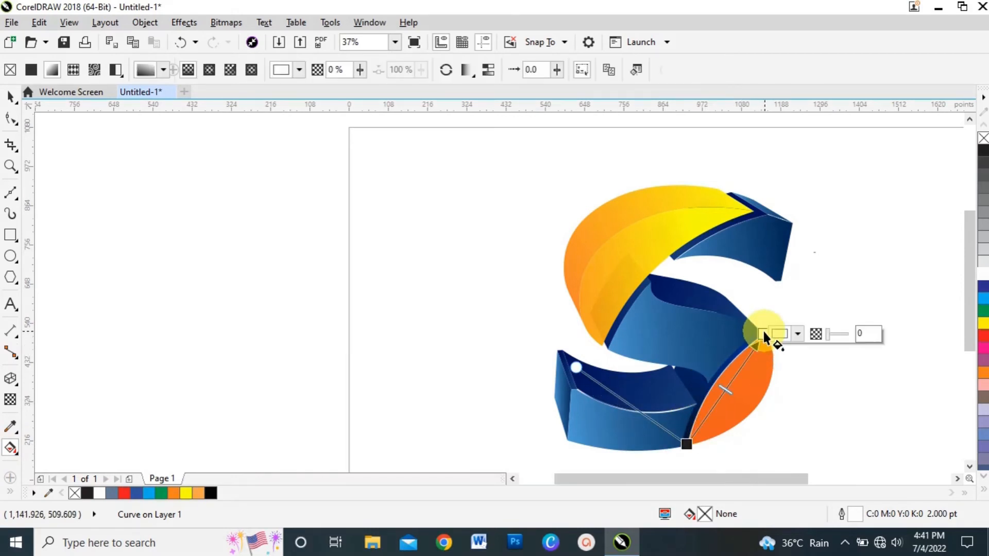
click(685, 444)
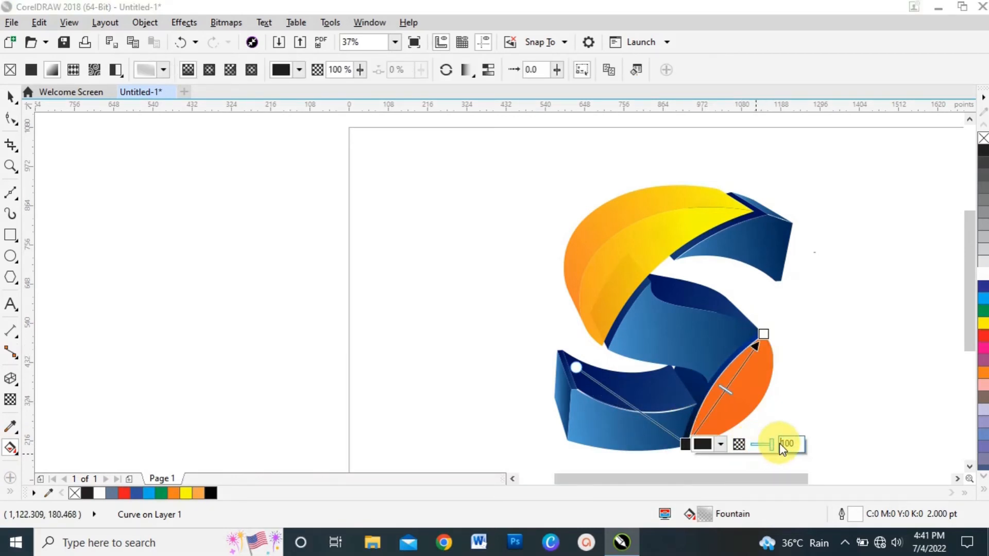
click(838, 360)
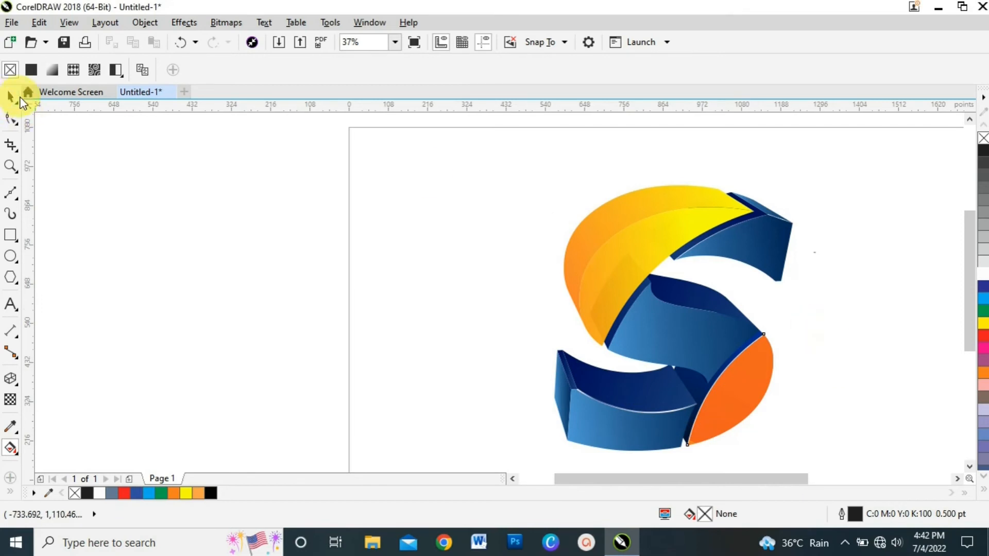
click(16, 96)
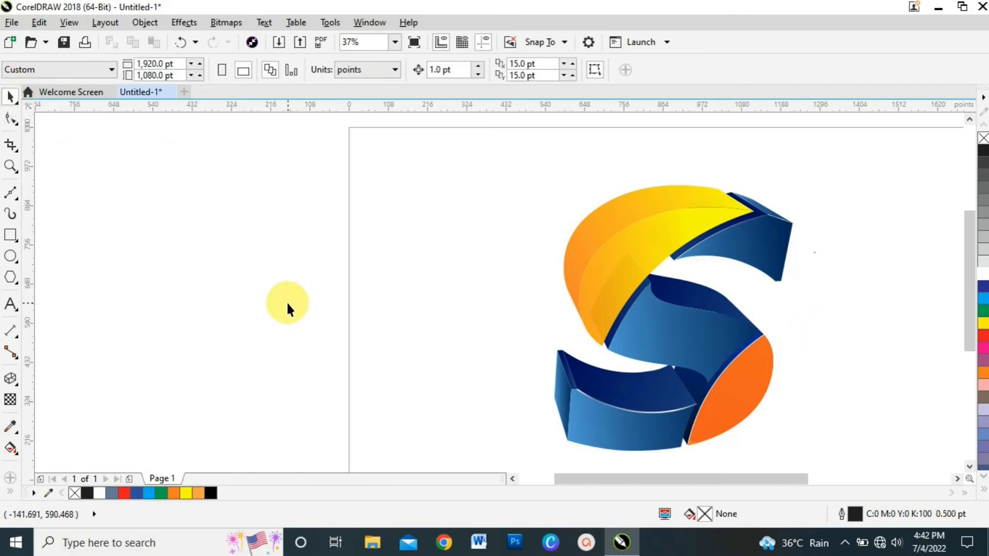
Draw a straight Bézier line on the S's lower-left end, from the front face's upper corner to the end's top corner
click(15, 191)
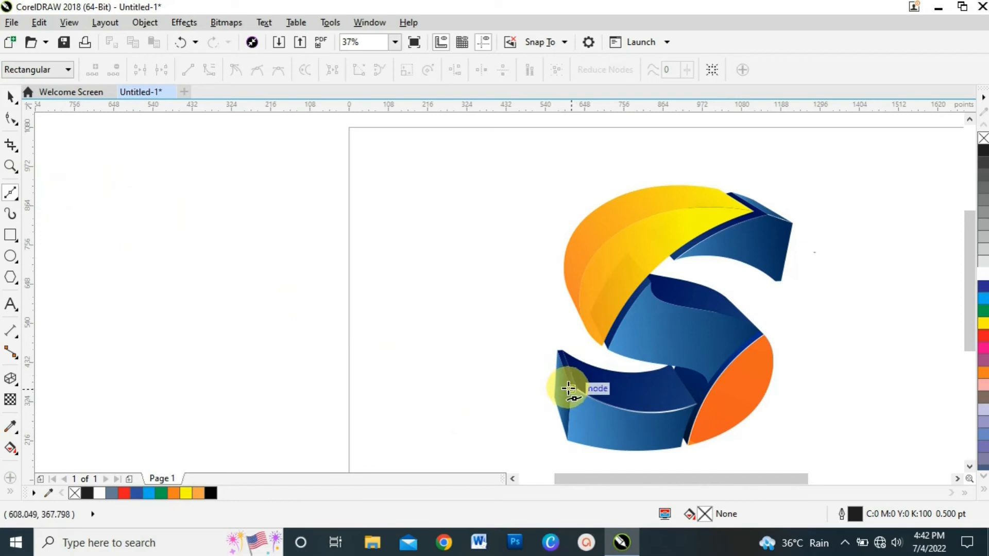
click(570, 390)
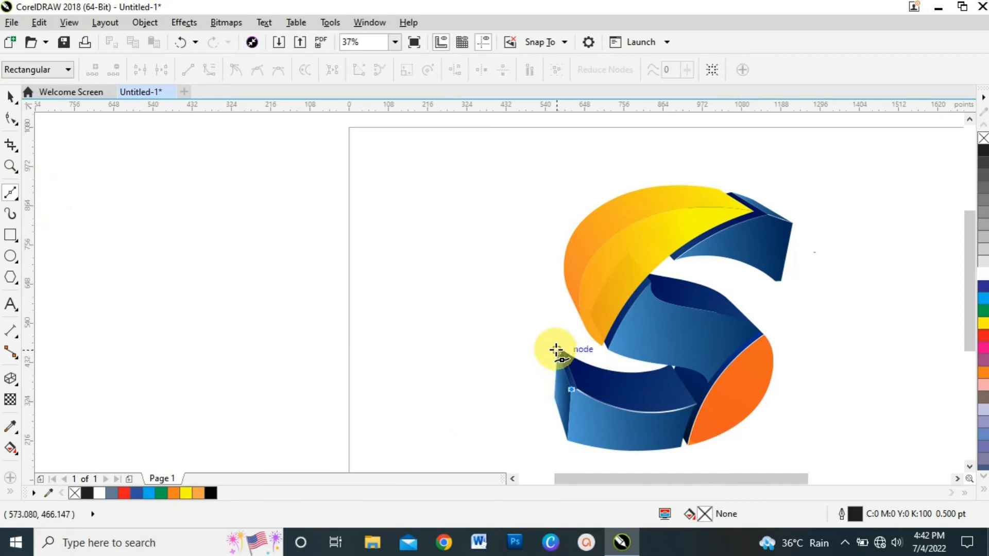
click(557, 351)
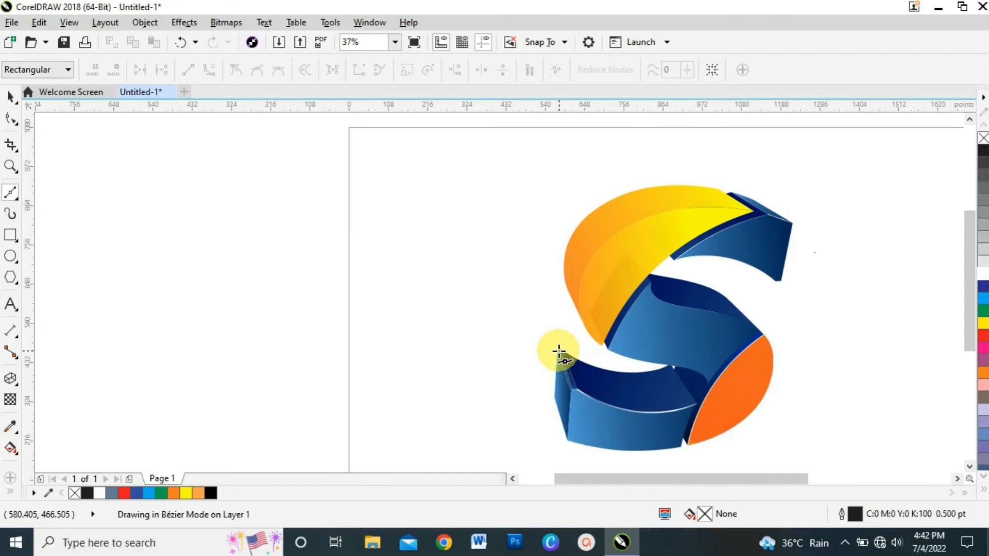
Give the new line on the S's lower-left end a white 3 pt outline placed behind the fill
key(F12)
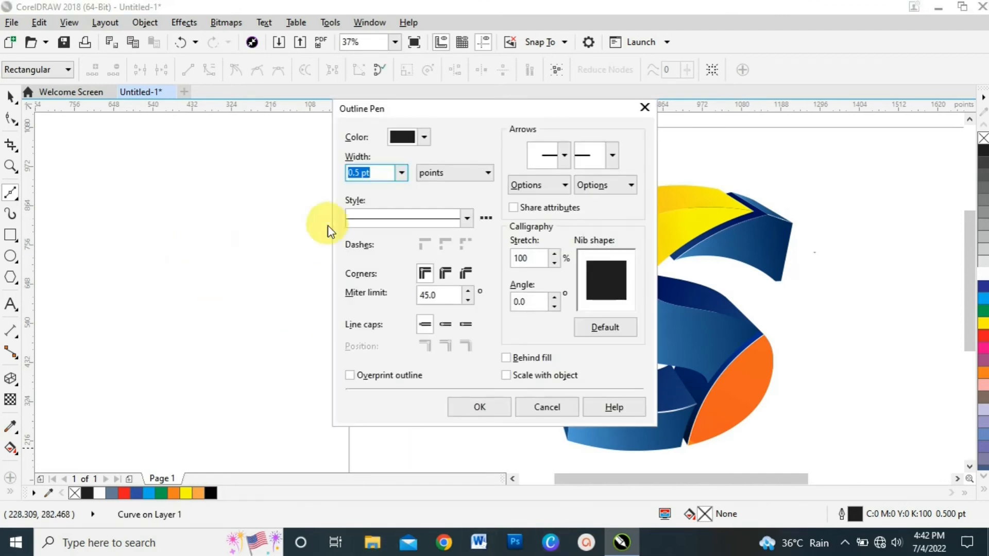
click(400, 173)
click(363, 263)
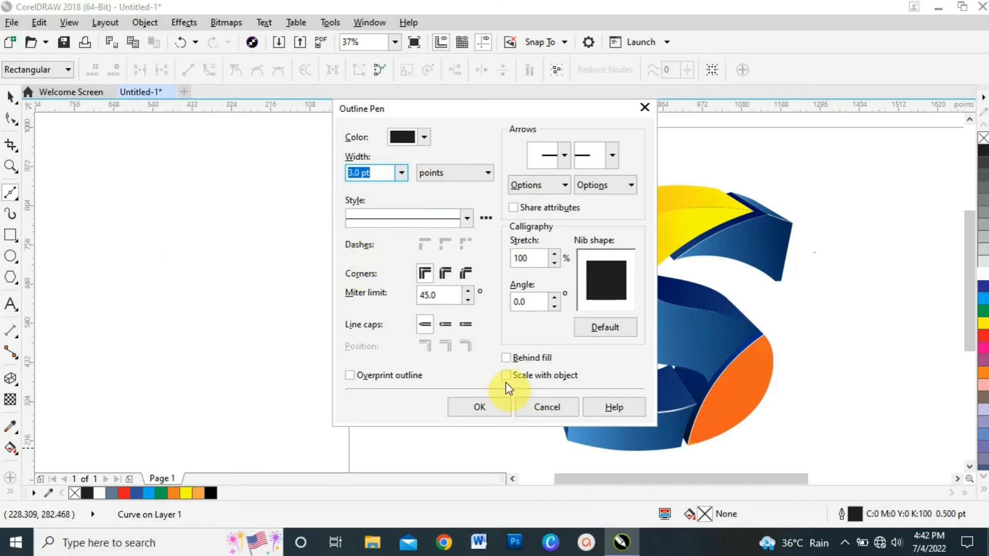
click(507, 358)
click(504, 402)
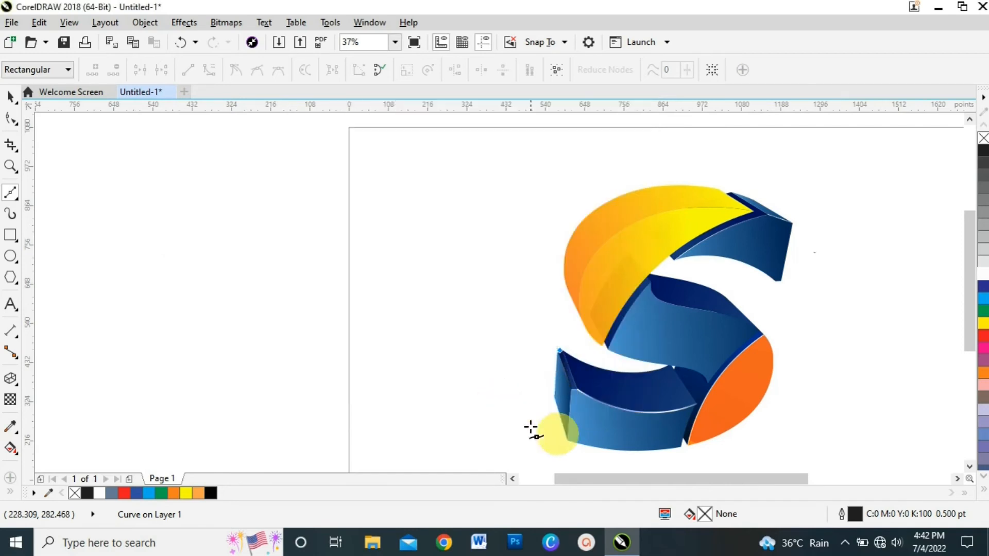
right_click(985, 274)
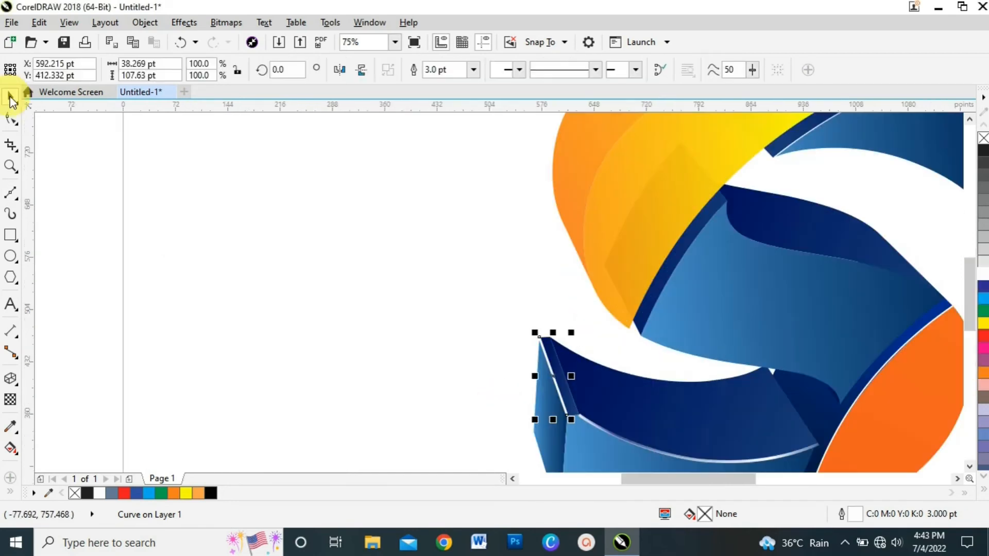
Apply a linear transparency along the lower-left end's line, fading from opaque below to 100% at the upper corner, with a 27% midpoint node
click(380, 326)
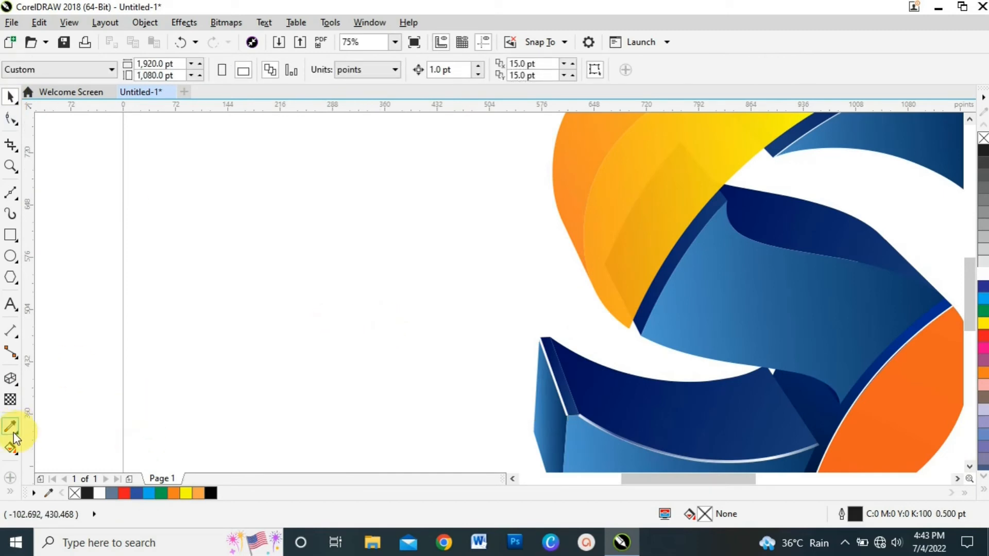
click(10, 400)
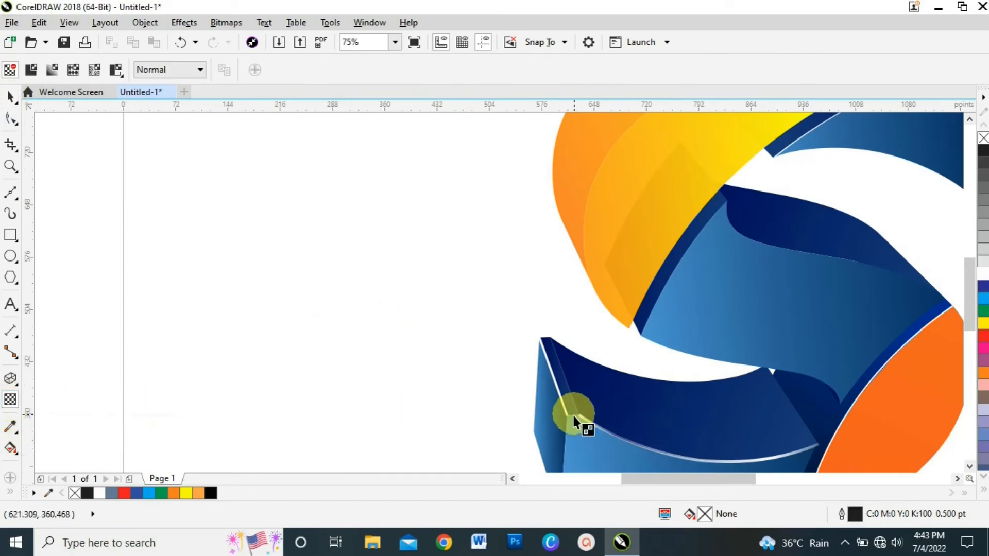
drag(568, 413, 546, 343)
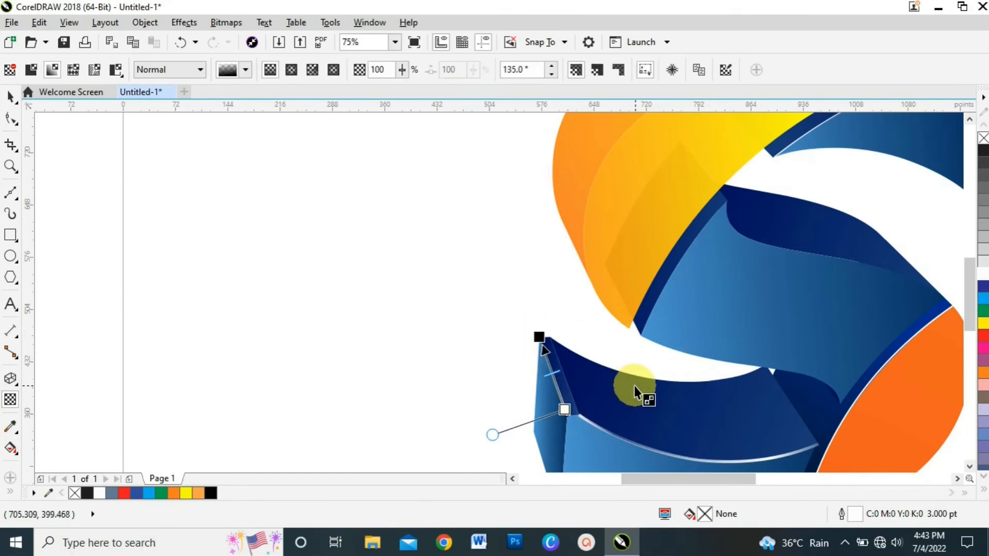
double_click(555, 379)
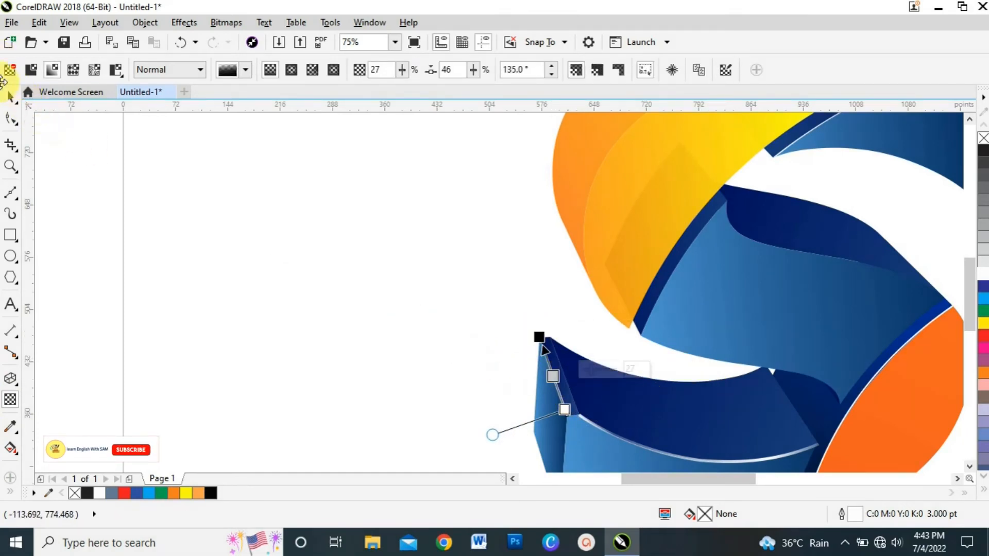
click(15, 96)
click(184, 234)
key(F3)
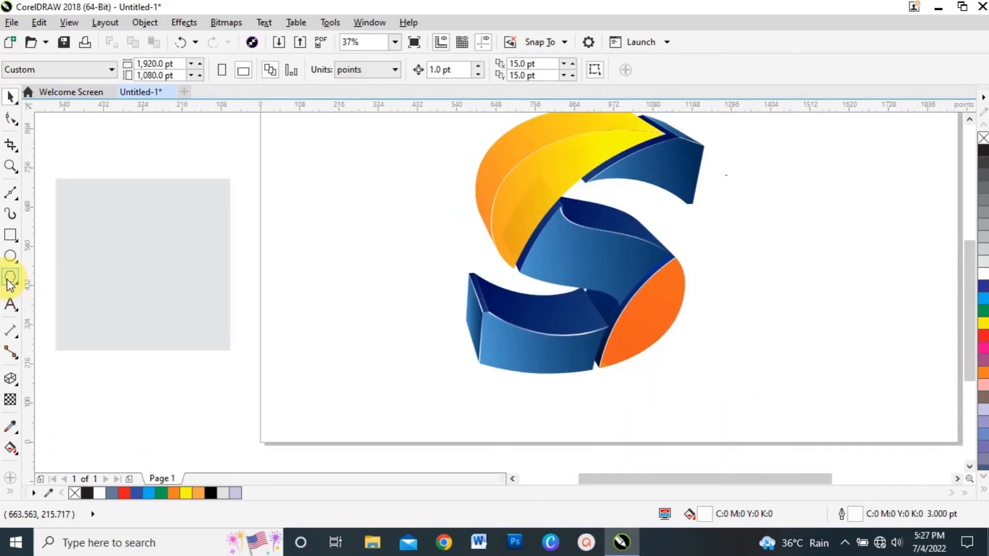
Draw a polygon about 283 × 270 pt on the grey square and set it to 8 sides
click(10, 277)
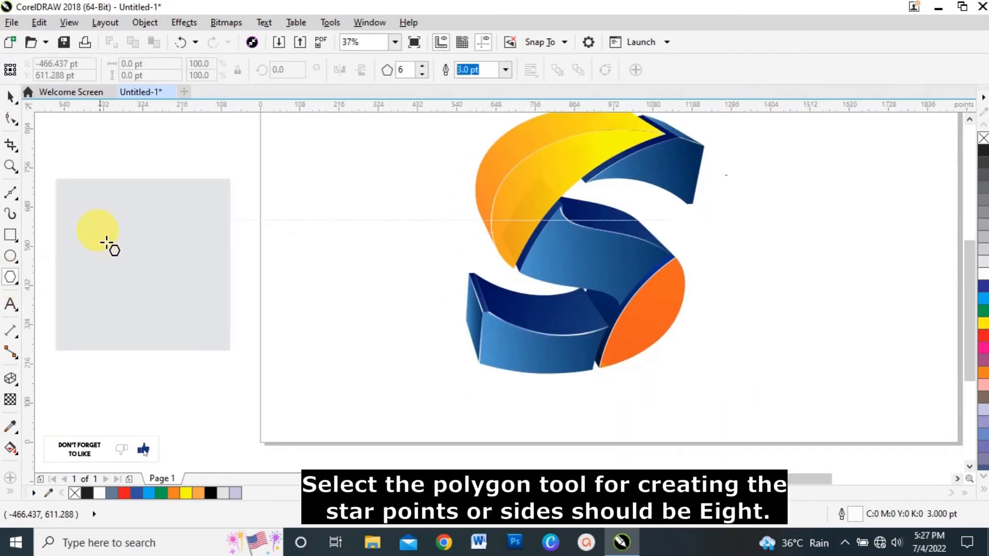
drag(95, 216, 206, 323)
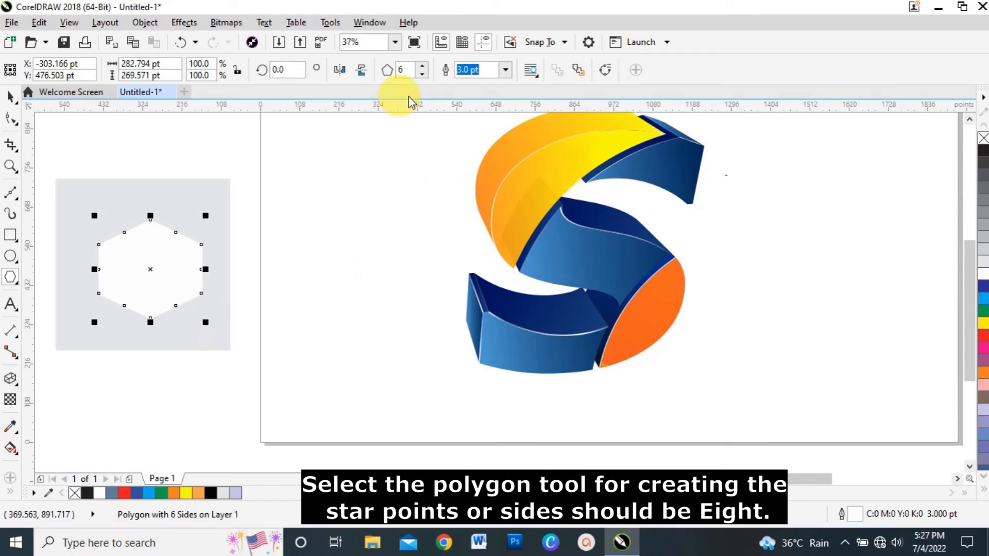
click(420, 66)
click(420, 67)
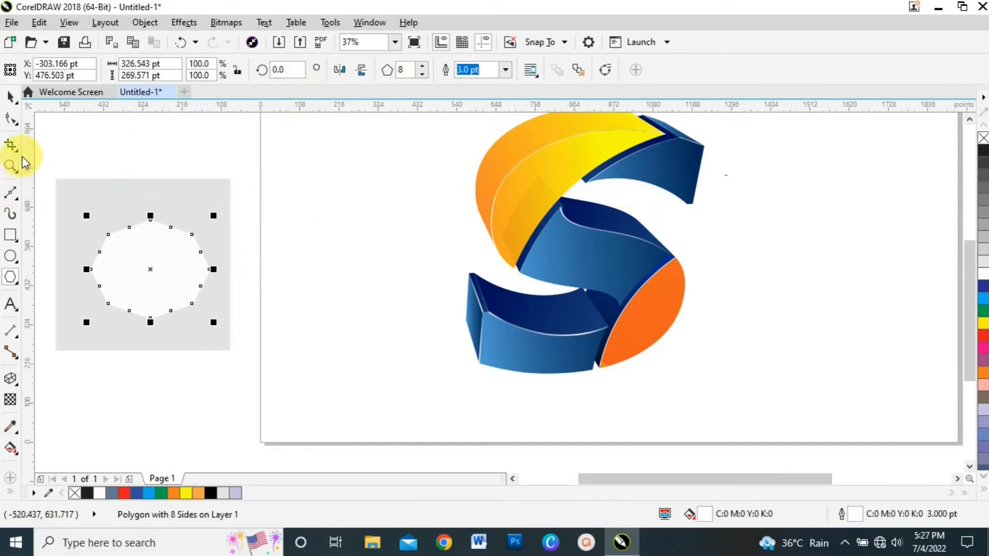
Pull the polygon's upper node inward to form an eight-pointed star and convert the star to curves
click(11, 121)
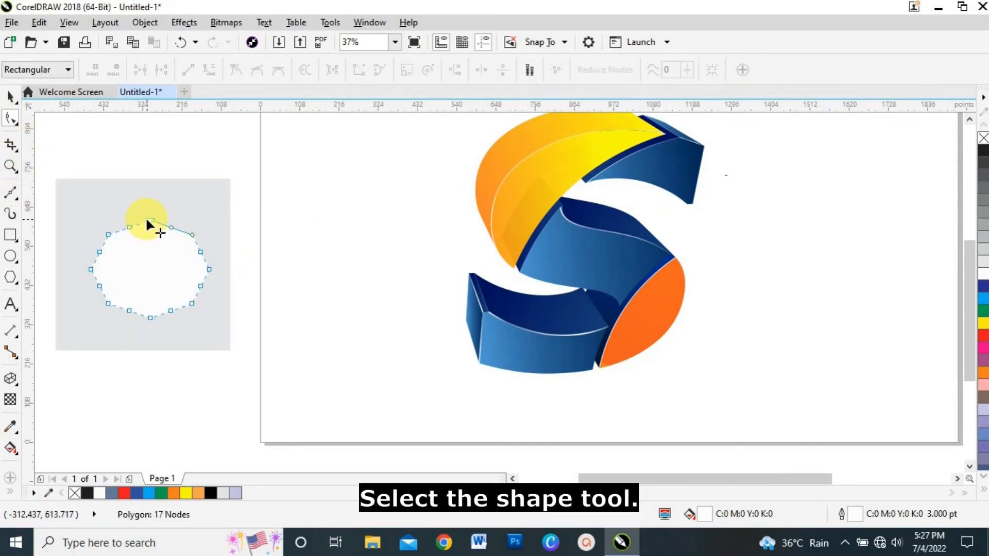
drag(150, 221, 150, 256)
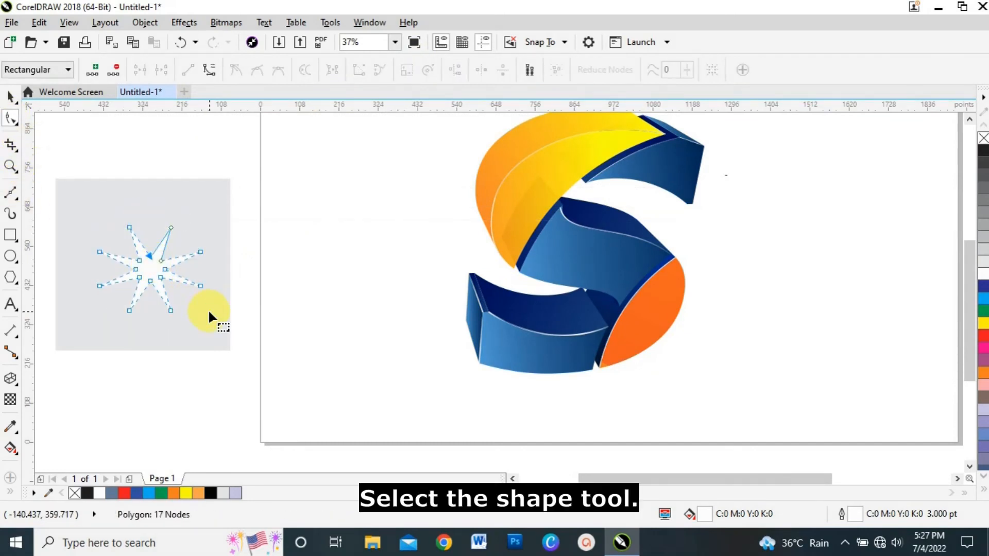
click(14, 101)
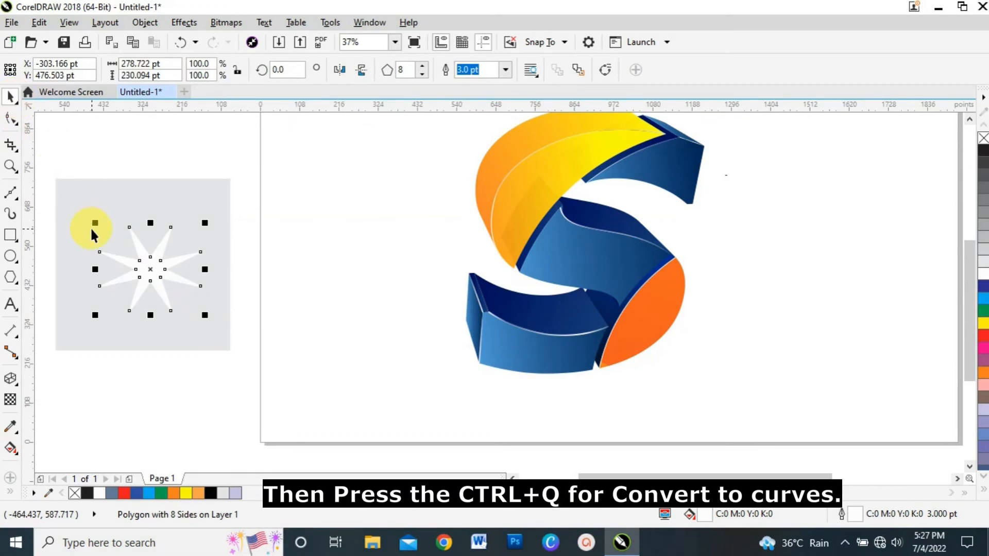
key(ctrl+q)
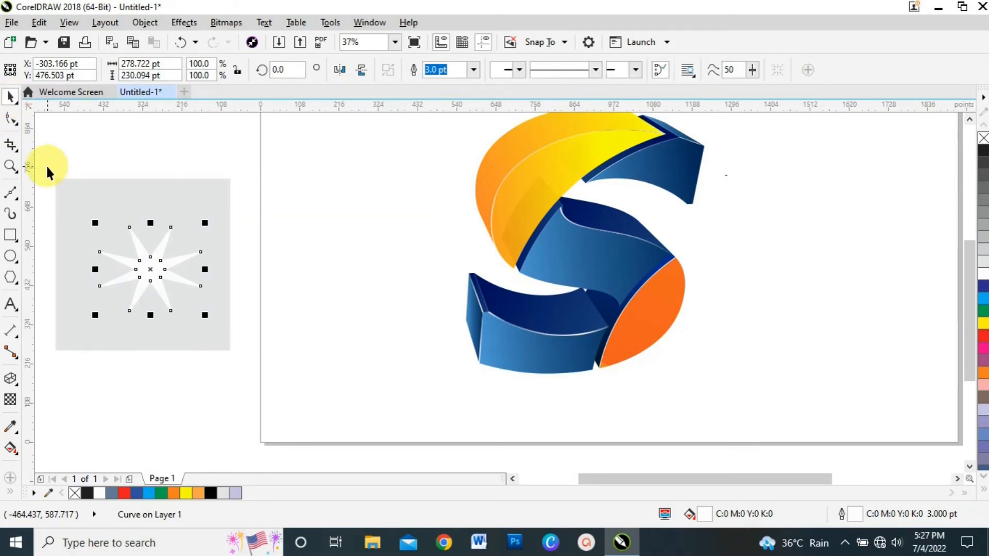
Lengthen the star's upper-left and lower-right points by moving their tip nodes outward
click(10, 118)
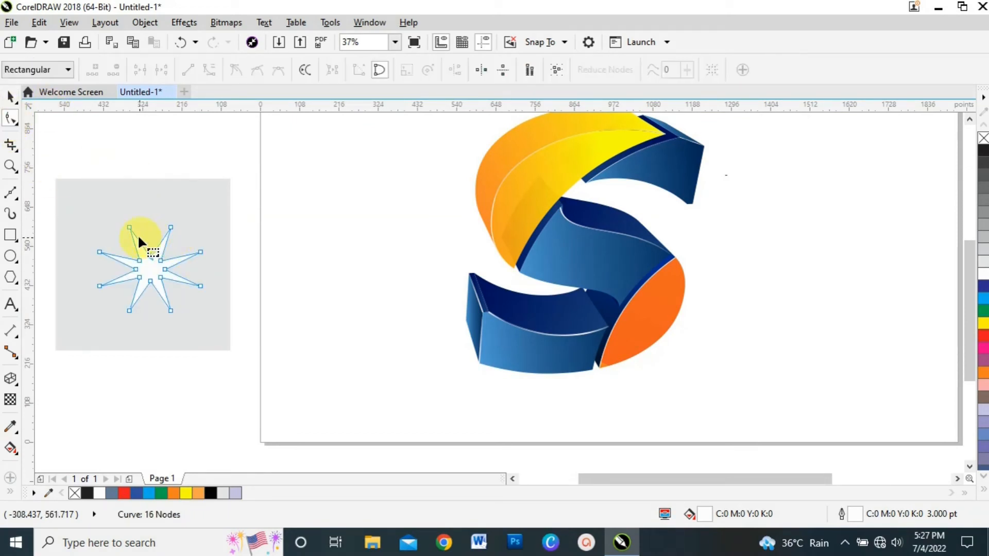
drag(129, 227, 118, 207)
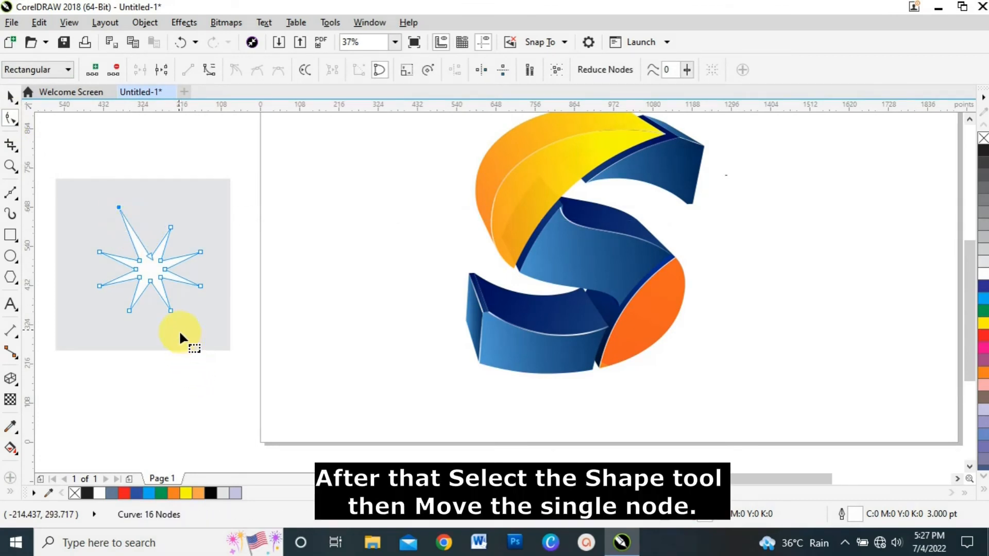
drag(171, 315, 181, 334)
click(11, 97)
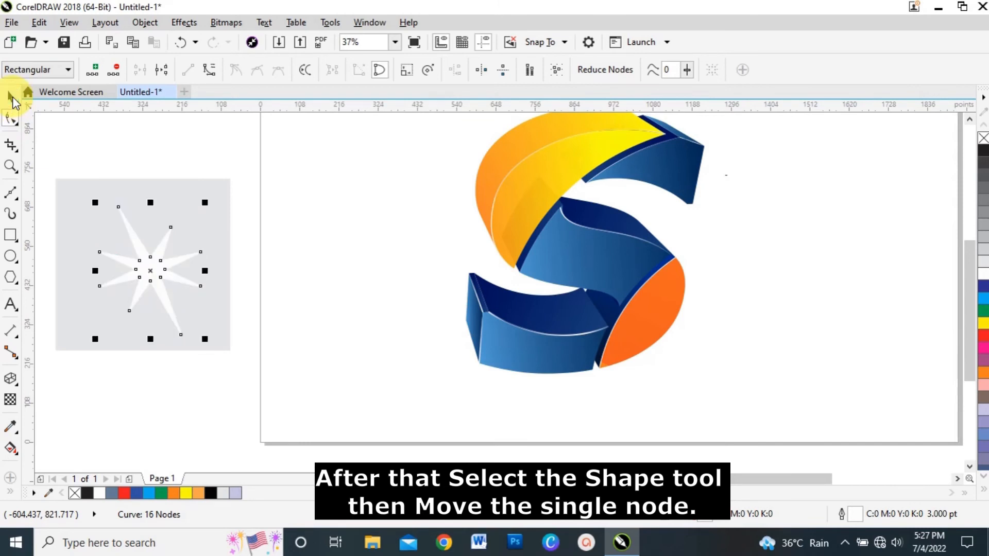
Convert the star to a bitmap and apply a Gaussian Blur with a 20.6 pixel radius
click(227, 22)
click(240, 40)
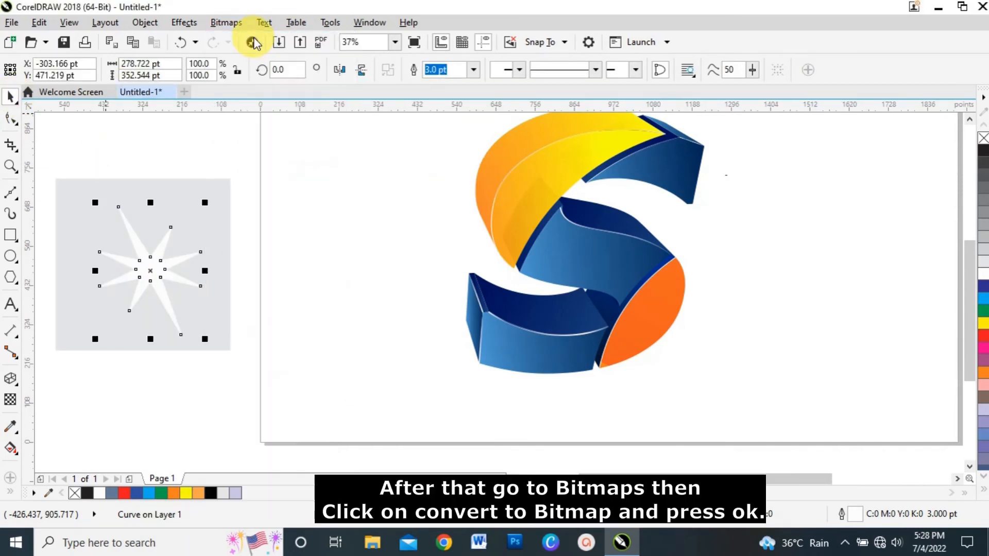
click(451, 345)
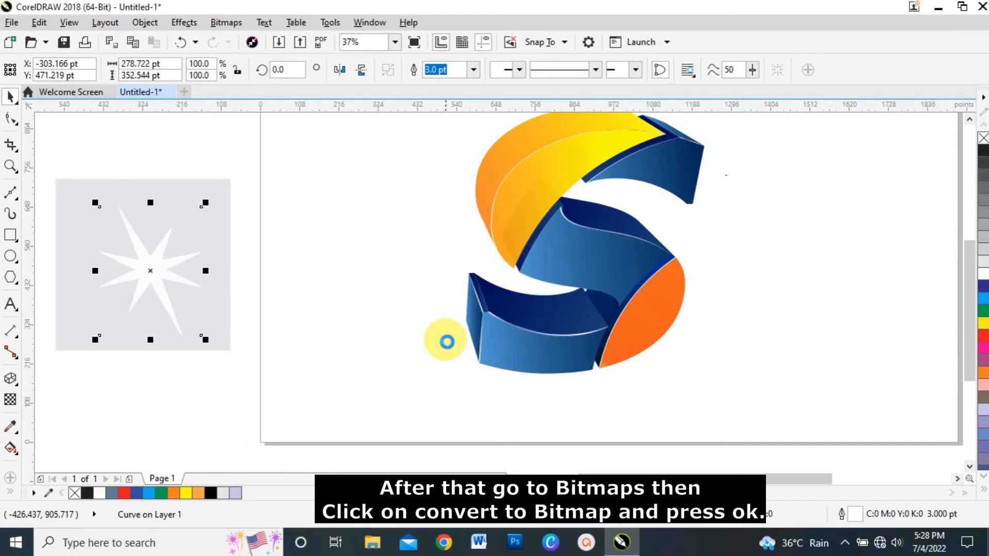
click(227, 23)
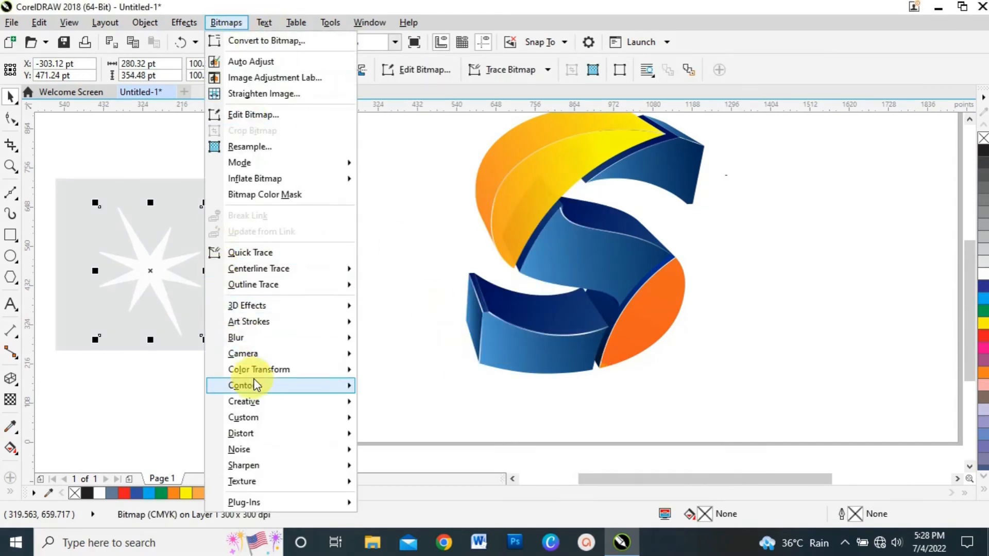
mouse_move(268, 340)
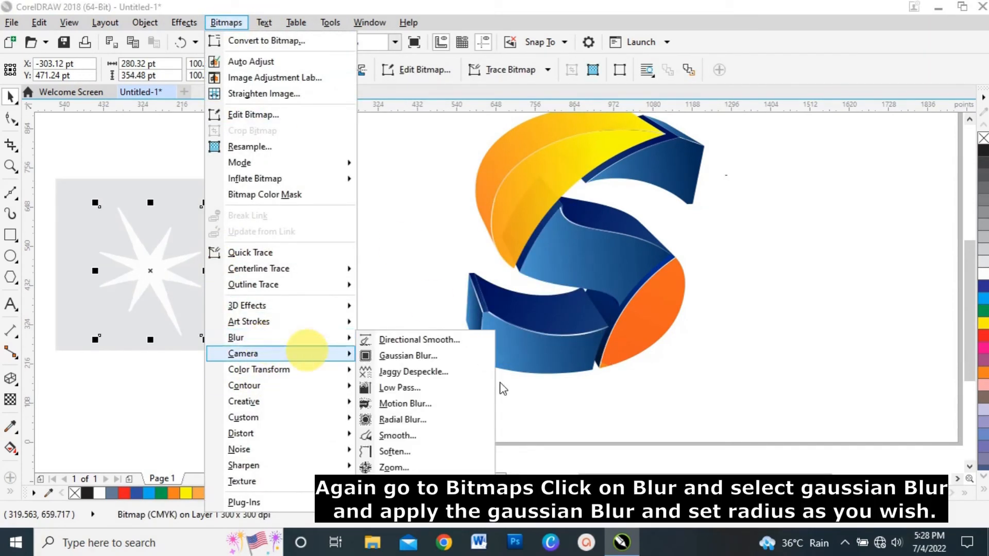
click(431, 356)
click(420, 258)
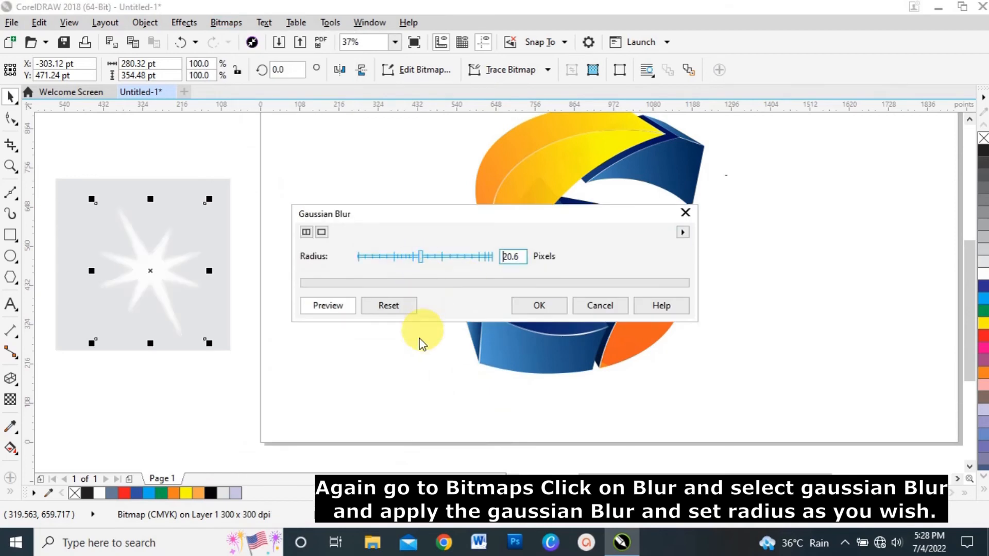
click(539, 306)
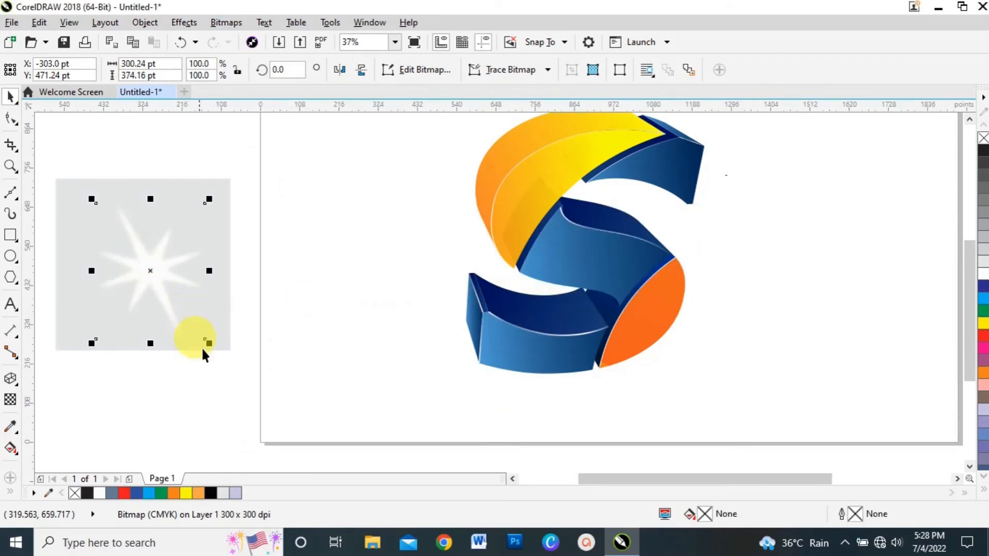
Place the blurred star on the front corner of the S's lower-left end, scaled down to about 85 × 106 pt
drag(209, 343, 178, 306)
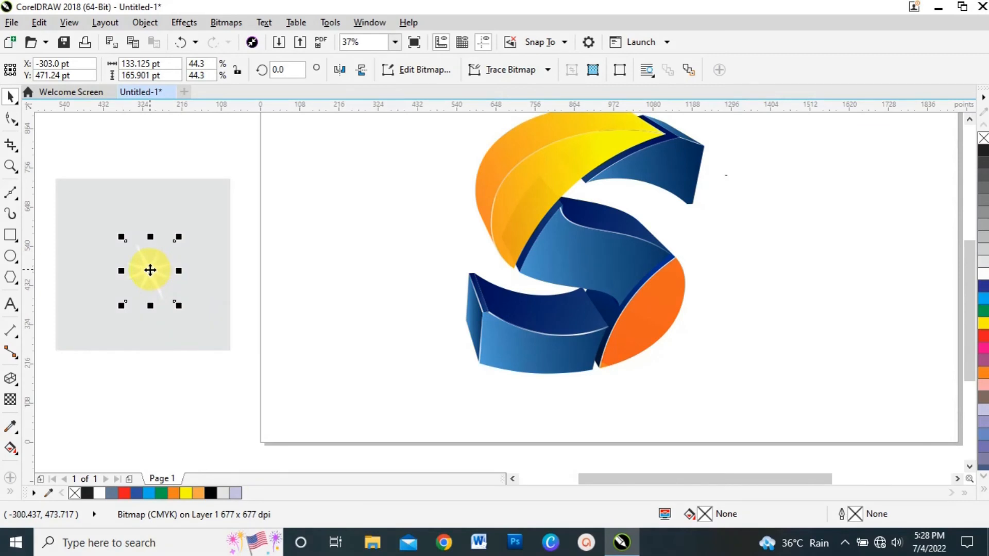
drag(150, 270, 490, 321)
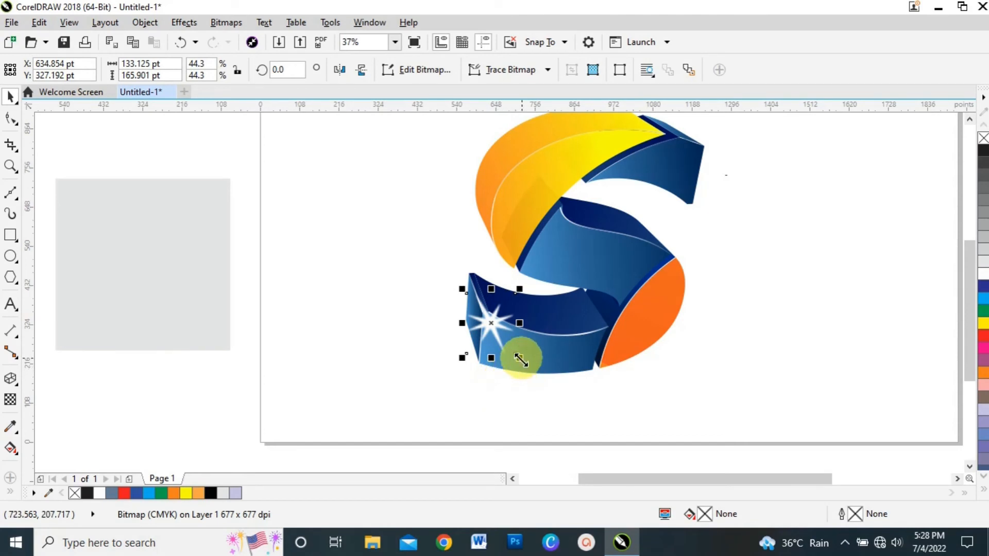
drag(521, 359, 513, 332)
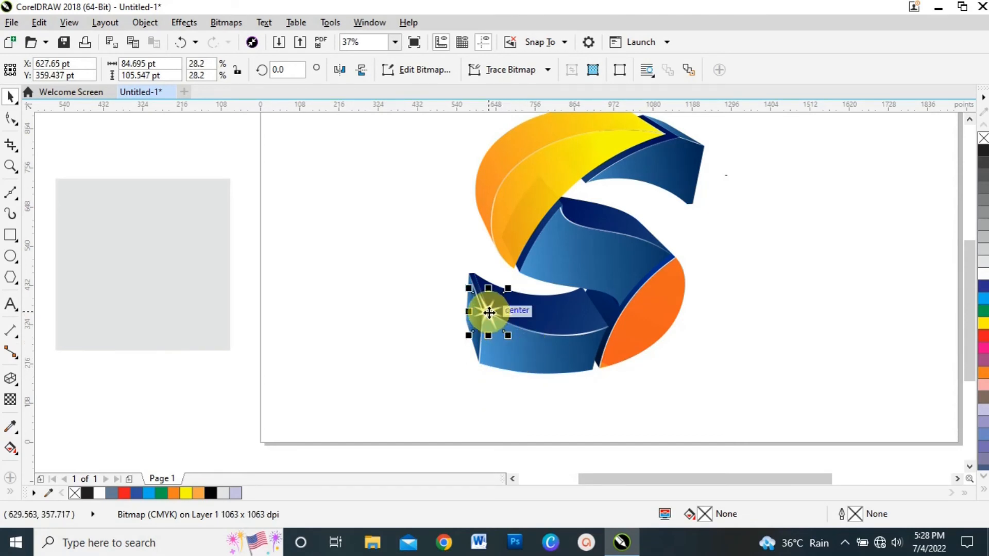
Place star copies on the S's upper-right end and the middle band's right corner, scaled to about 22.4% and 18.5%
drag(489, 312, 661, 266)
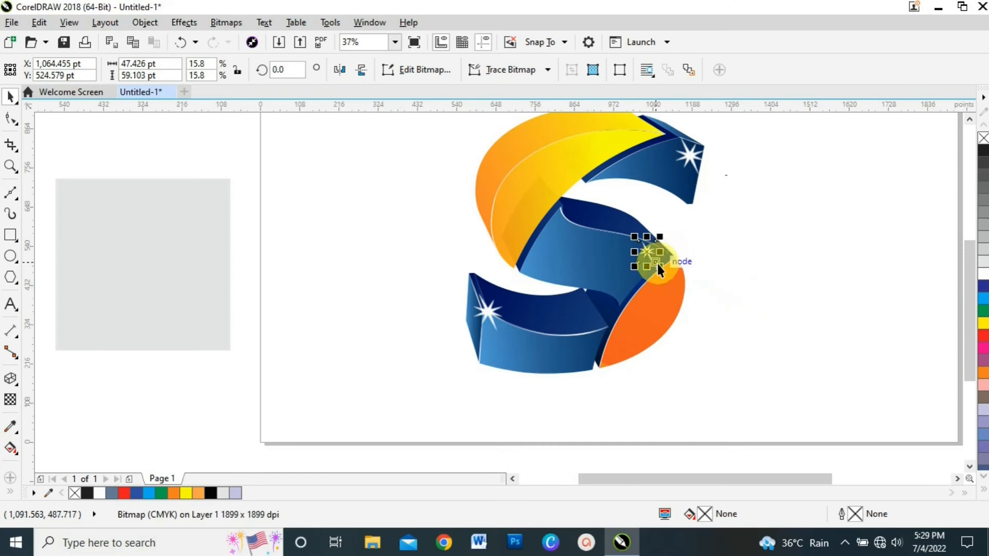
mouse_move(658, 261)
mouse_down()
mouse_move(644, 254)
mouse_move(662, 254)
mouse_up()
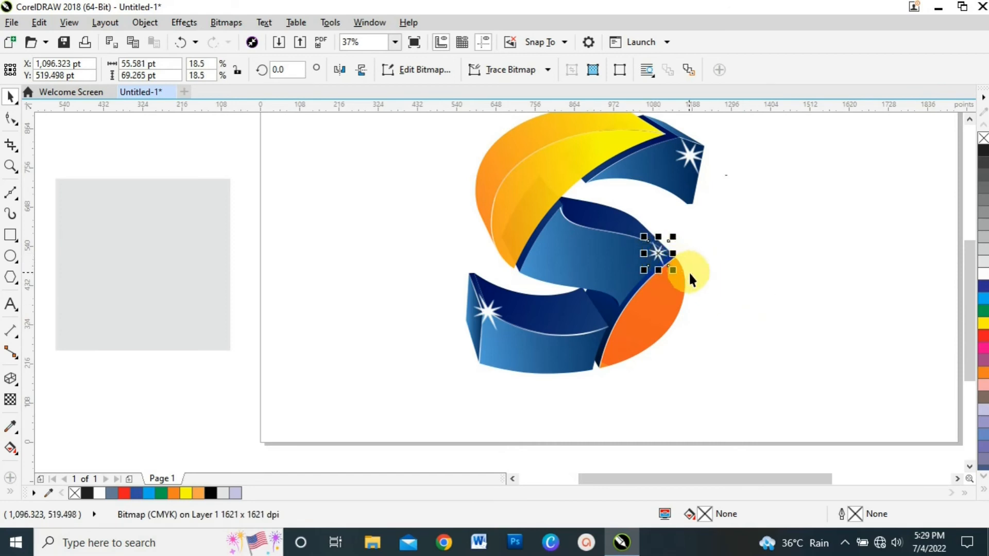
click(690, 150)
mouse_move(710, 178)
mouse_down()
mouse_move(702, 164)
mouse_move(702, 172)
mouse_up()
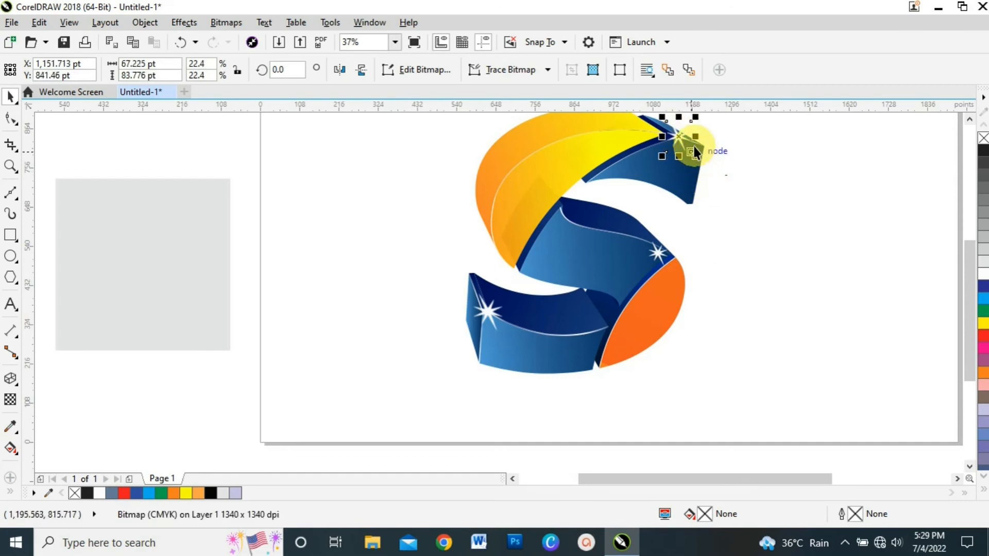
Shrink the lower-left star to about 62 × 77 pt and copy it onto the dark inner face, orange face's lower tip, yellow edge and yellow lower tip
click(485, 311)
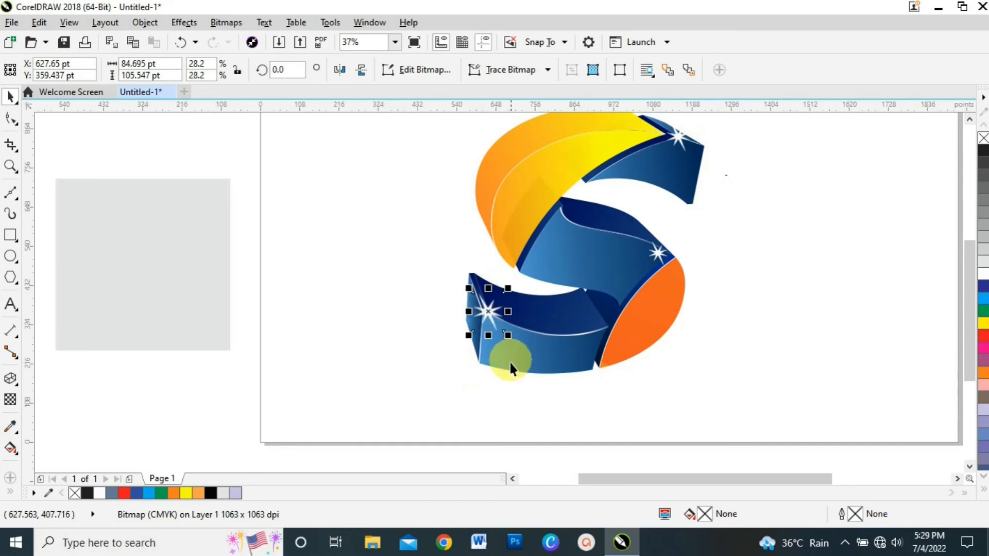
drag(506, 334, 498, 323)
drag(484, 307, 579, 302)
drag(569, 147, 514, 214)
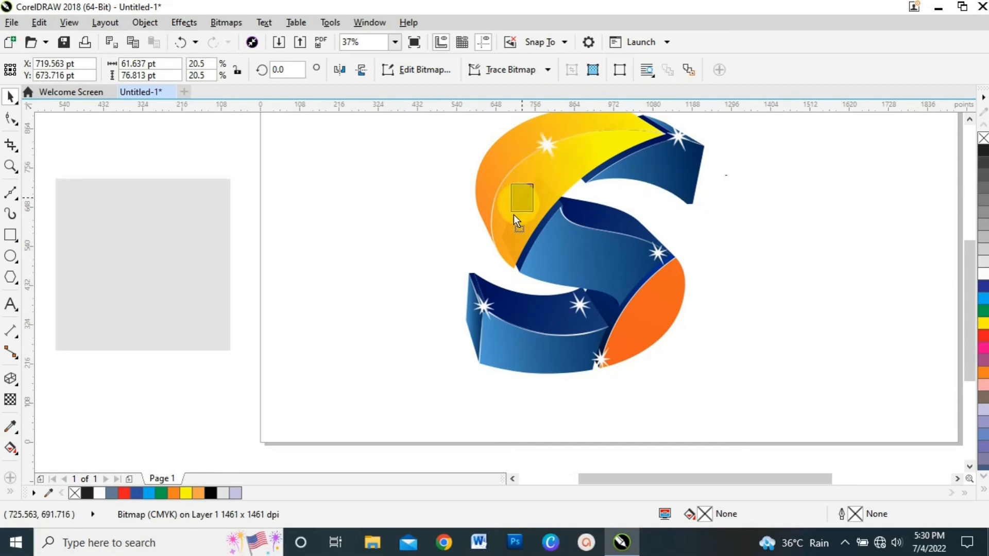
drag(496, 249, 512, 261)
key(Escape)
Fine-tune the lower-left, upper-right and middle-right stars, scaling the middle-right one to about 16.3% with a rotation of about 19°
click(486, 305)
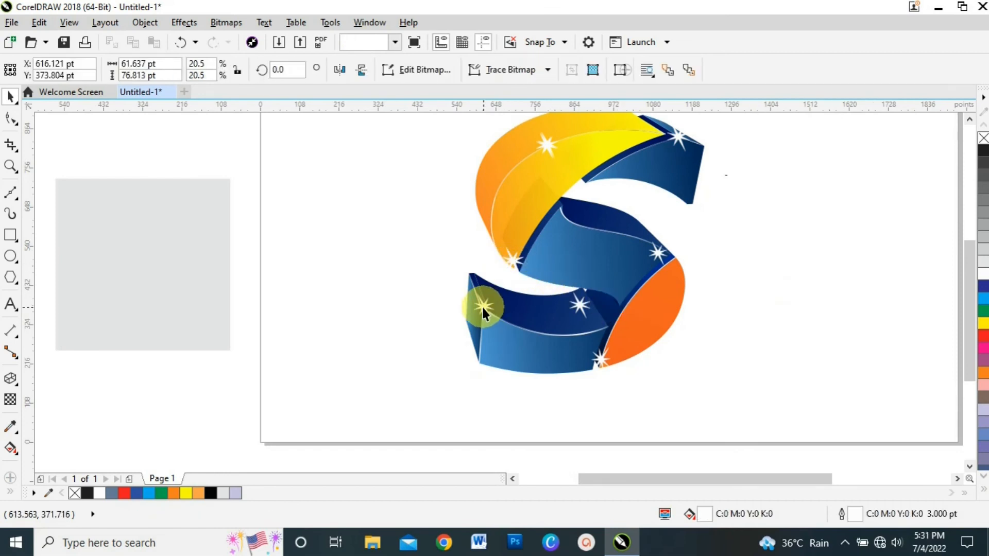
click(682, 131)
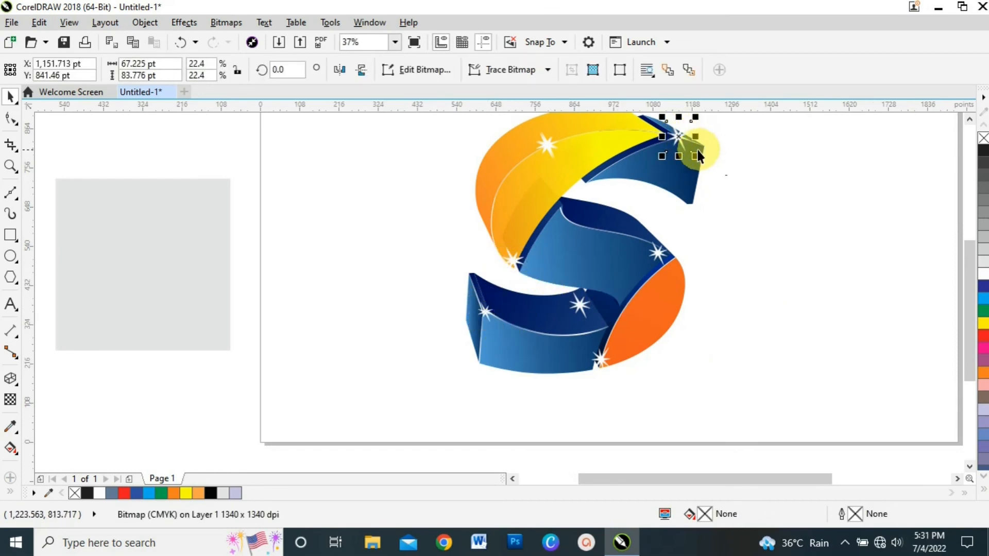
click(655, 251)
drag(672, 267, 675, 264)
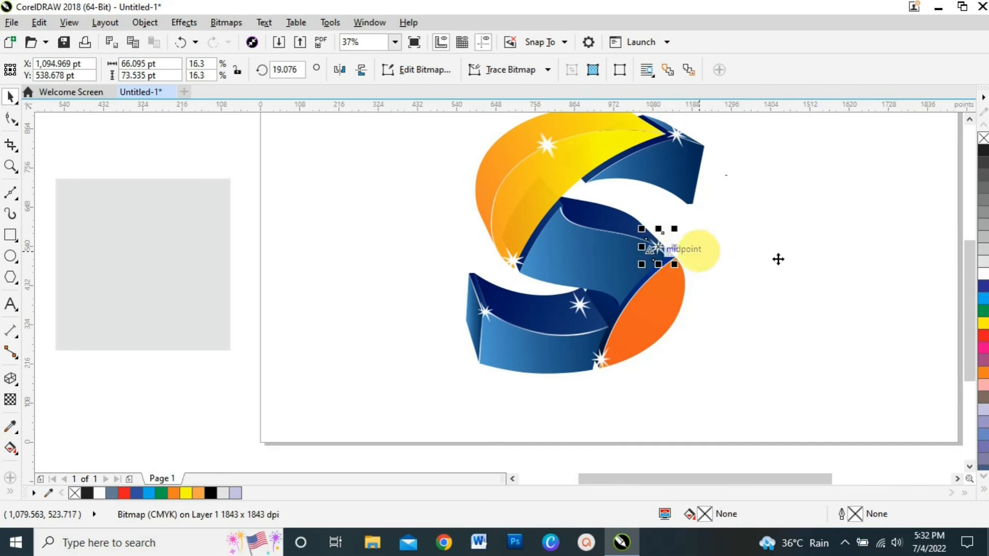
Shrink the star on the yellow face's lower tip and place a star copy on the middle band's upper-left corner
click(516, 255)
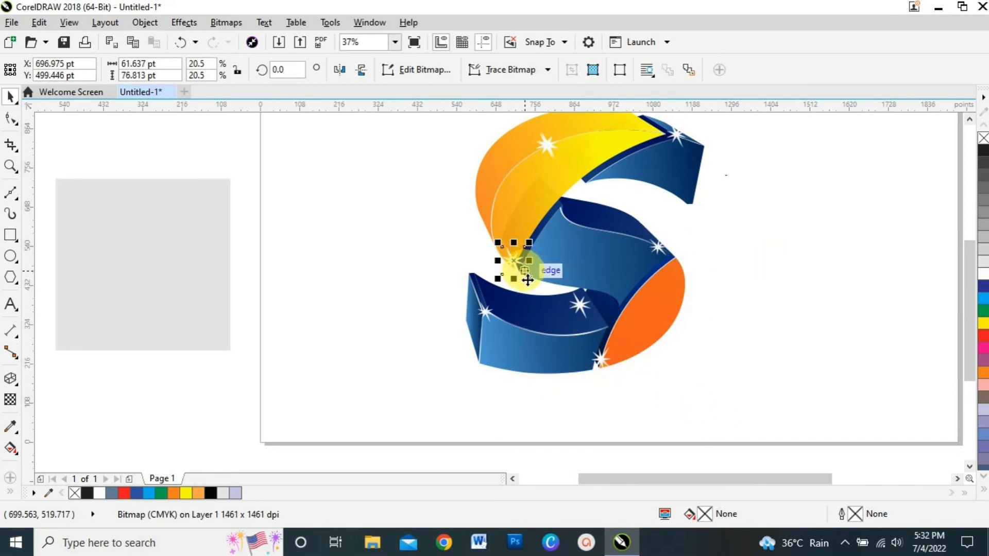
click(594, 215)
drag(594, 214, 565, 209)
Scale the dark inner face's star to about 14.7% and move it to the corner beside the orange face
drag(579, 305, 600, 327)
drag(590, 315, 603, 325)
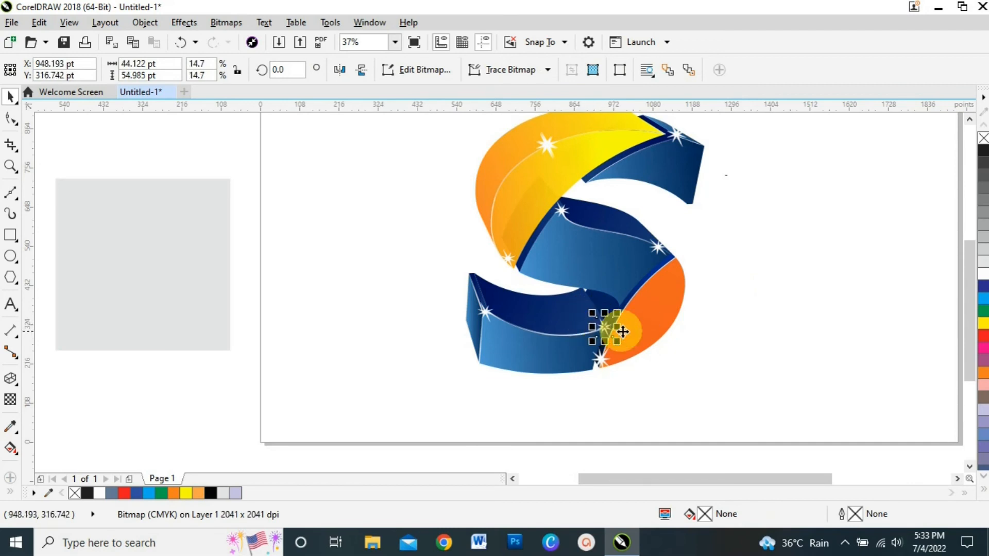
click(683, 339)
Select the whole S with its highlights and stars and group all the objects
scroll(685, 347, down, 2)
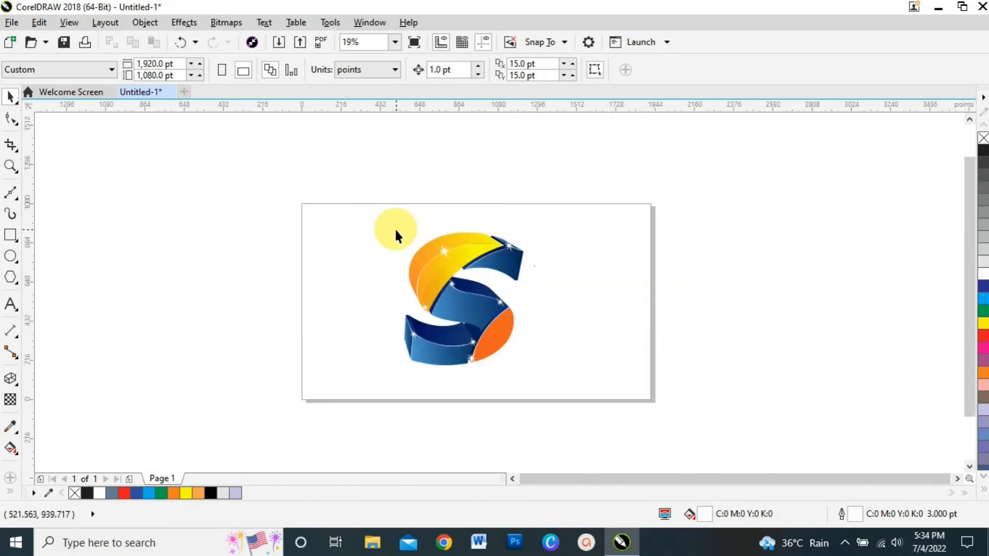
drag(515, 363, 555, 379)
key(ctrl+g)
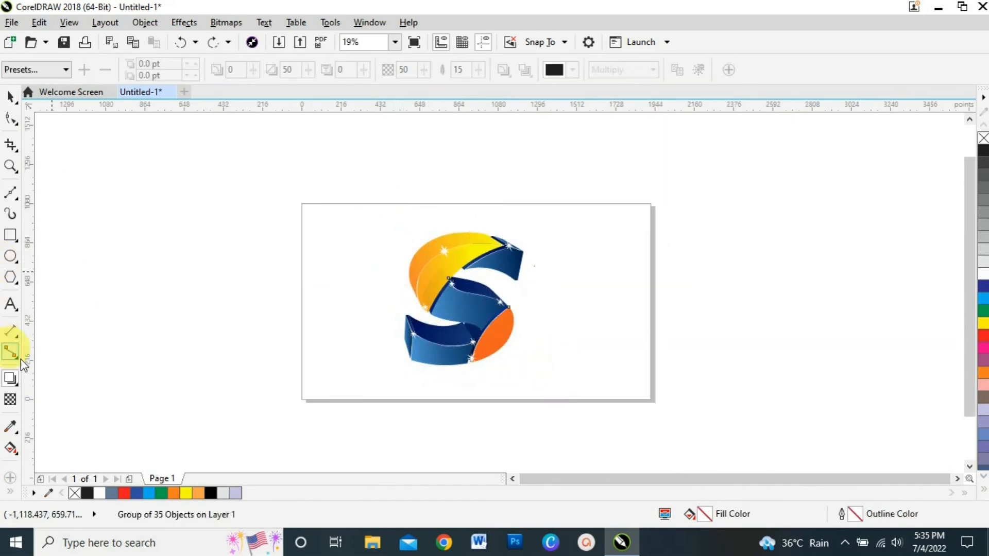
Apply a drop shadow running from the S's top to just below its base, coloured blue C100 M82 Y11 K2
click(17, 385)
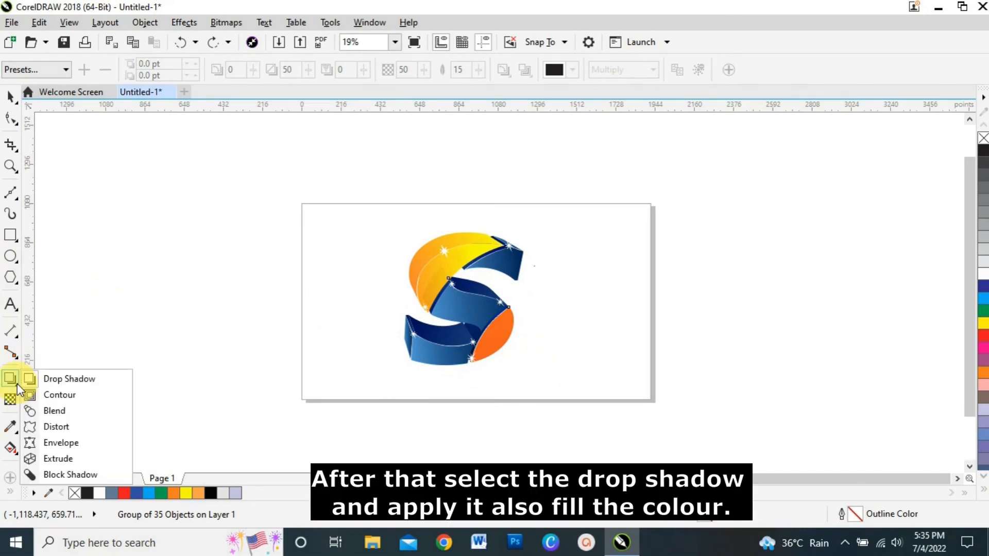
click(72, 379)
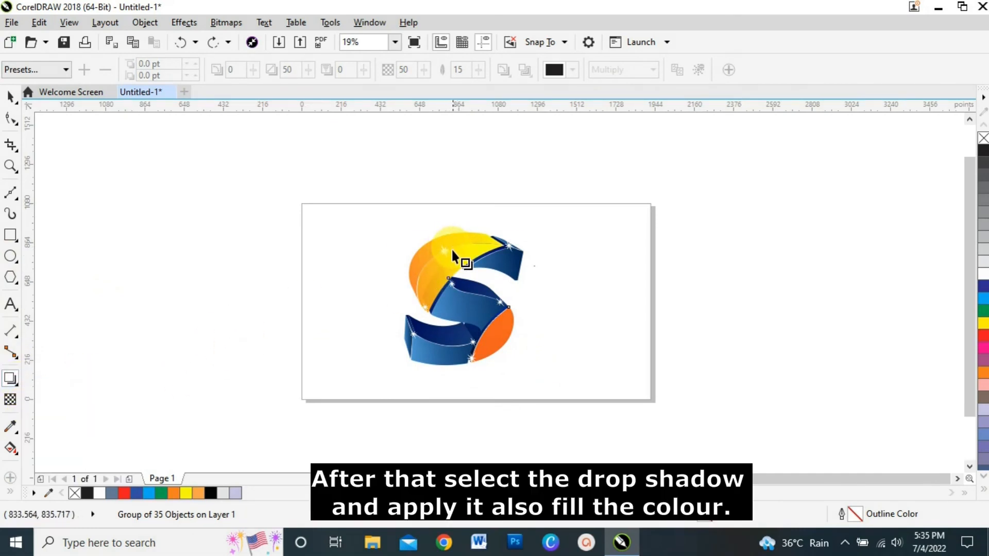
drag(452, 249, 478, 382)
click(572, 69)
click(631, 175)
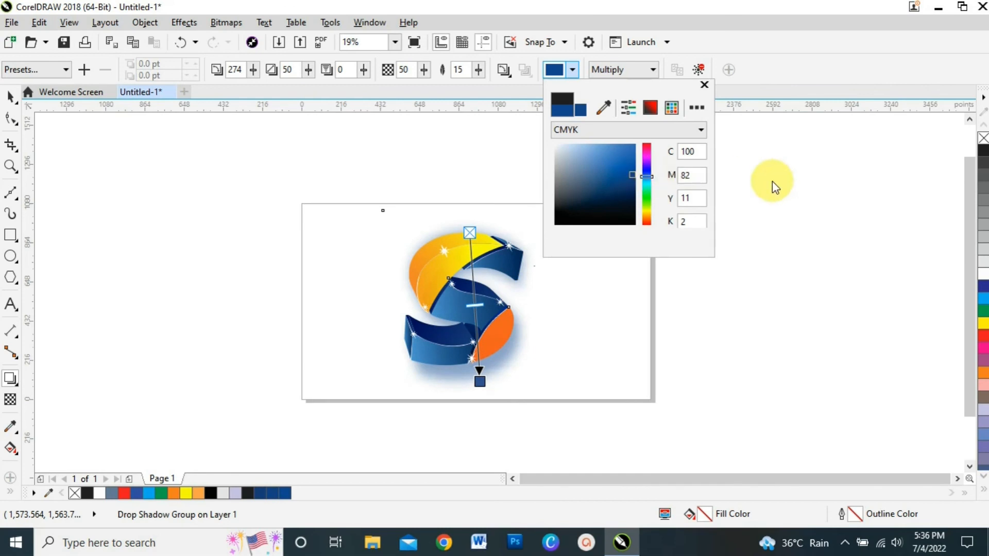
click(704, 86)
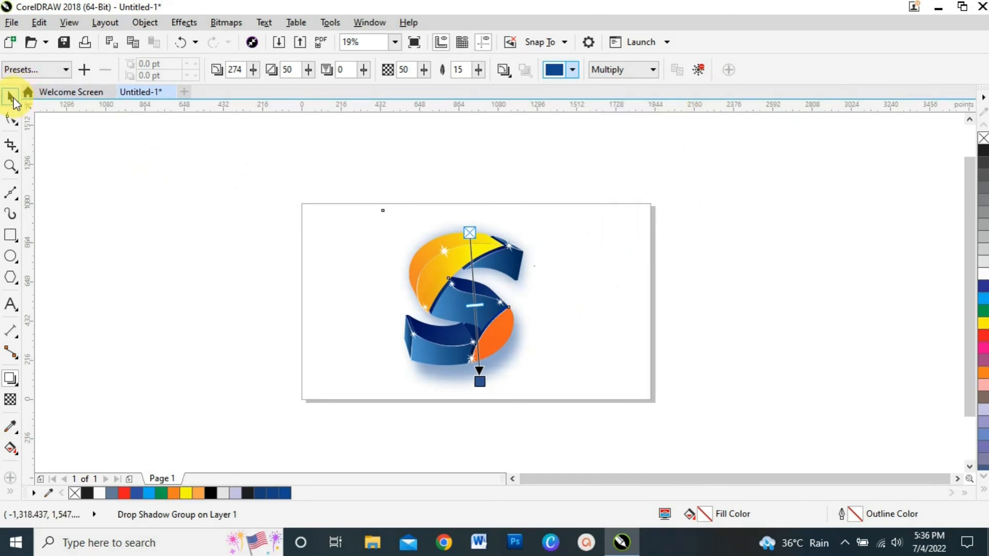
click(11, 96)
click(217, 278)
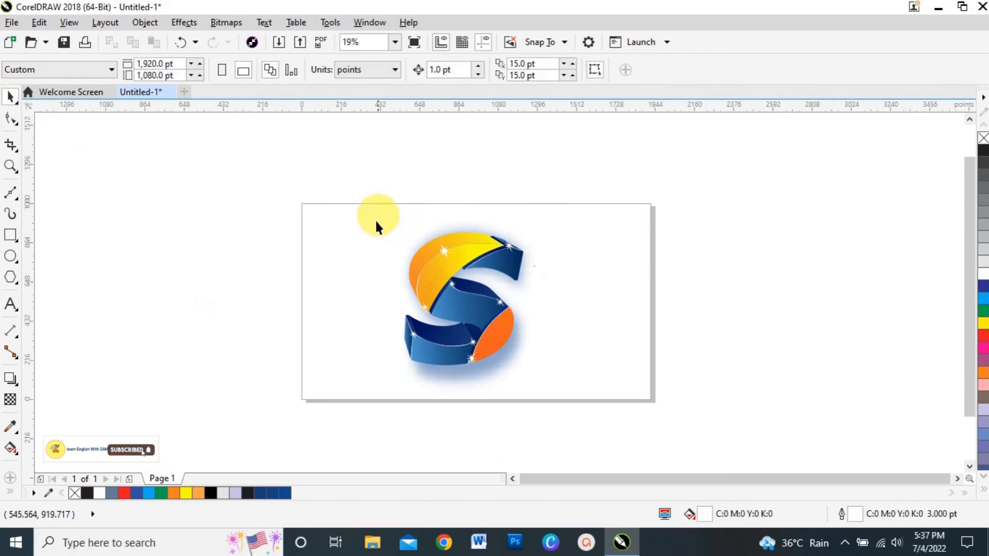
Break the drop shadow group apart, try moving the shadow sideways off the S, and undo the move
drag(362, 222, 555, 376)
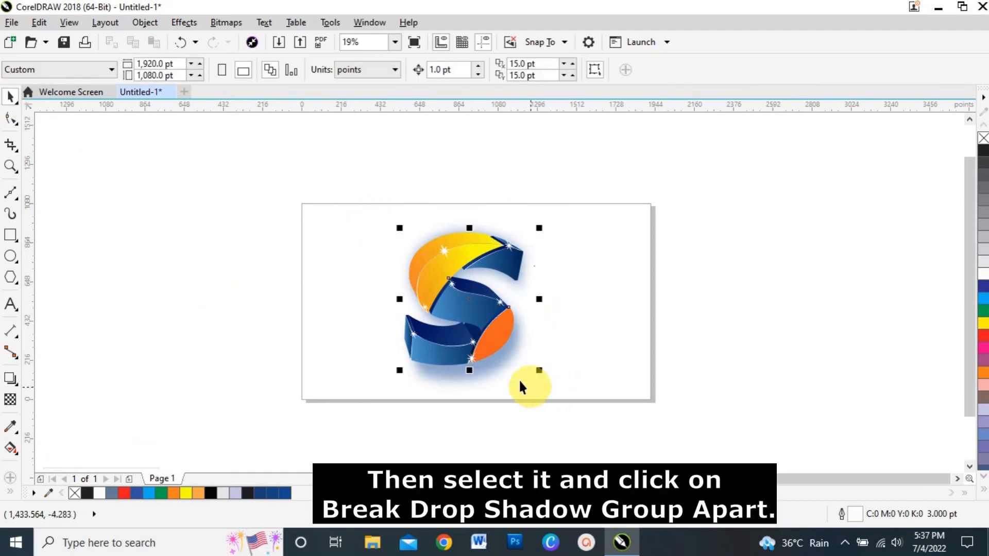
click(504, 354)
right_click(503, 352)
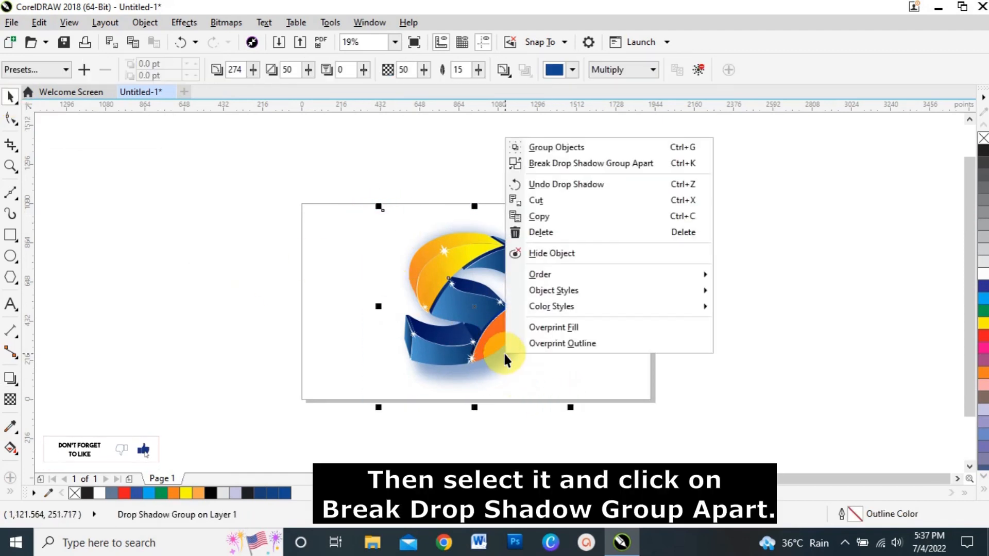
click(588, 164)
drag(509, 348, 597, 350)
key(ctrl+z)
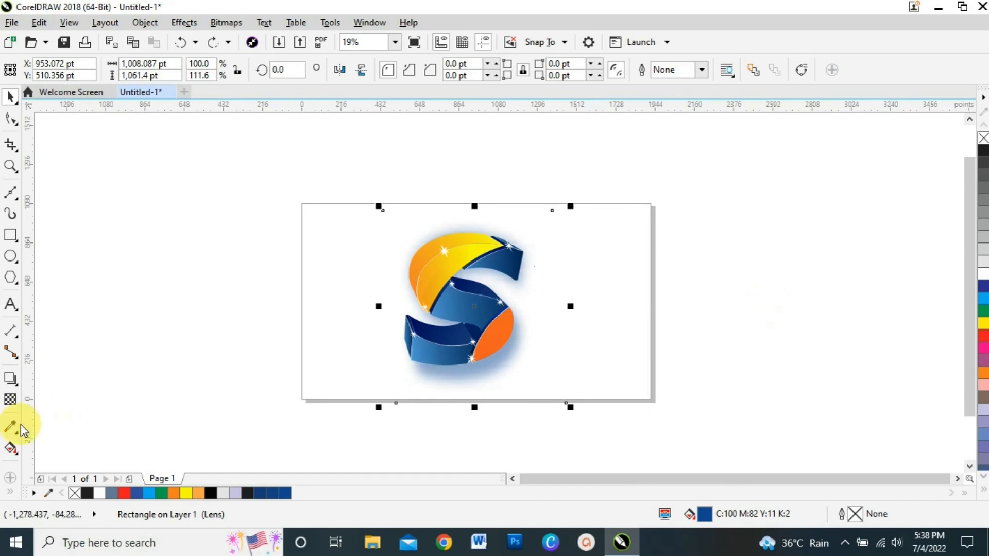
Try a second drop shadow down the S, and undo both it and the shadow break-apart
click(11, 379)
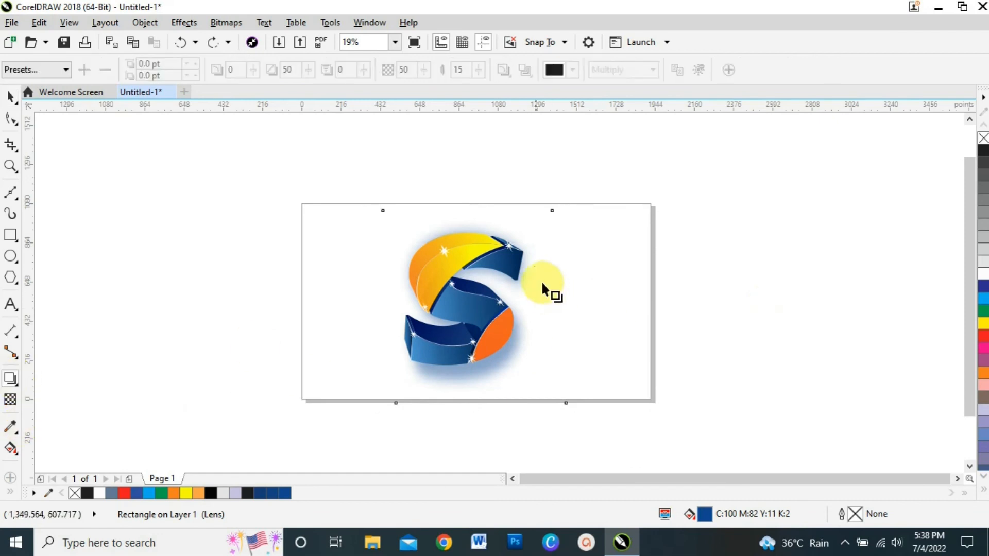
drag(470, 232, 473, 355)
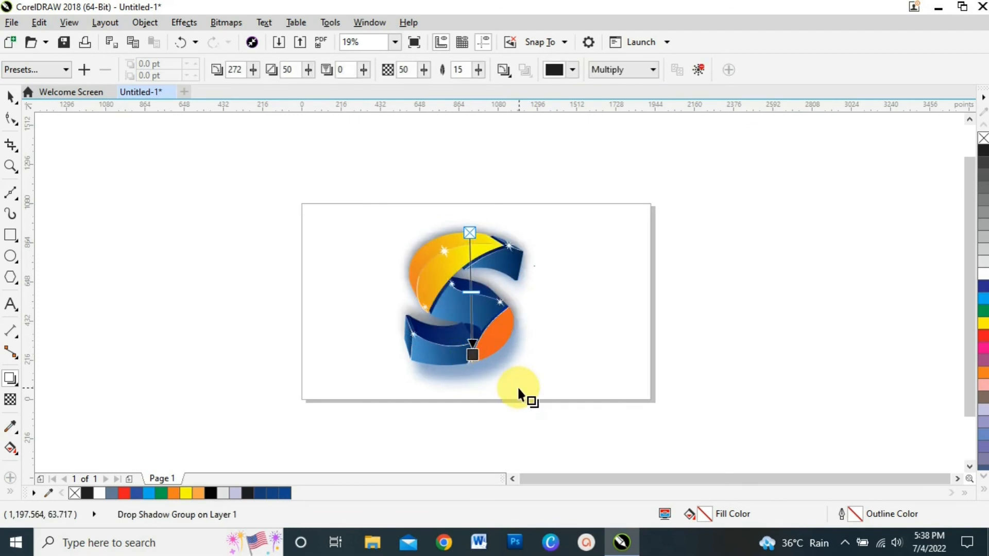
key(ctrl+z)
key(ctrl+z)
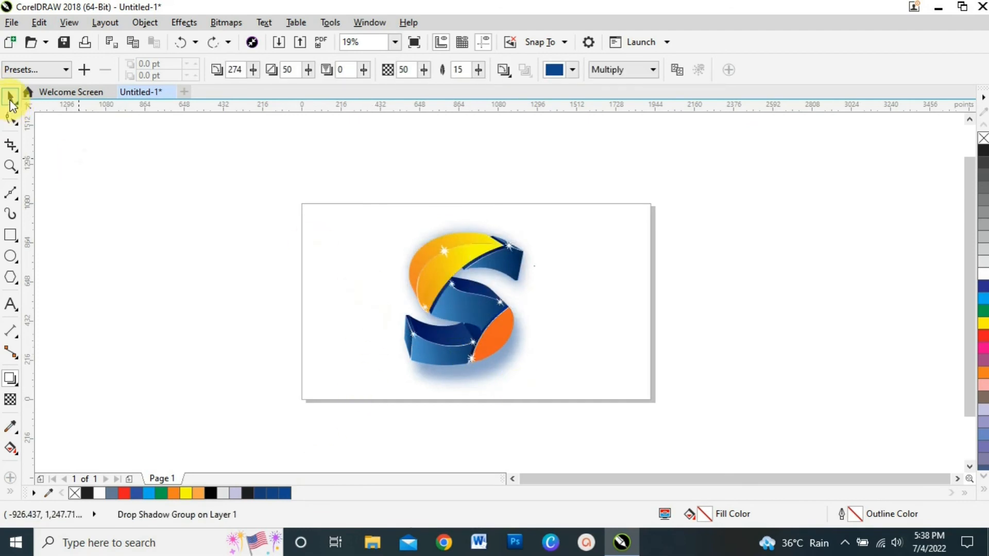
Select the shadowed S group, centre it on the page, and deselect it
click(10, 99)
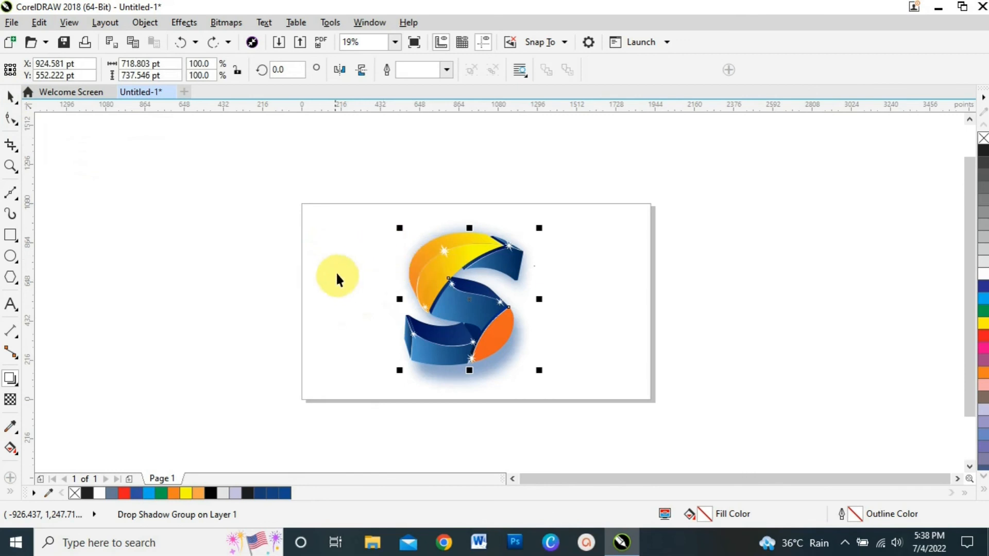
drag(351, 224, 582, 397)
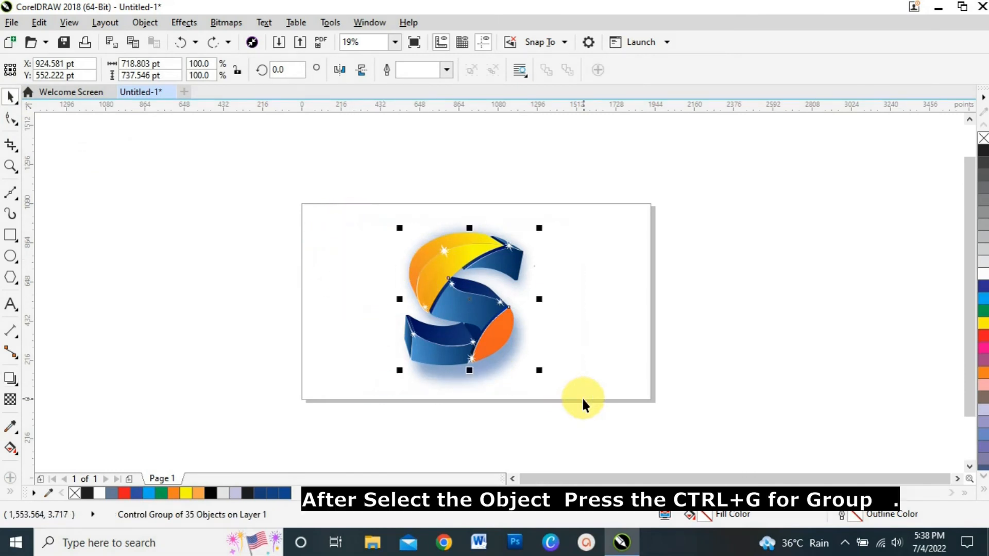
key(p)
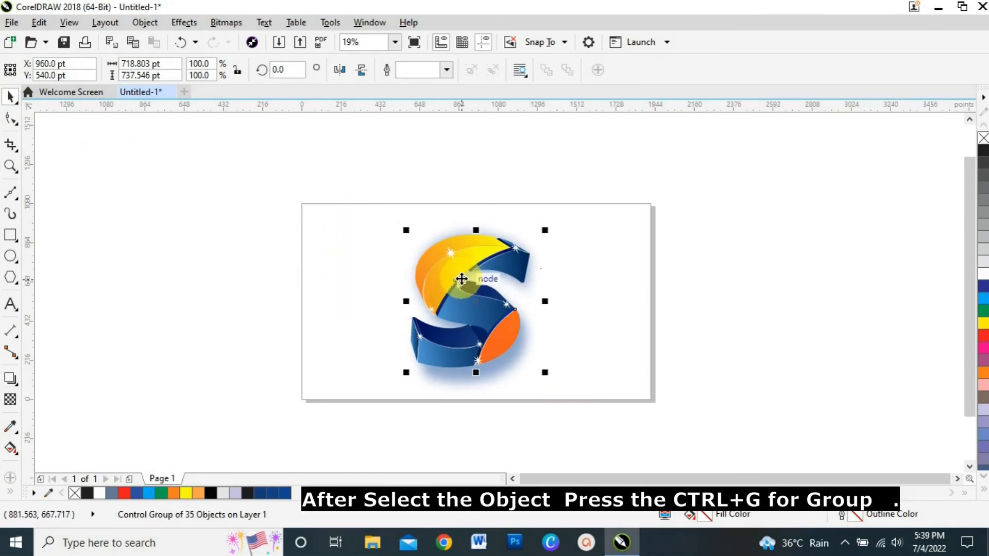
click(737, 339)
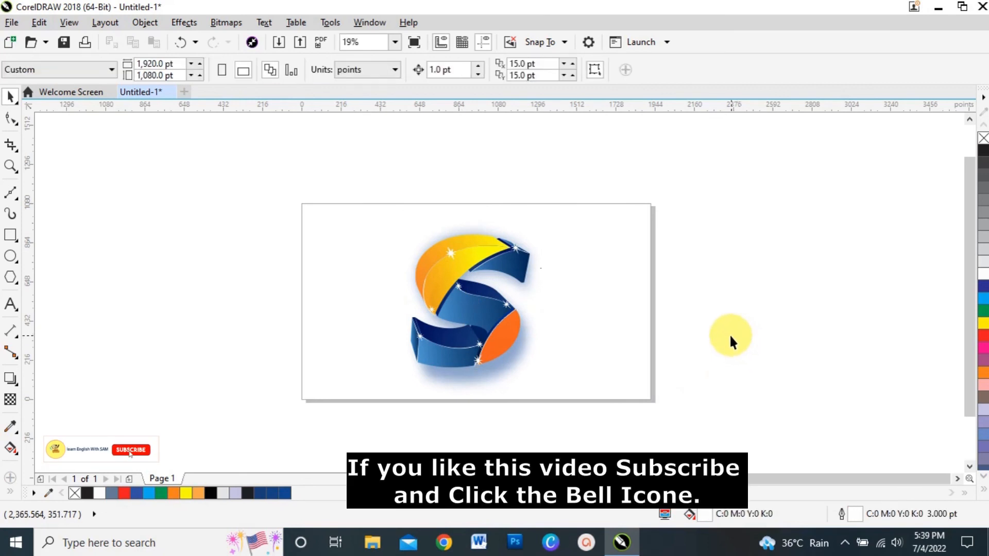